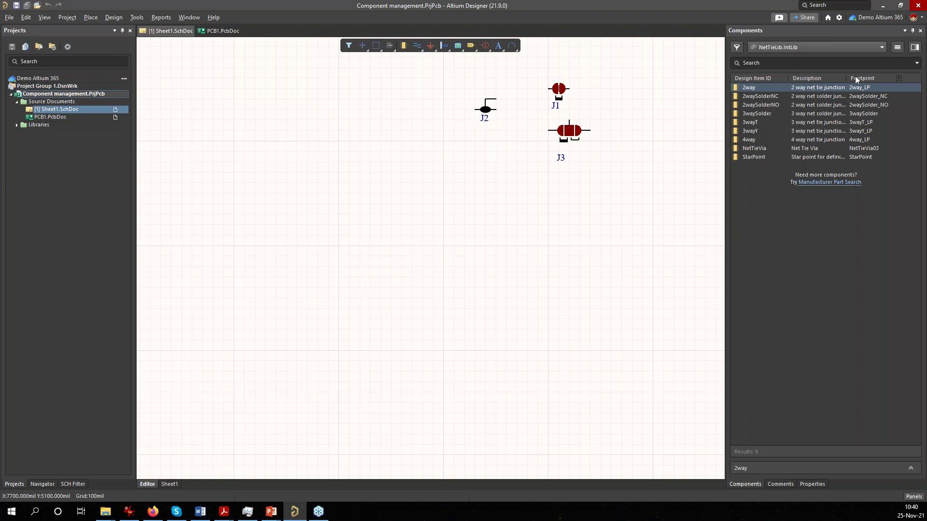
# Place a 2waySolderNO net tie from NetTieLib.IntLib on the schematic beside J3, at about X 7100 mil, Y 6100 mil.
pyautogui.click(816, 48)
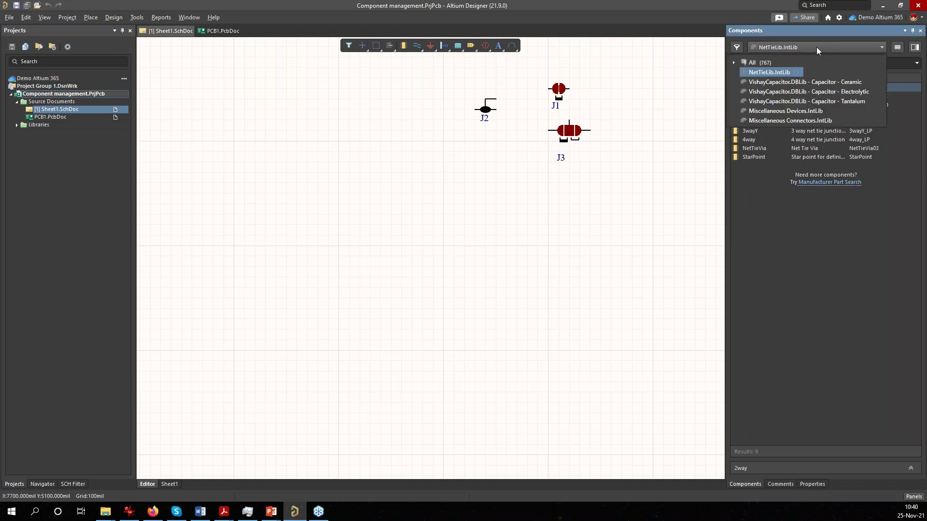
pyautogui.click(783, 74)
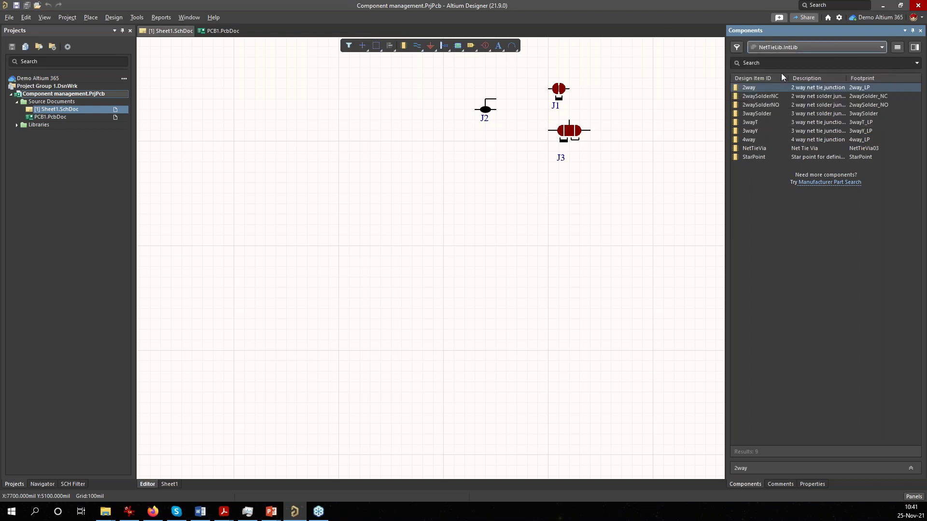
pyautogui.click(759, 105)
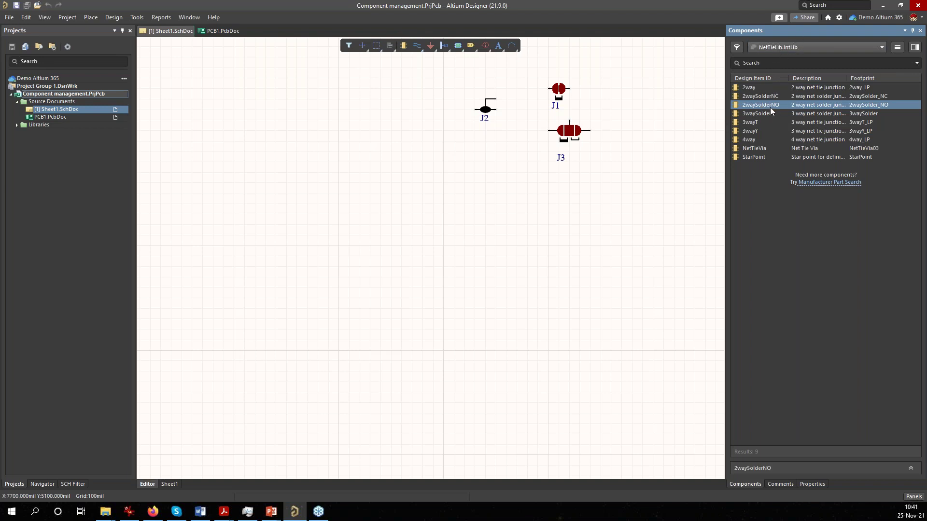
pyautogui.moveTo(764, 106); pyautogui.dragTo(684, 144)
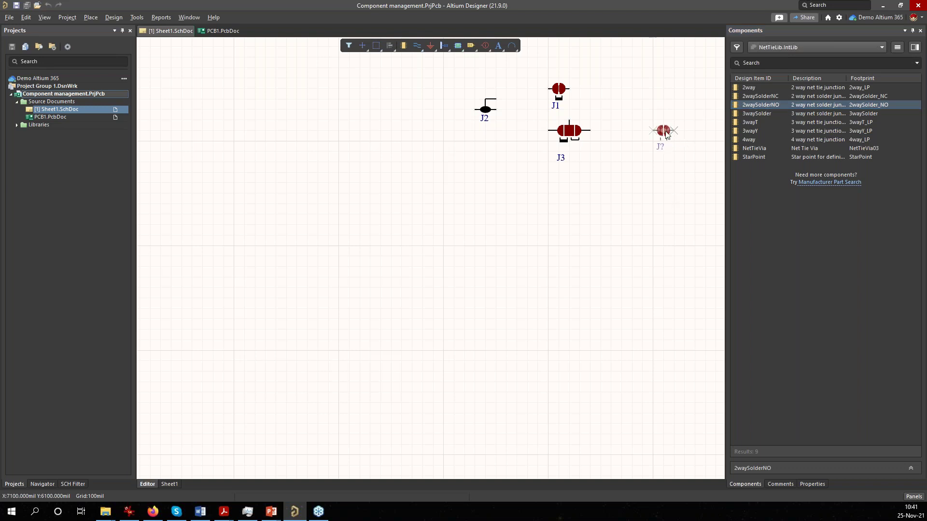
pyautogui.moveTo(666, 134); pyautogui.dragTo(664, 134)
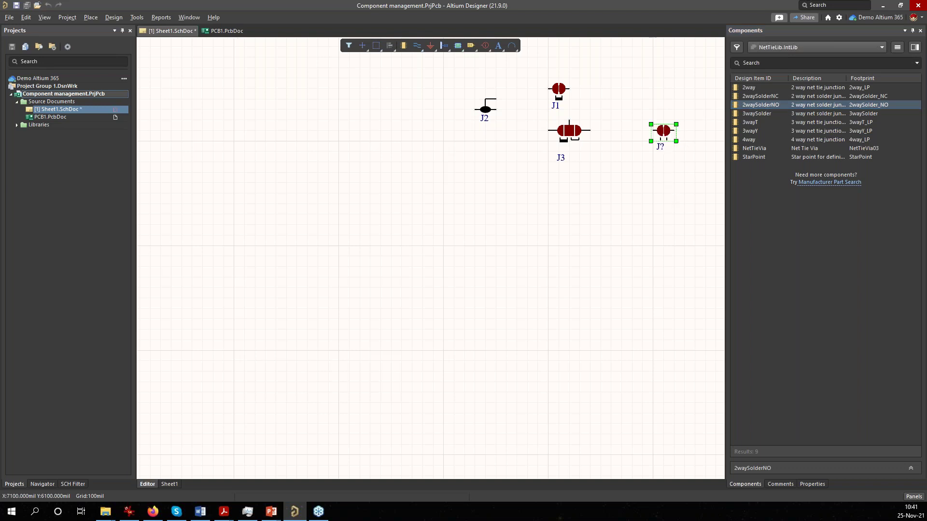
# Inspect the general properties and designator of the placed 2waySolderNO component, leaving them as they are.
pyautogui.doubleClick(663, 133)
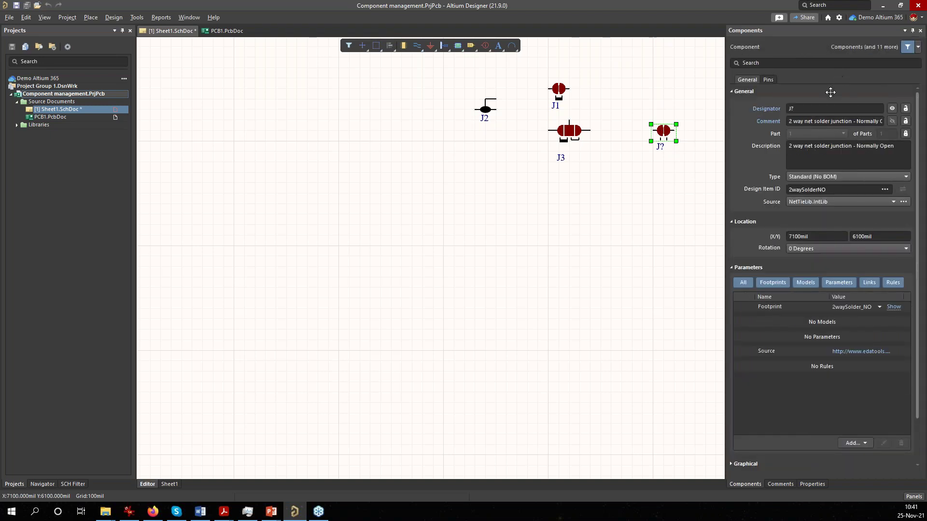
pyautogui.click(821, 108)
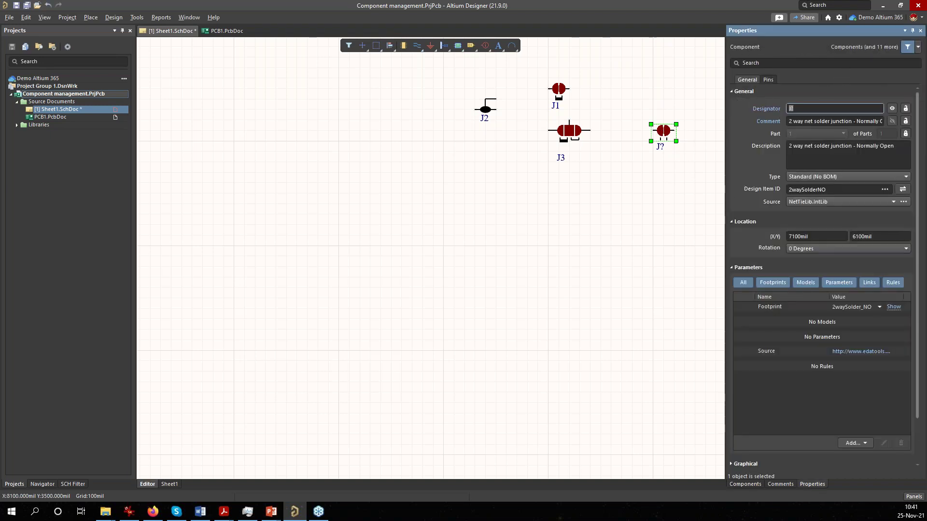
pyautogui.click(607, 323)
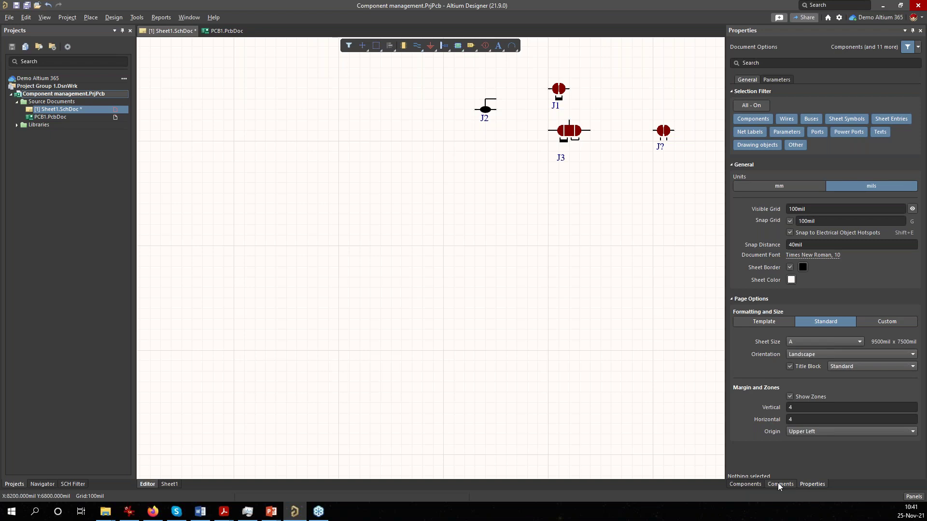
# Switch the component library to VishayCapacitor.DBLib - Capacitor - Tantalum.
pyautogui.click(778, 484)
pyautogui.click(755, 485)
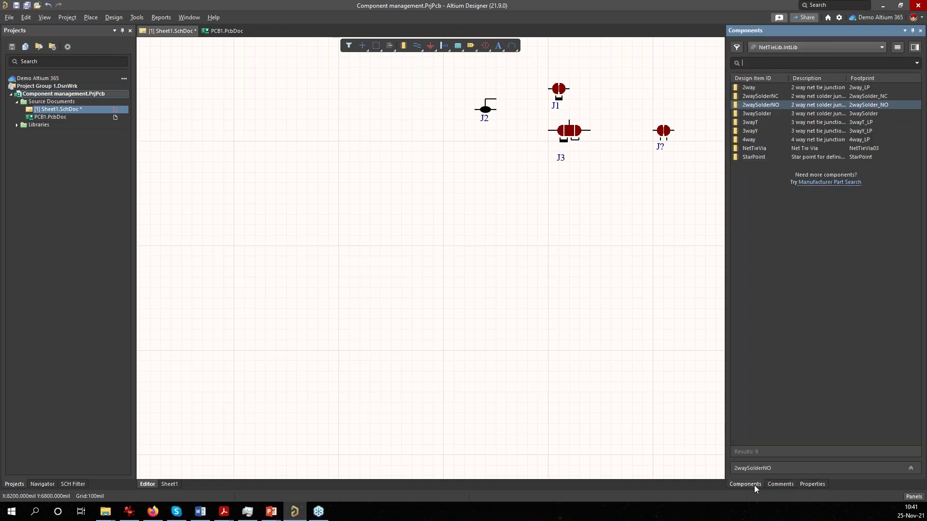
pyautogui.click(811, 47)
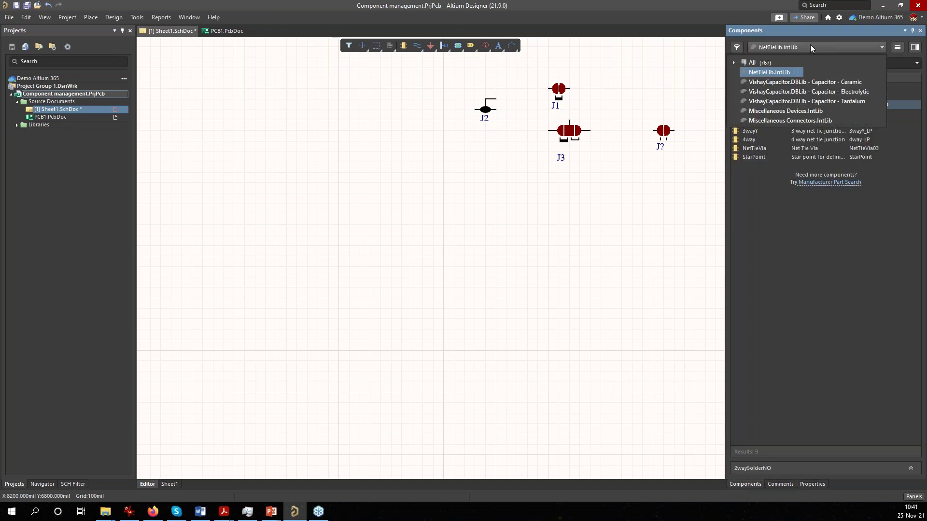
pyautogui.click(787, 102)
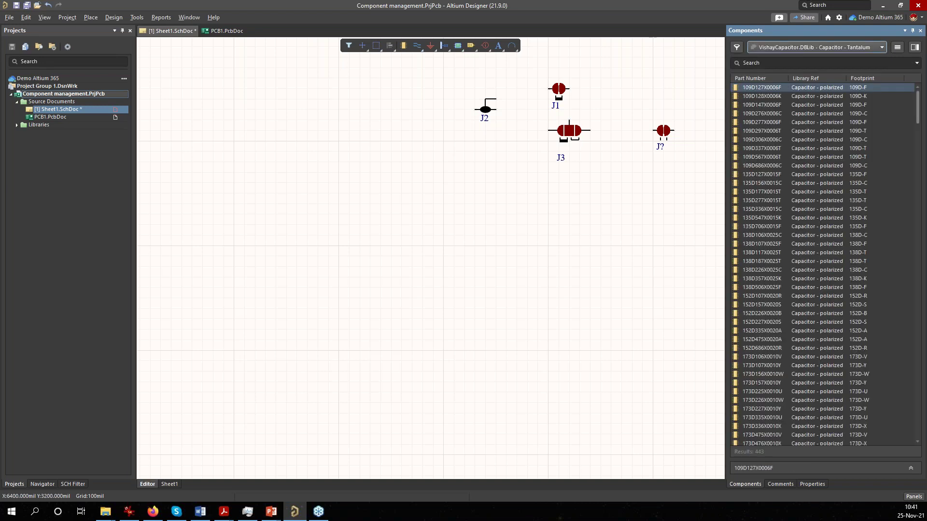
# Switch to File Explorer and examine the Example DBLib folder with its PcbLibraries and SchLibraries subfolders, then minimize the window.
pyautogui.press('super+d')
pyautogui.press('super+d')
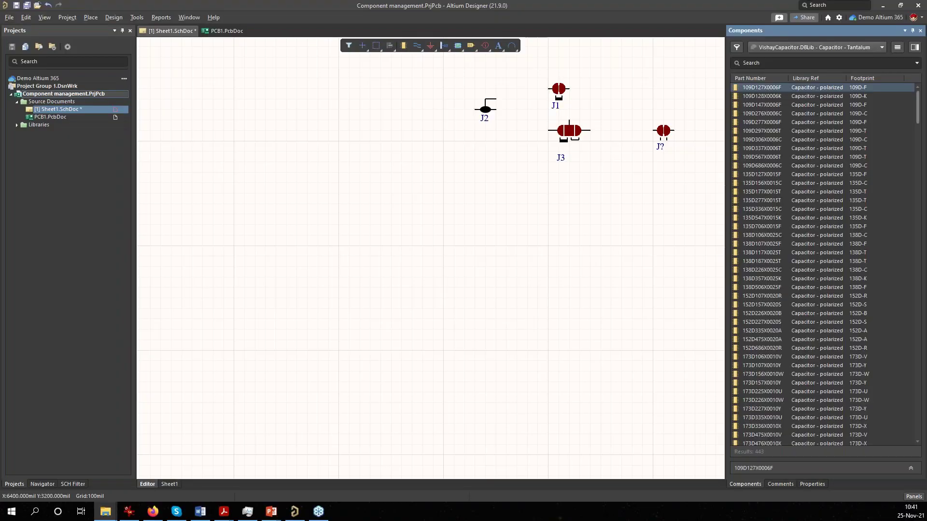
pyautogui.hotkey('alt', 'Tab')
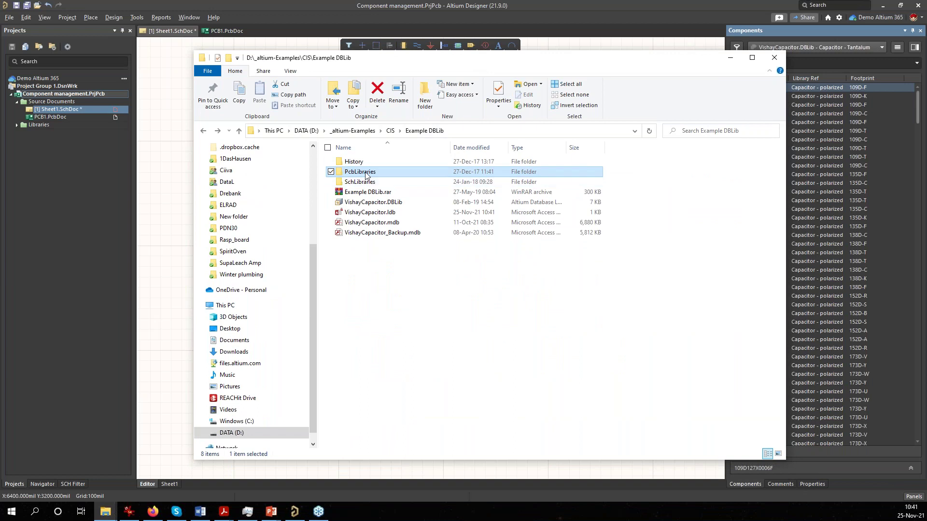
pyautogui.doubleClick(364, 173)
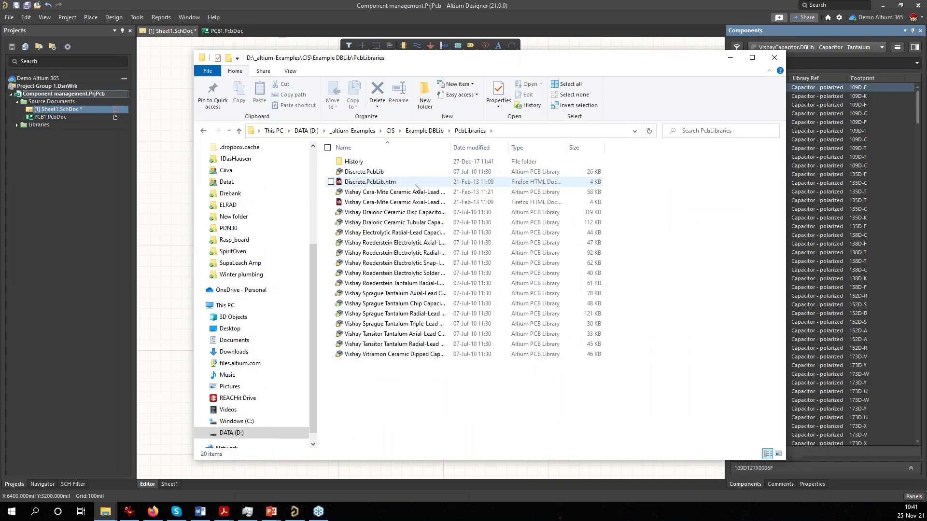
pyautogui.click(425, 130)
pyautogui.doubleClick(360, 181)
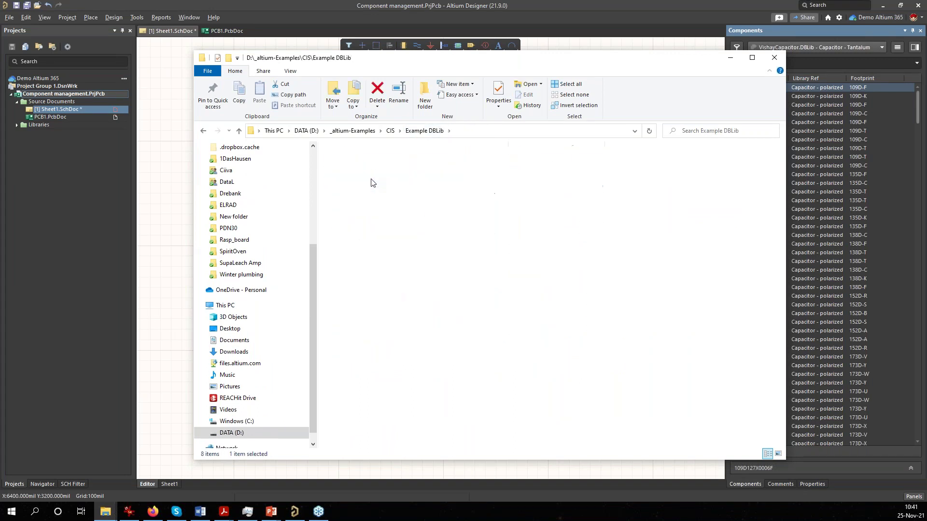
pyautogui.click(417, 132)
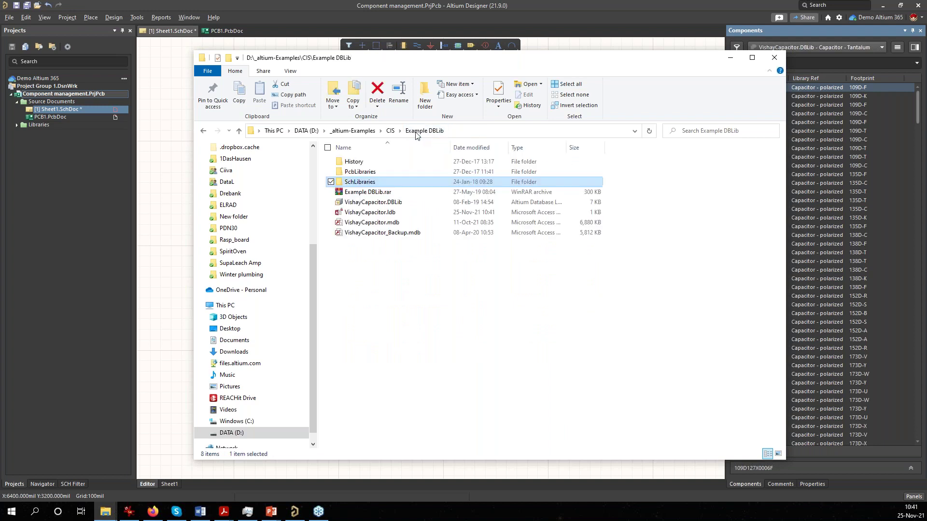
pyautogui.doubleClick(363, 172)
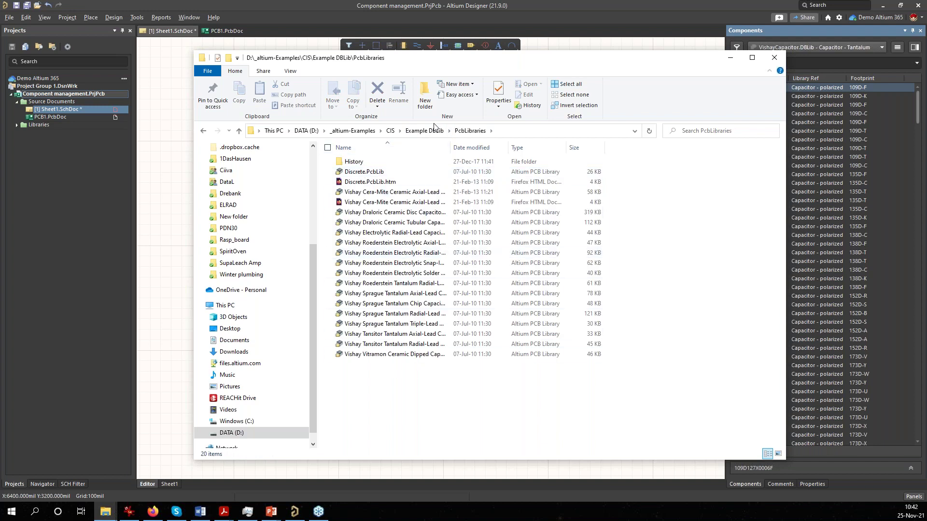
pyautogui.click(421, 132)
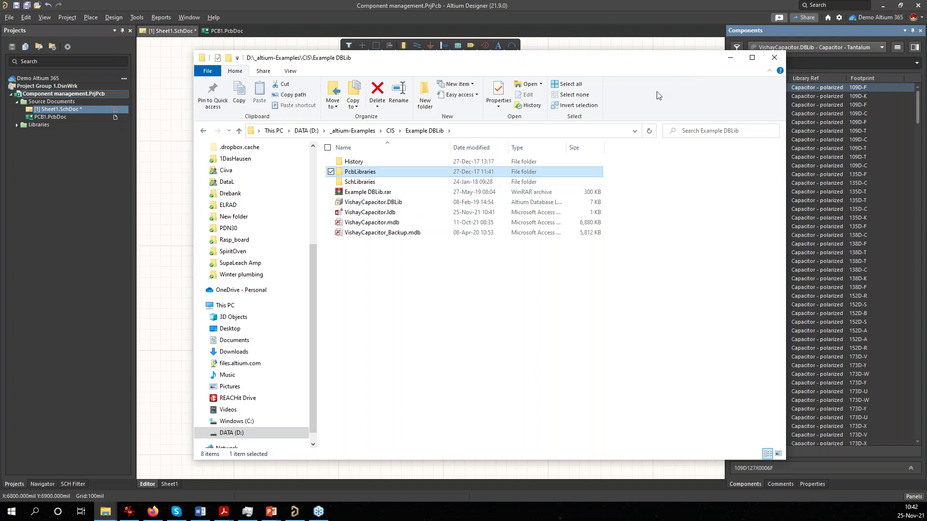
pyautogui.click(730, 60)
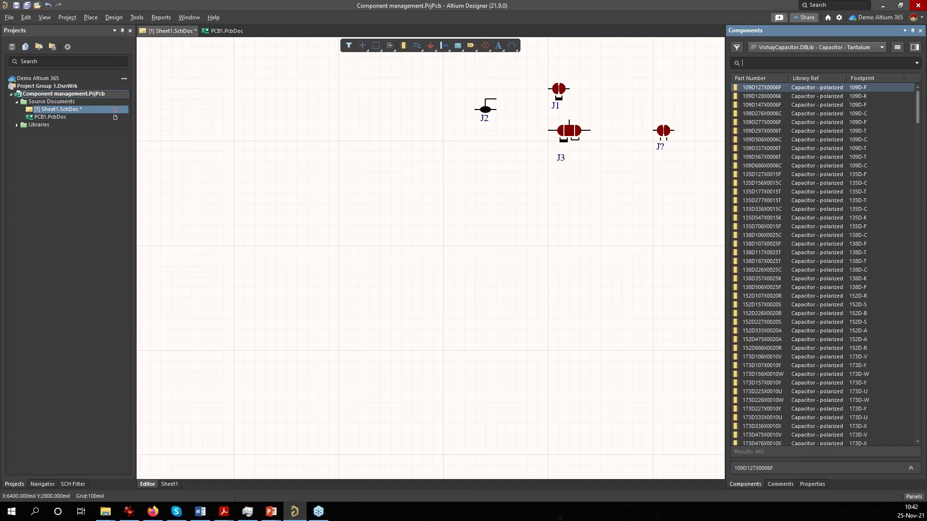
# Switch to the Altium 365 workspace in Firefox and view its content explorer and the Get Started page.
pyautogui.hotkey('alt', 'Tab')
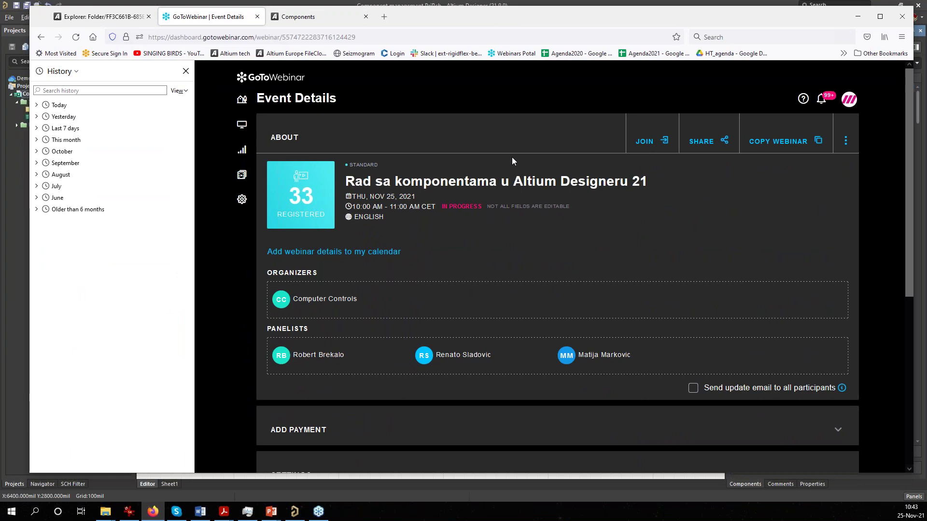
pyautogui.click(104, 17)
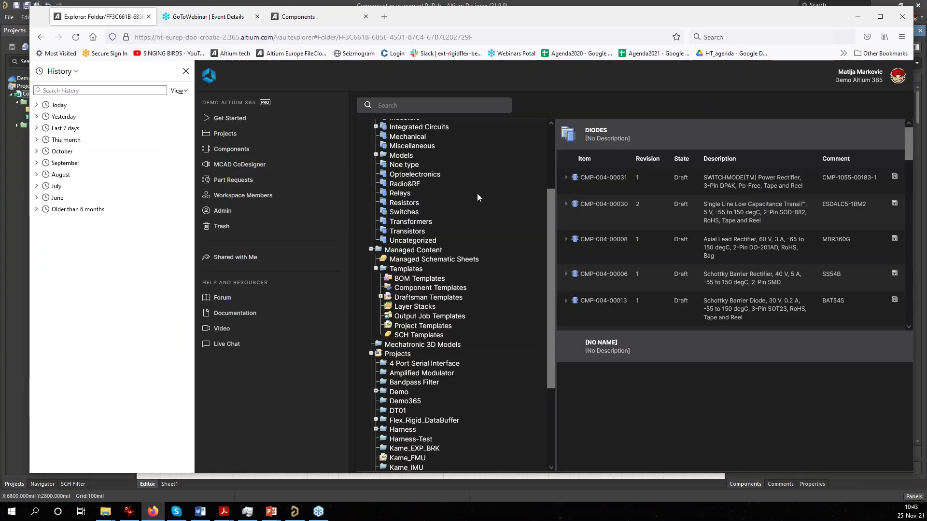
pyautogui.scroll(3, 419, 280)
pyautogui.click(231, 125)
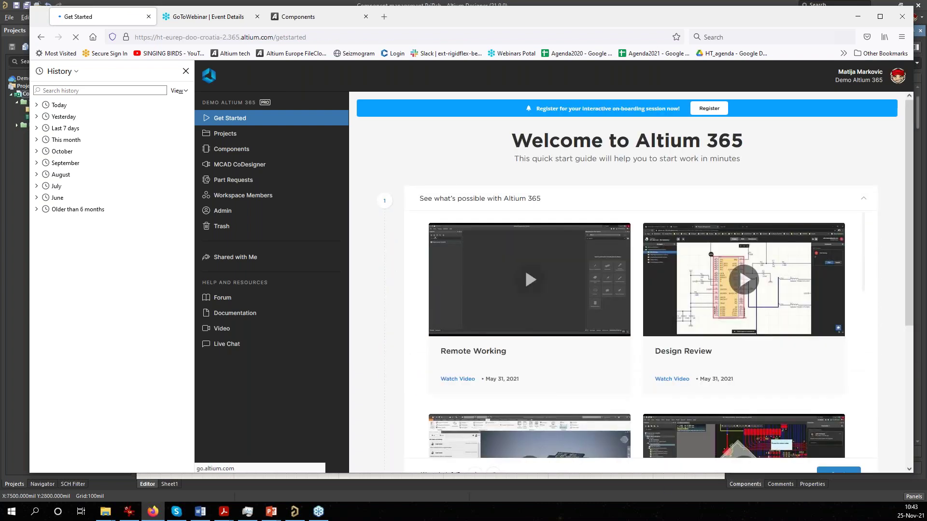
pyautogui.scroll(-5, 580, 270)
# View the workspace's Projects and Components pages and open the detailed Library Health dashboard.
pyautogui.click(228, 136)
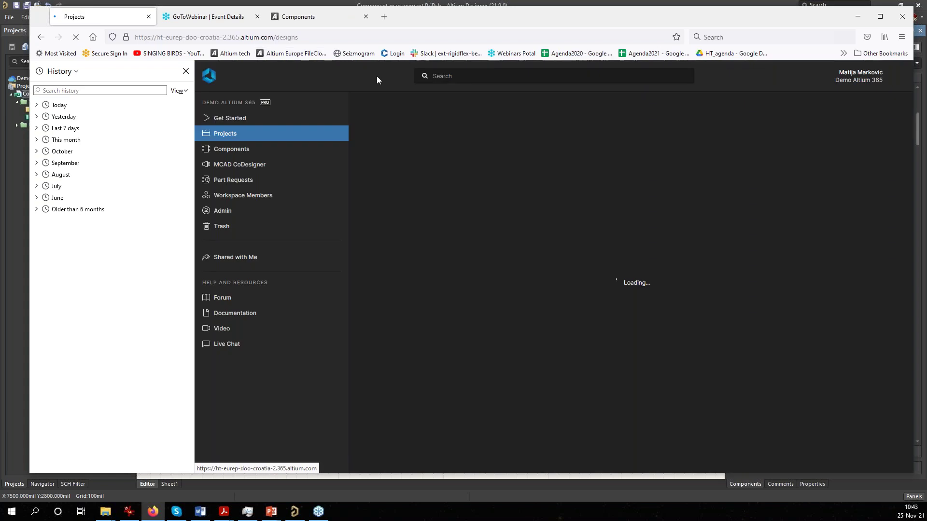
pyautogui.click(232, 149)
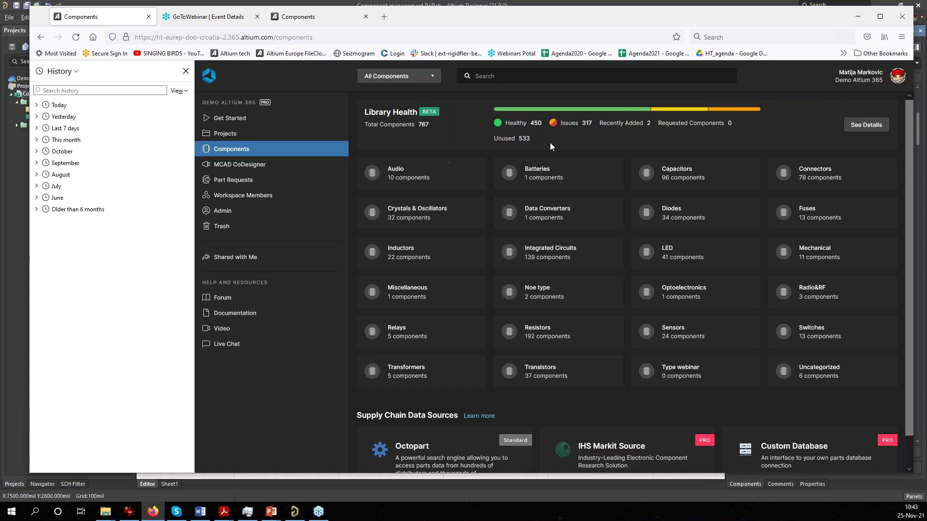
pyautogui.click(872, 124)
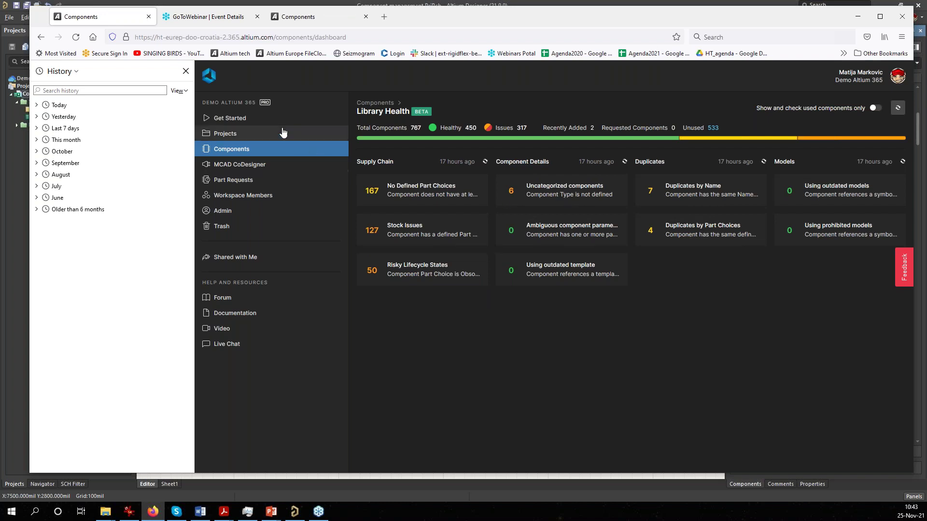
# Return to the component categories and browse the parts listed under Crystals & Oscillators.
pyautogui.click(242, 150)
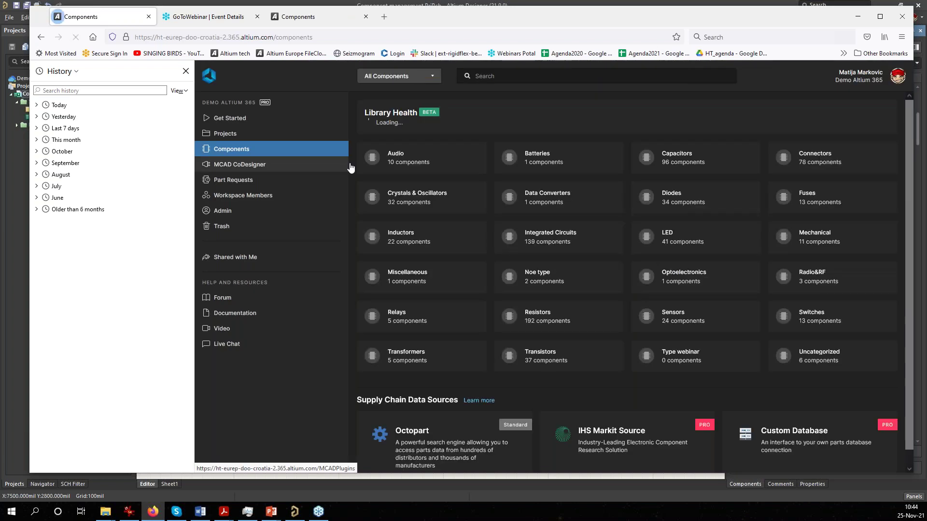
pyautogui.click(408, 203)
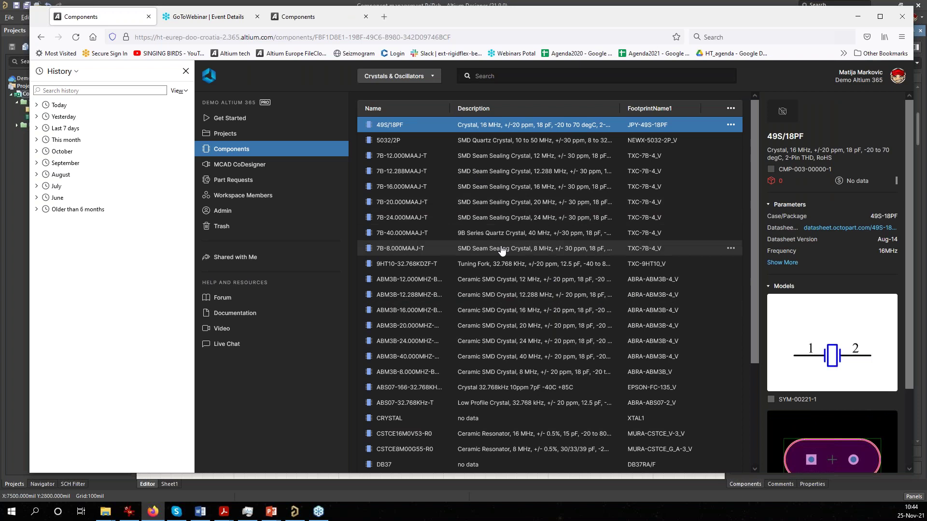
pyautogui.scroll(-3, 555, 248)
pyautogui.scroll(-2, 900, 263)
pyautogui.scroll(2, 883, 290)
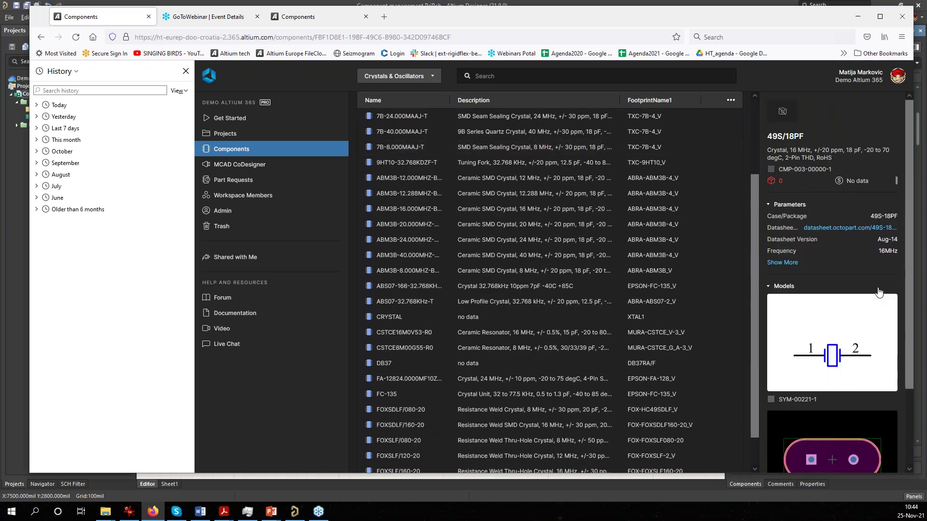
# Open the workspace admin settings and review the Librarians Role and Custom States for part requests.
pyautogui.click(238, 213)
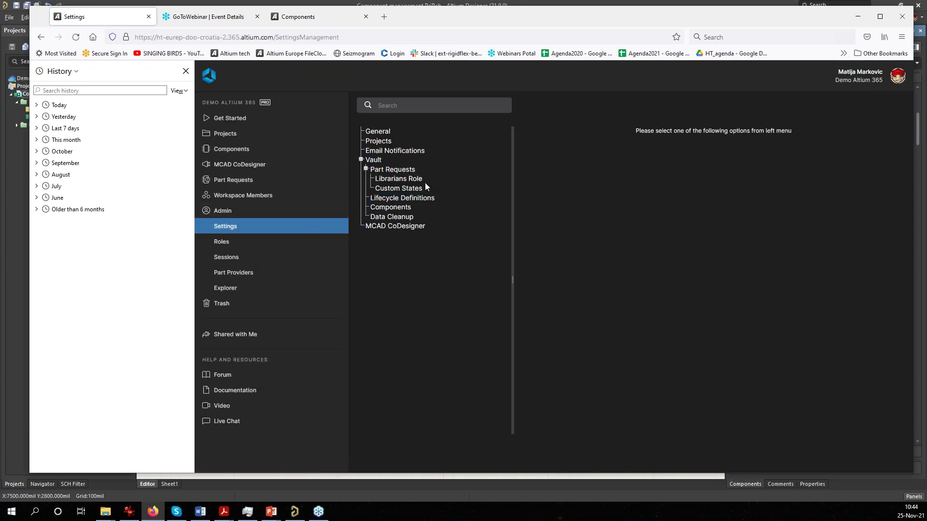
pyautogui.click(404, 171)
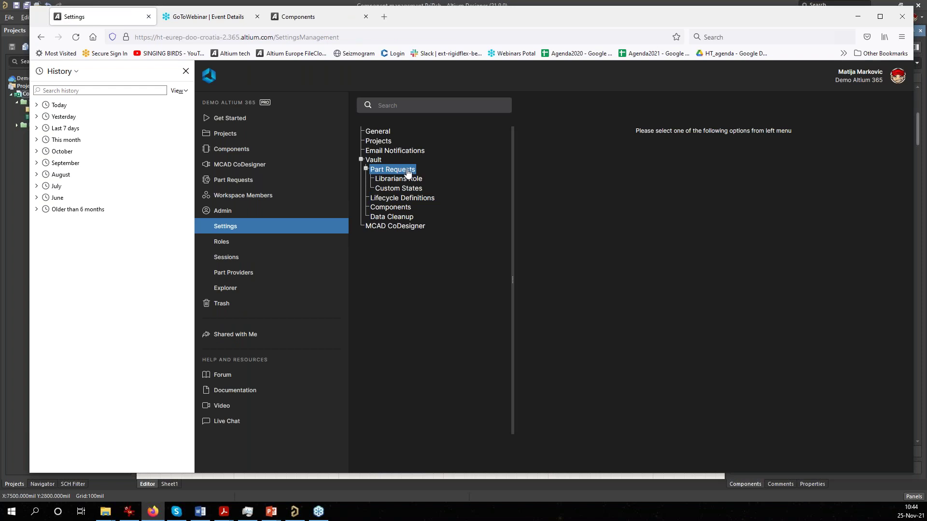
pyautogui.click(407, 180)
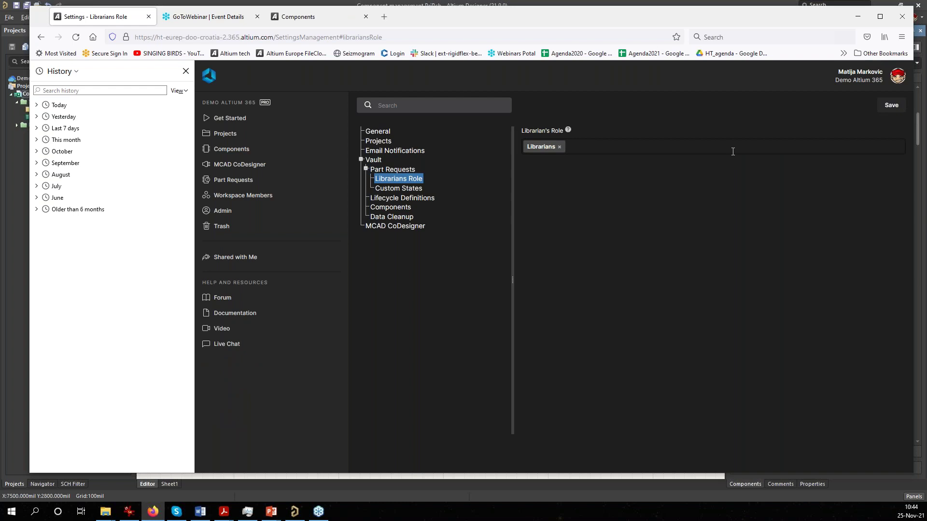
pyautogui.click(410, 189)
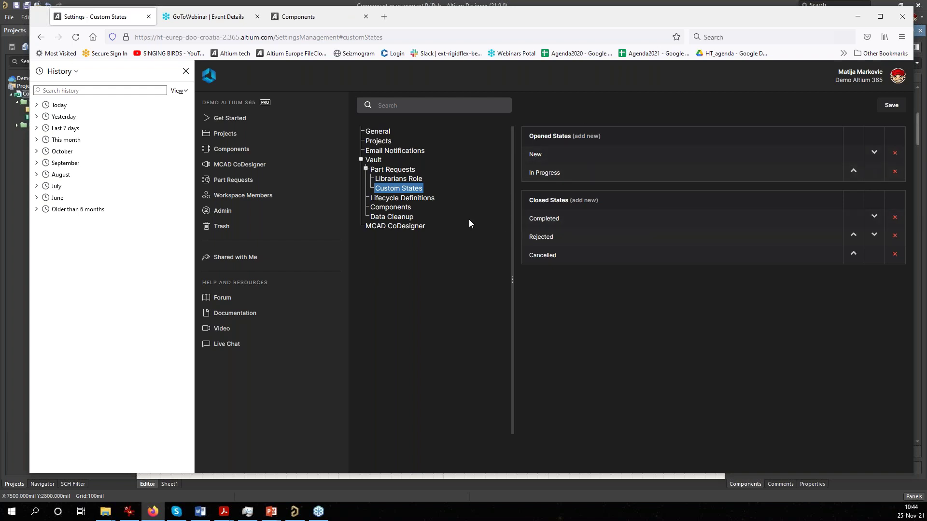
# Review the Lifecycle Definitions, examine the Generic Lifecycle state diagram, and return to the settings overview.
pyautogui.click(395, 202)
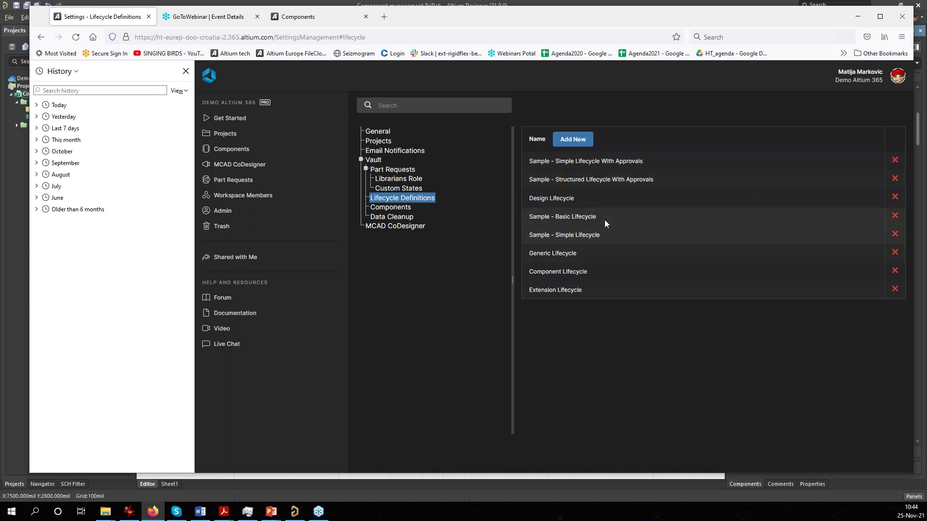
pyautogui.click(557, 258)
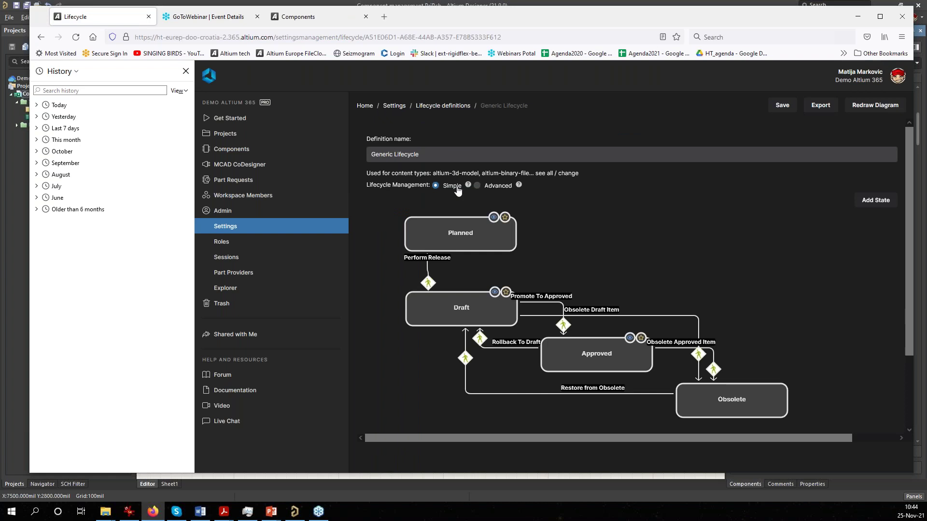
pyautogui.click(227, 229)
pyautogui.click(570, 287)
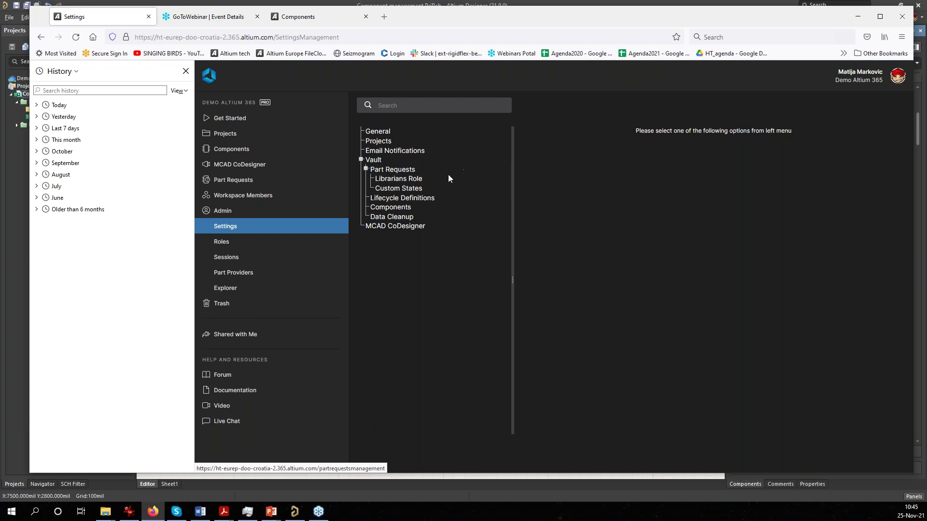
# Open the Component Lifecycle definition and examine its state diagram and legend.
pyautogui.click(401, 199)
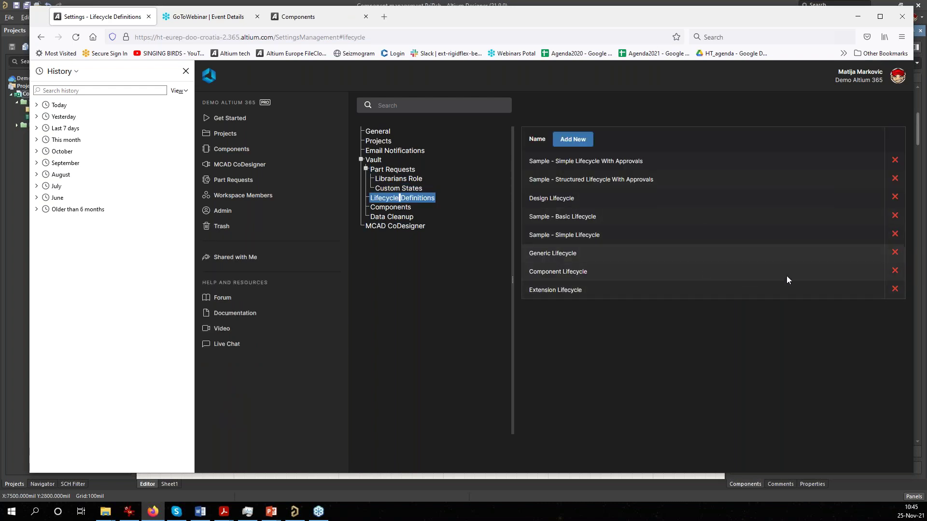
pyautogui.click(581, 274)
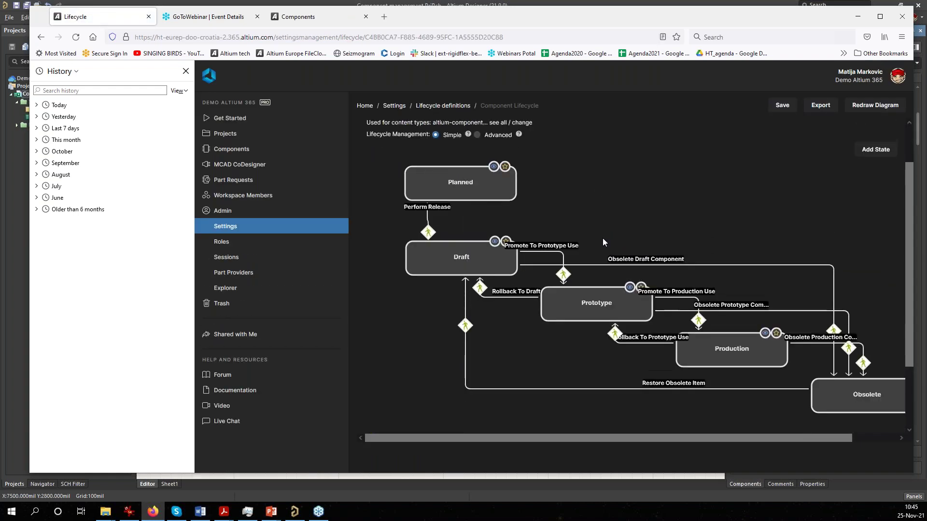
pyautogui.scroll(-2, 601, 239)
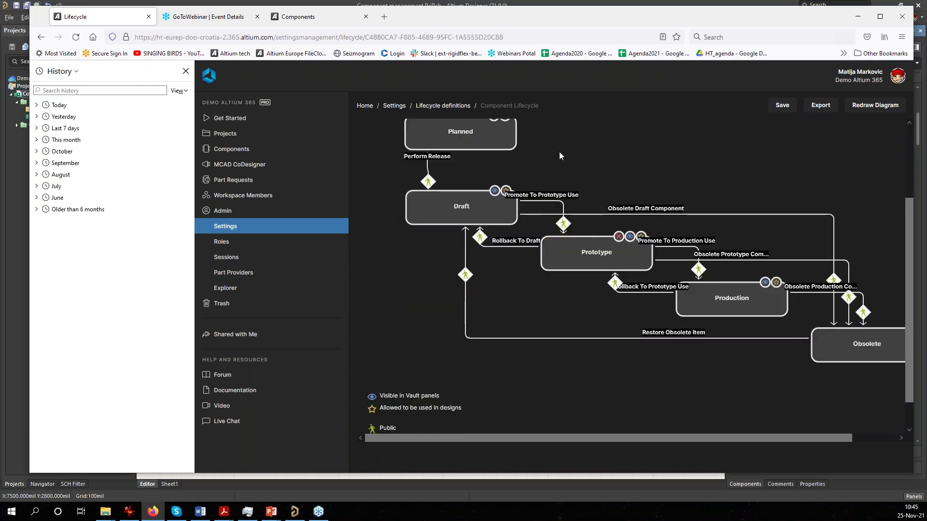
pyautogui.scroll(1, 559, 153)
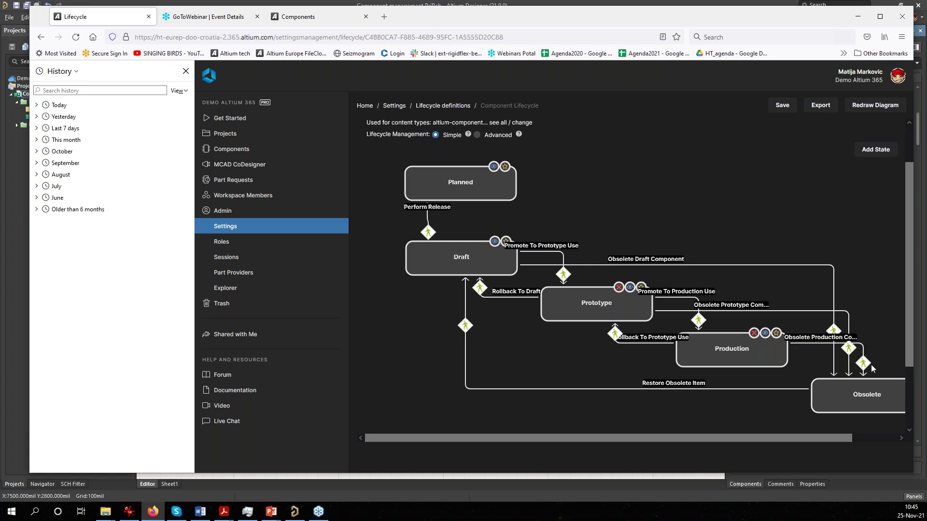
# Add a new state beside Planned, view its properties, and connect it with transitions to Planned and Production.
pyautogui.click(876, 149)
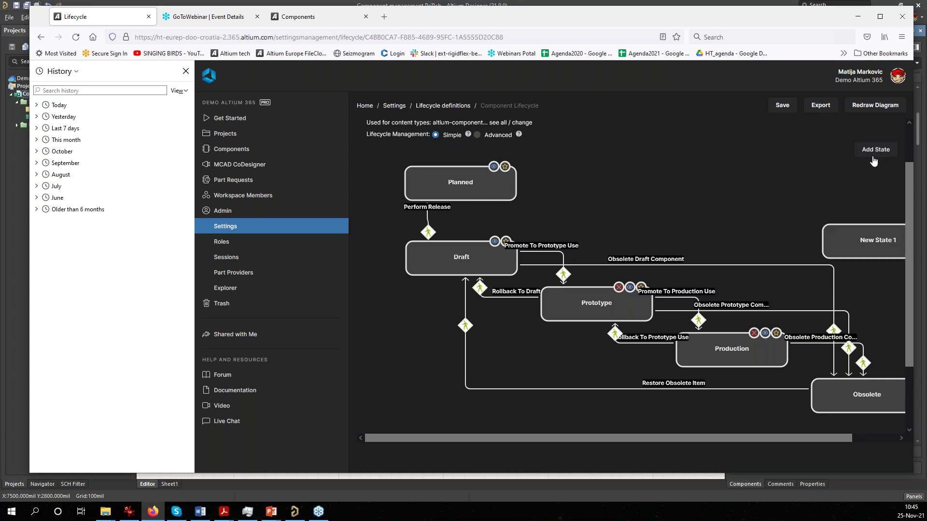
pyautogui.moveTo(837, 232); pyautogui.dragTo(643, 183)
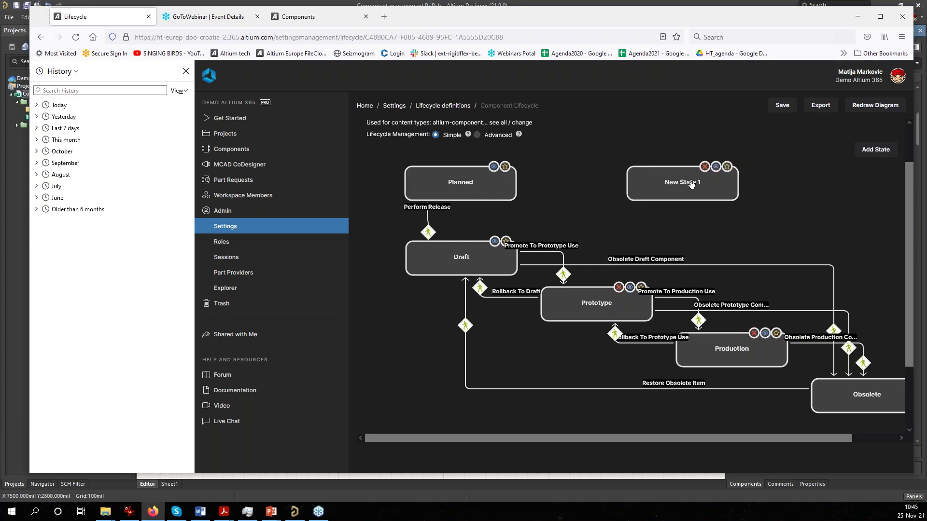
pyautogui.doubleClick(676, 186)
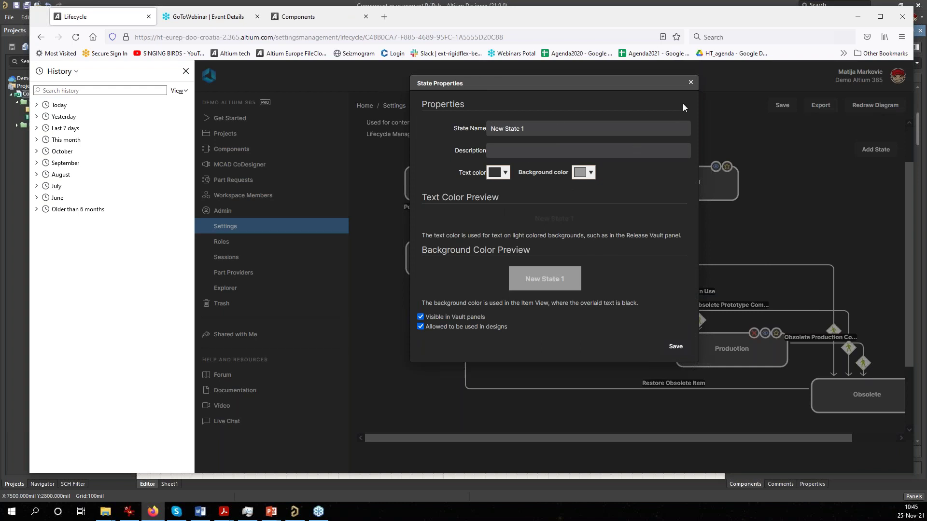
pyautogui.click(690, 83)
pyautogui.moveTo(644, 198)
pyautogui.mouseDown()
pyautogui.moveTo(623, 188)
pyautogui.moveTo(516, 189)
pyautogui.mouseUp()
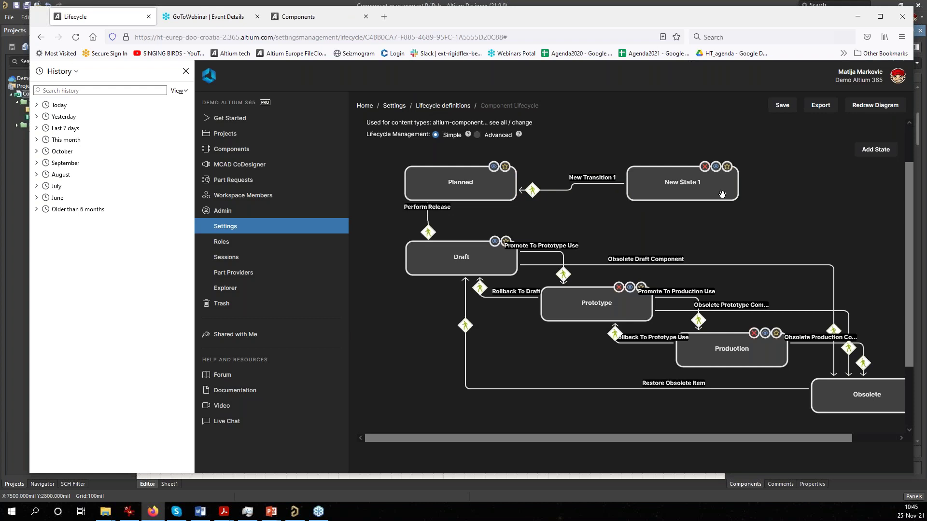
pyautogui.moveTo(718, 201)
pyautogui.mouseDown()
pyautogui.moveTo(724, 302)
pyautogui.moveTo(723, 191)
pyautogui.moveTo(735, 333)
pyautogui.mouseUp()
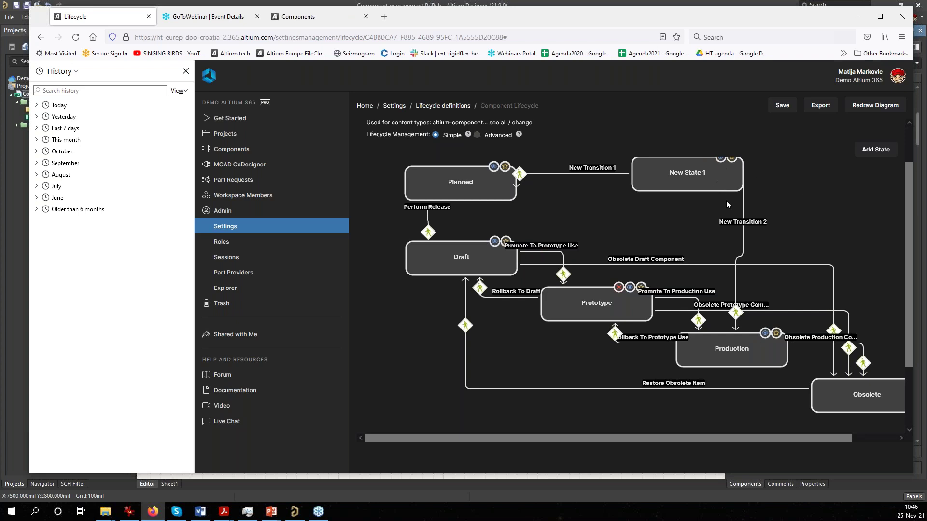
# Delete the newly added state from the Component Lifecycle diagram.
pyautogui.click(709, 159)
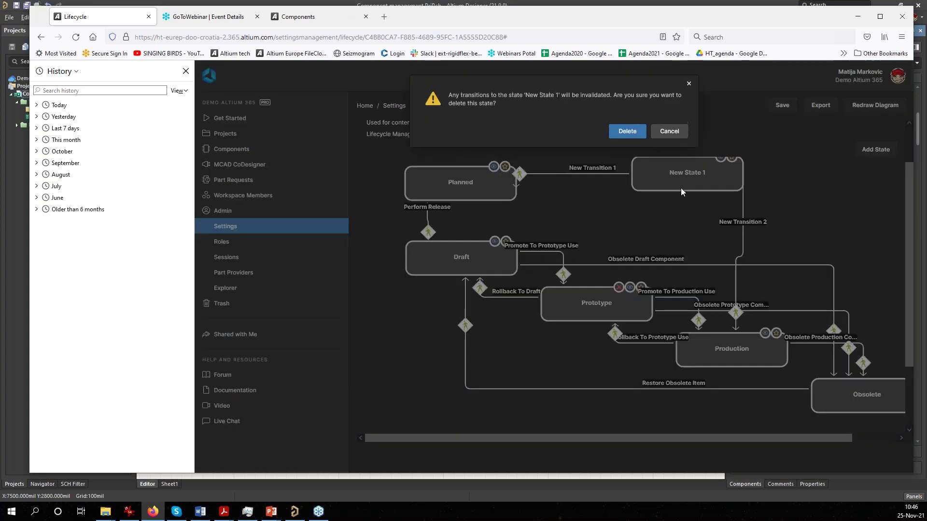
pyautogui.click(626, 135)
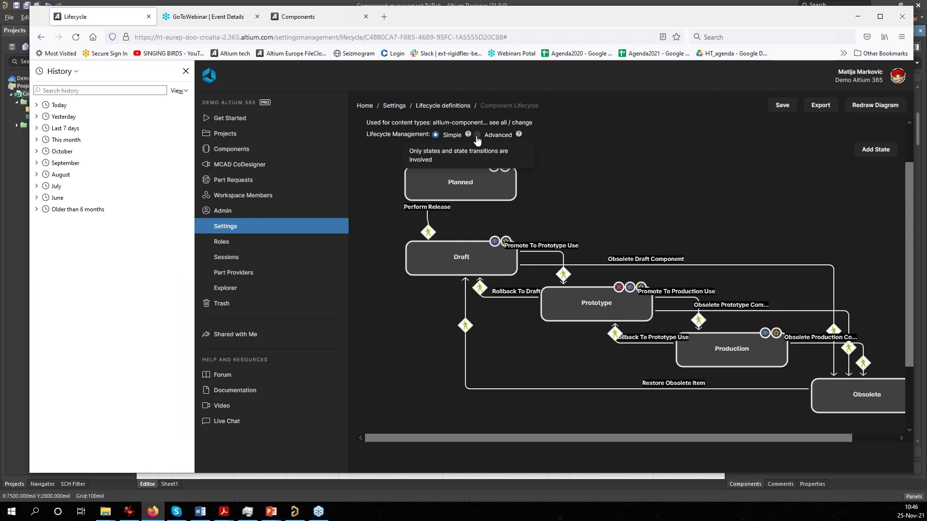
# Switch the Component Lifecycle's management to Advanced and examine the Design stage in the diagram.
pyautogui.click(477, 135)
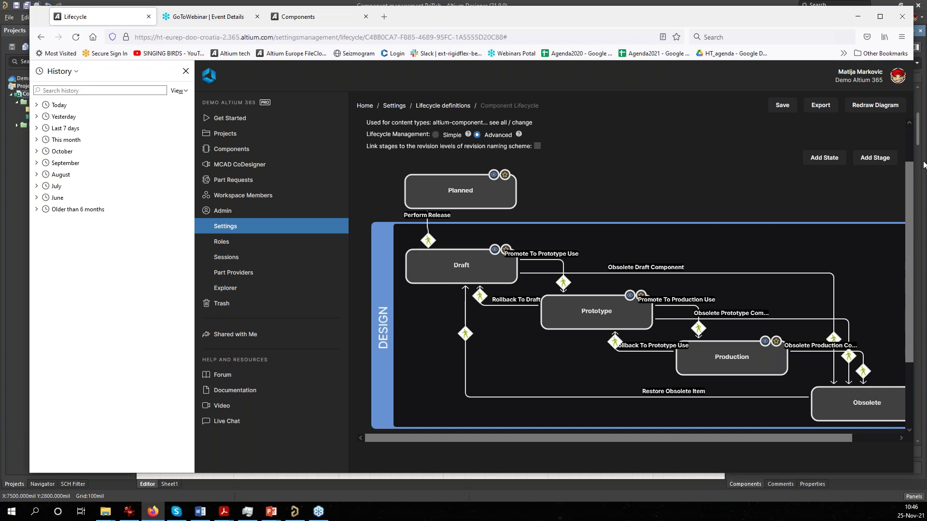
pyautogui.scroll(-2, 834, 273)
pyautogui.scroll(3, 833, 273)
pyautogui.scroll(-3, 834, 272)
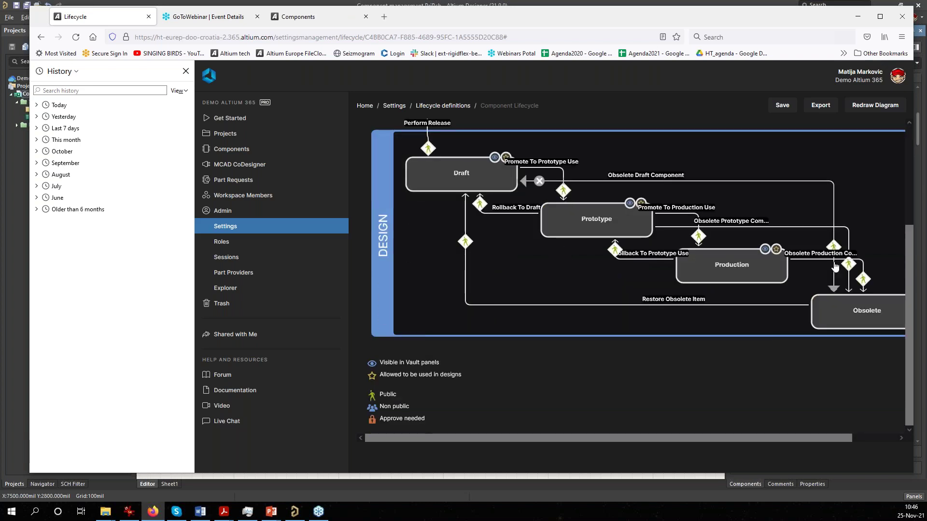
pyautogui.scroll(3, 809, 259)
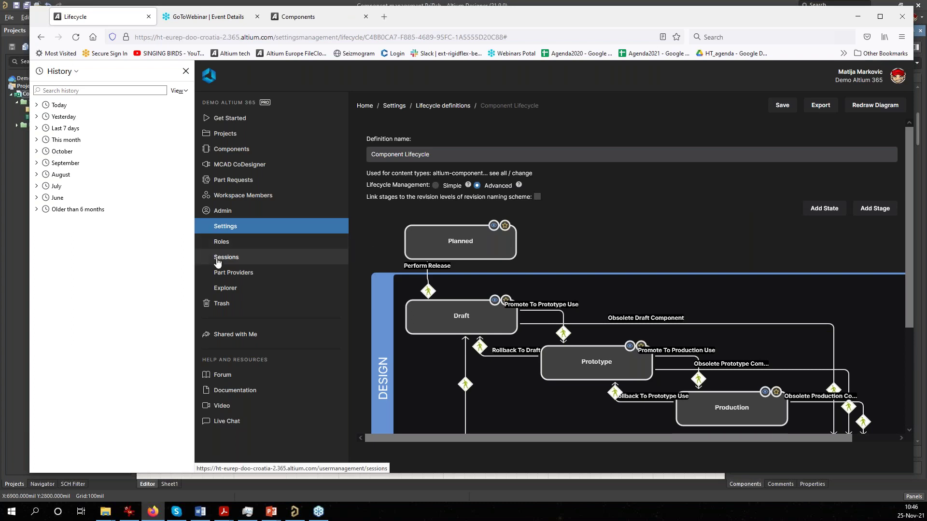
# Leave the lifecycle definition without saving, open the Altium Parts Provider's settings, and review its supplier list.
pyautogui.click(234, 273)
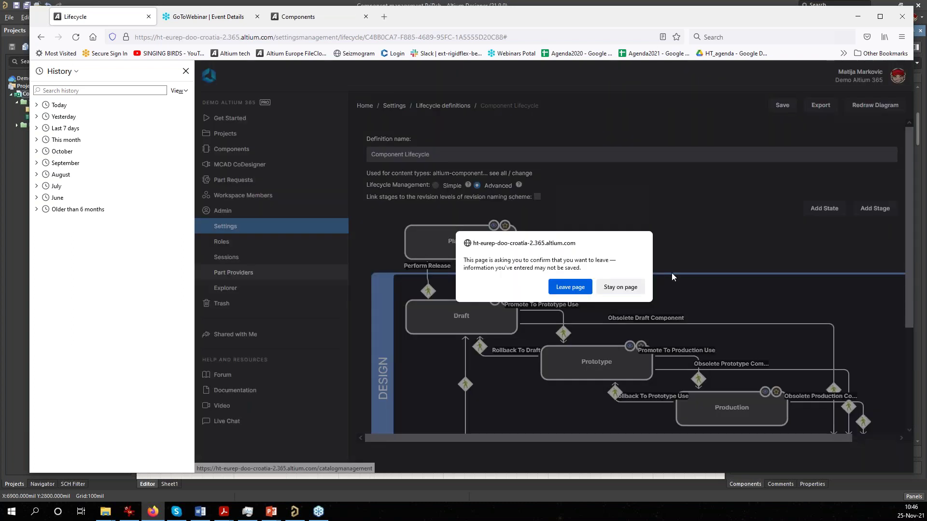
pyautogui.click(580, 286)
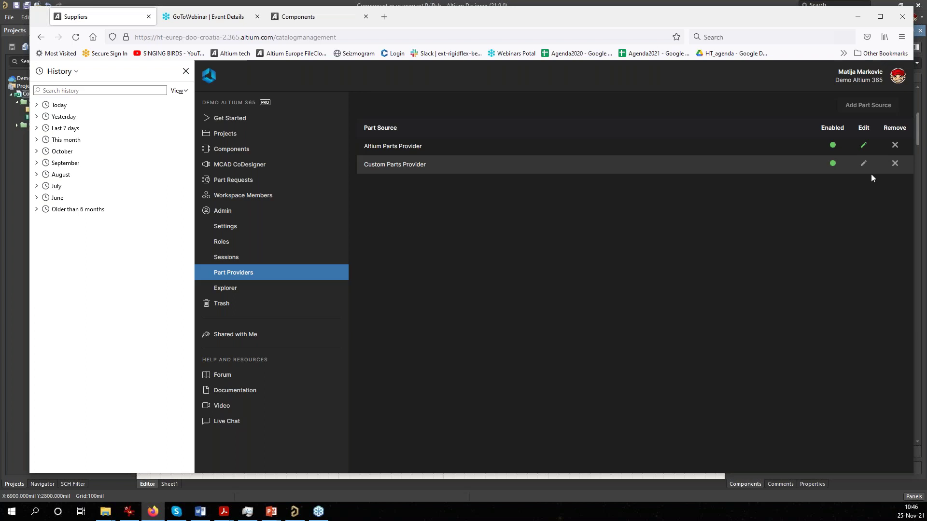
pyautogui.click(864, 147)
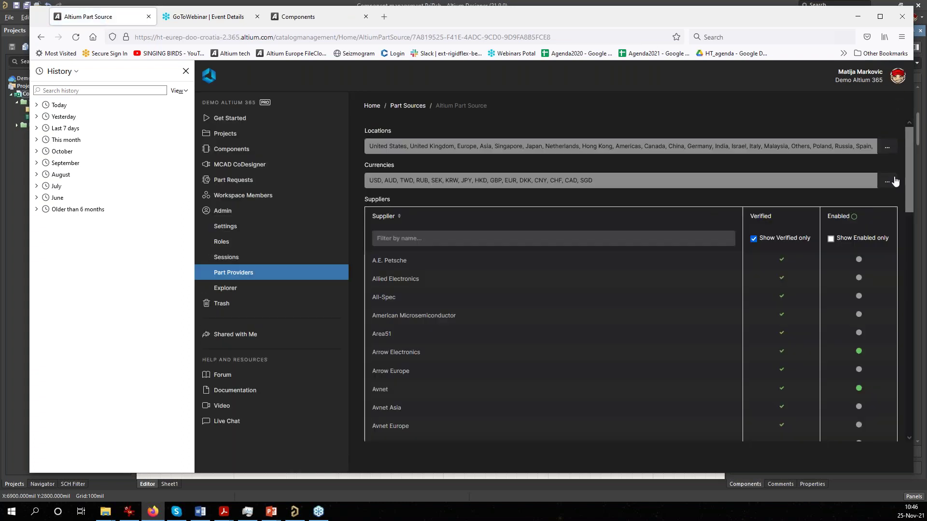
pyautogui.scroll(-12, 896, 181)
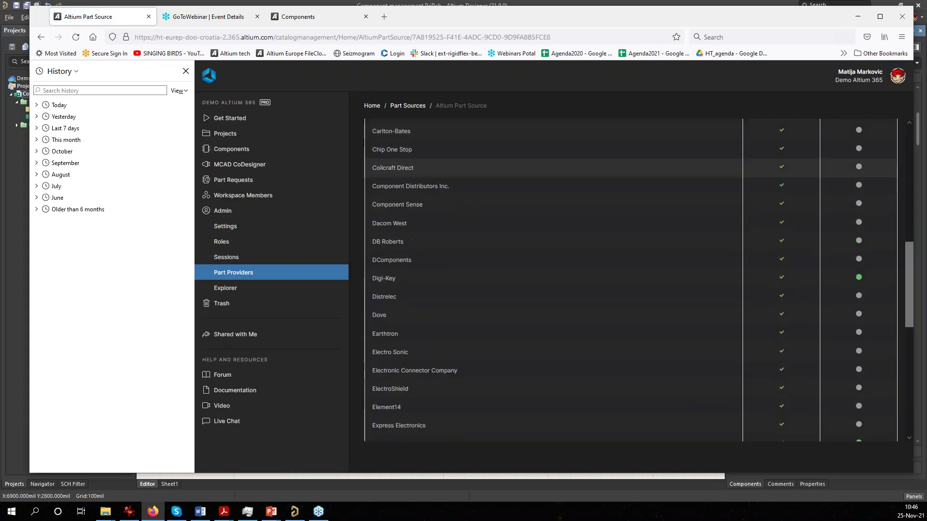
pyautogui.scroll(-3, 854, 254)
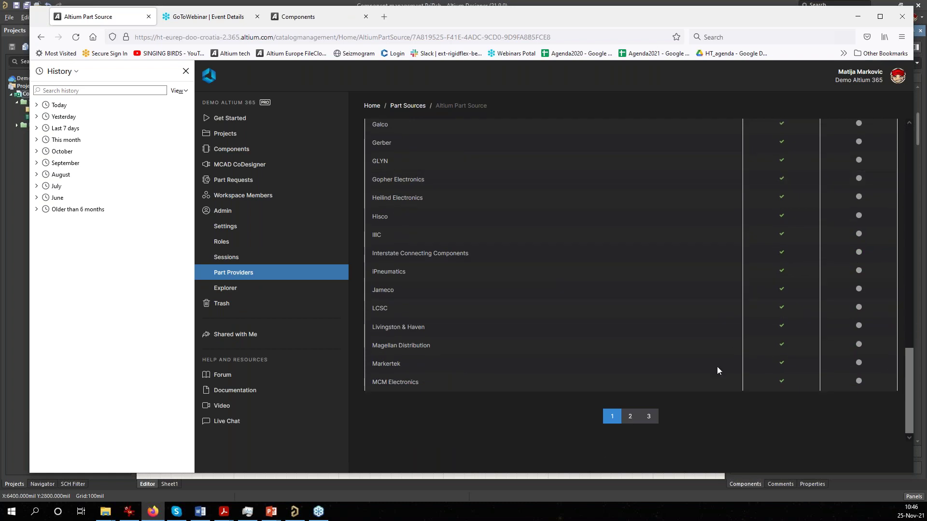
pyautogui.scroll(15, 810, 353)
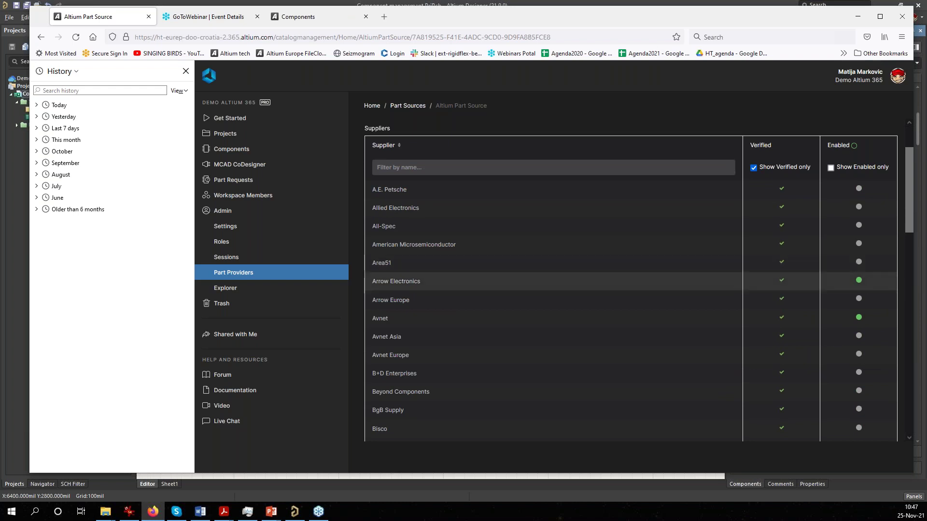
# Disable Arrow Electronics and enable Area51 among the Altium Parts Provider's suppliers.
pyautogui.click(859, 282)
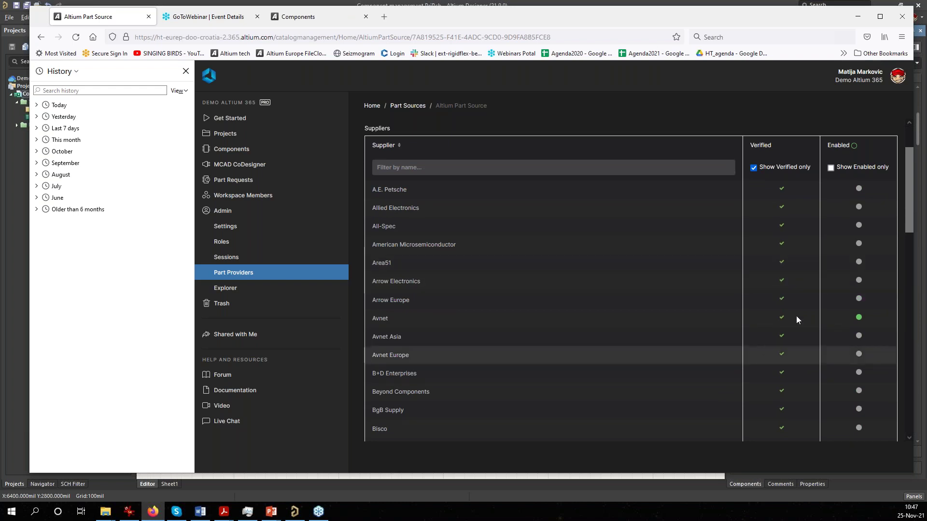
pyautogui.click(859, 263)
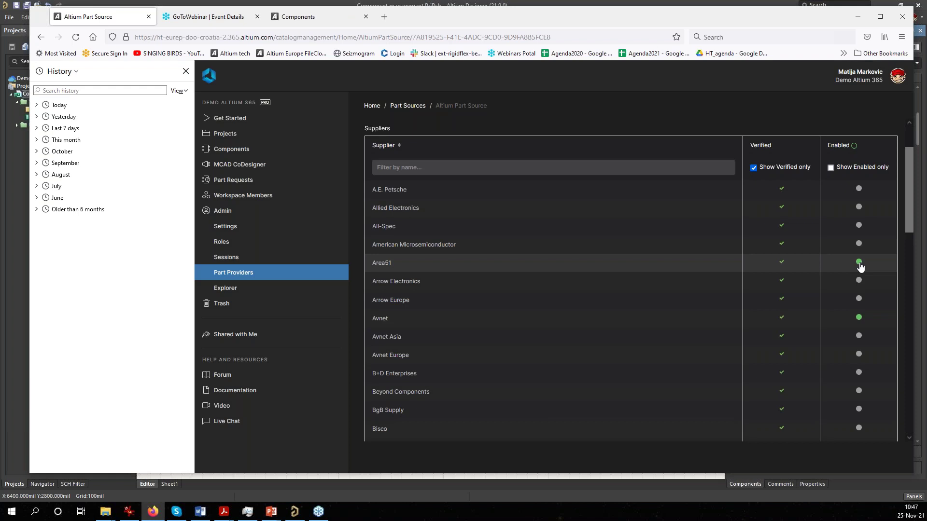
pyautogui.scroll(-10, 730, 261)
pyautogui.scroll(-3, 731, 268)
pyautogui.scroll(15, 731, 267)
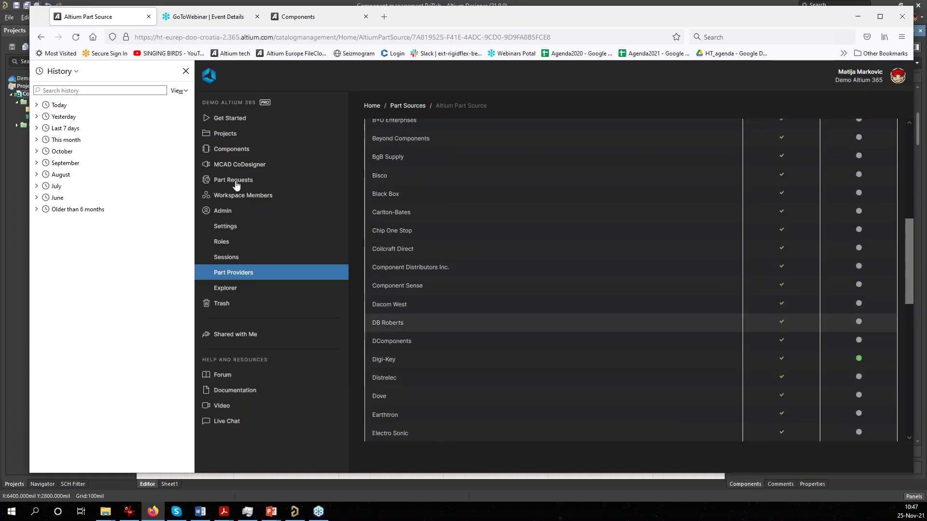
# Open the workspace Explorer and browse the Mechanical, Integrated Circuits and Clock&Timing folders, showing the Clock&Timing folder's available commands.
pyautogui.click(311, 275)
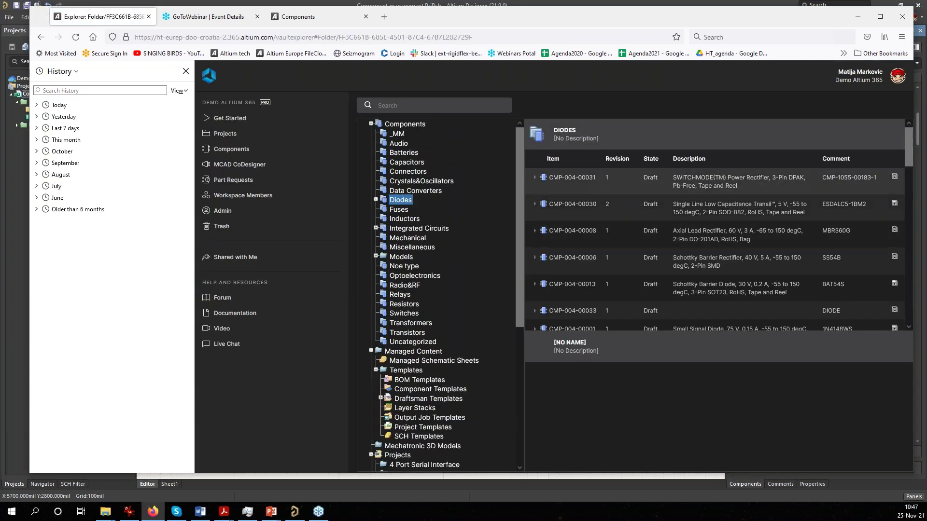
pyautogui.click(408, 238)
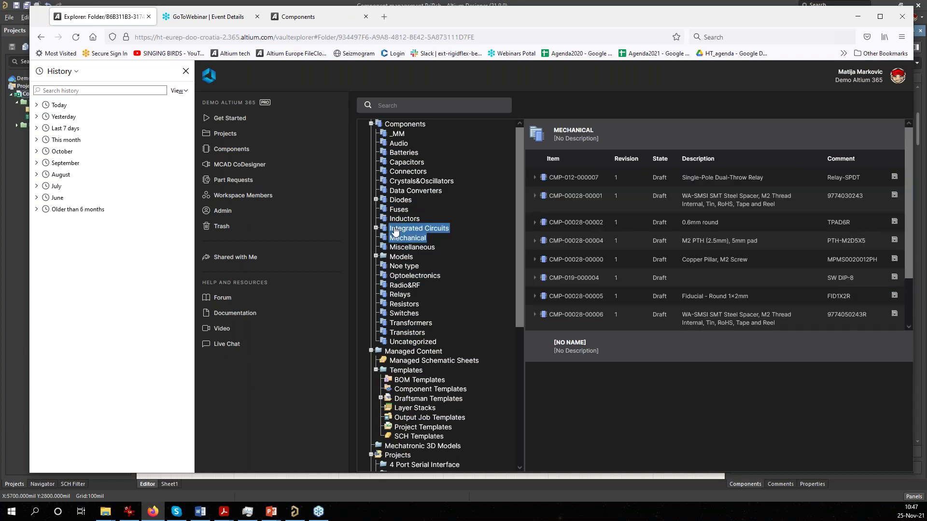
pyautogui.doubleClick(395, 230)
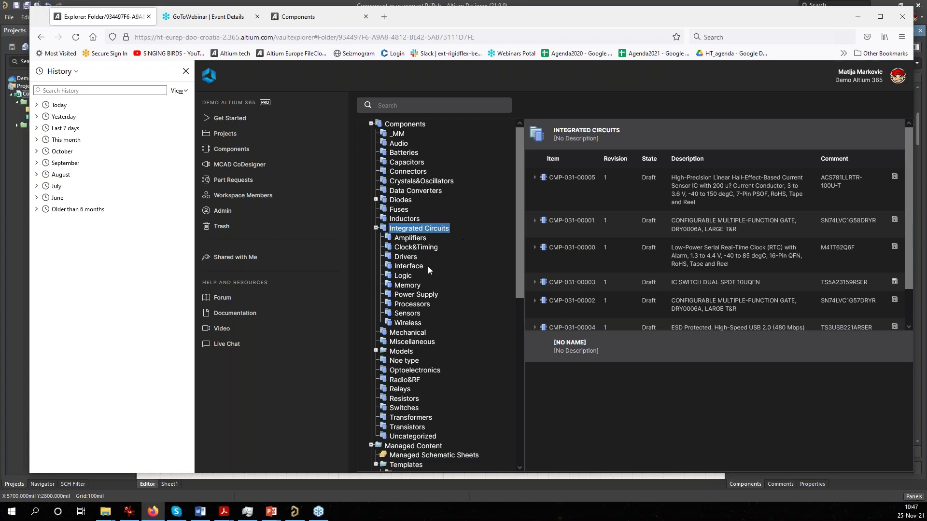
pyautogui.click(422, 248)
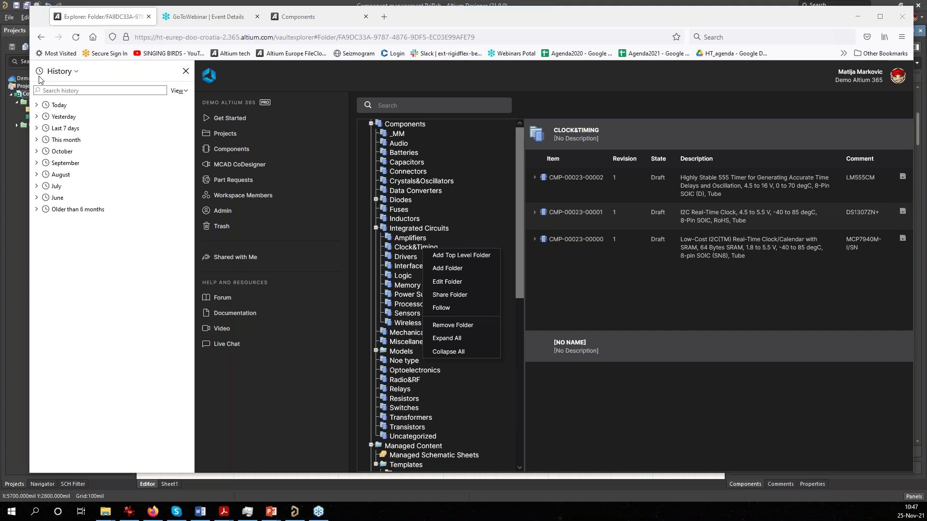
# Reopen the Explorer, browse the Component Templates folder, and expand the revisions of the Drivers template.
pyautogui.click(222, 212)
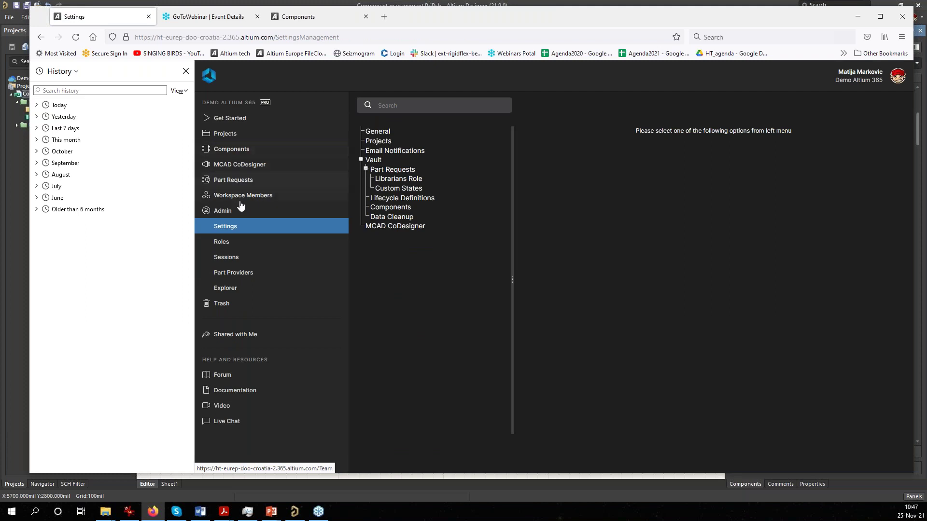
pyautogui.click(228, 289)
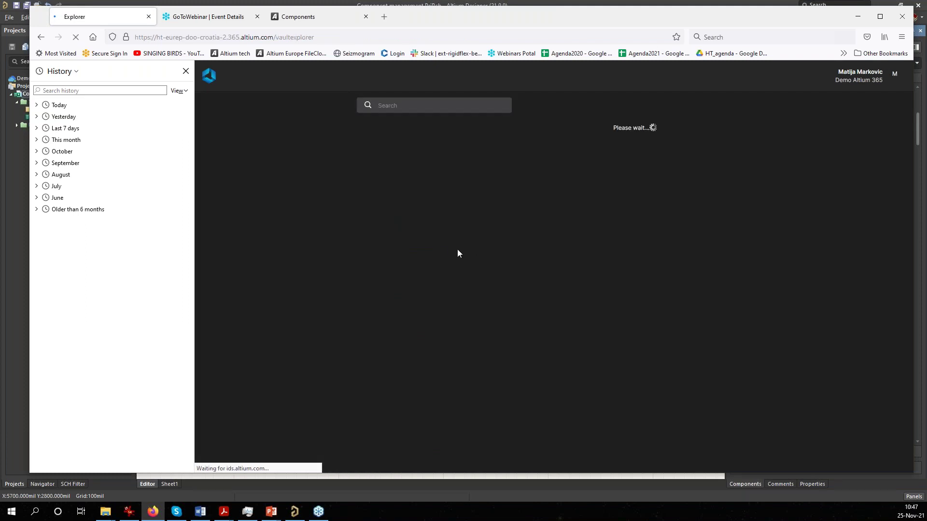
pyautogui.scroll(-5, 489, 283)
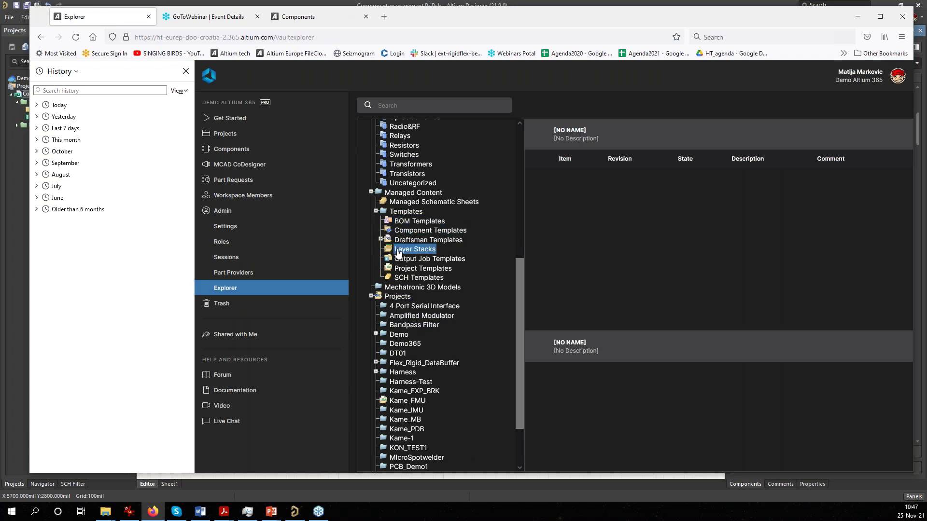
pyautogui.click(401, 277)
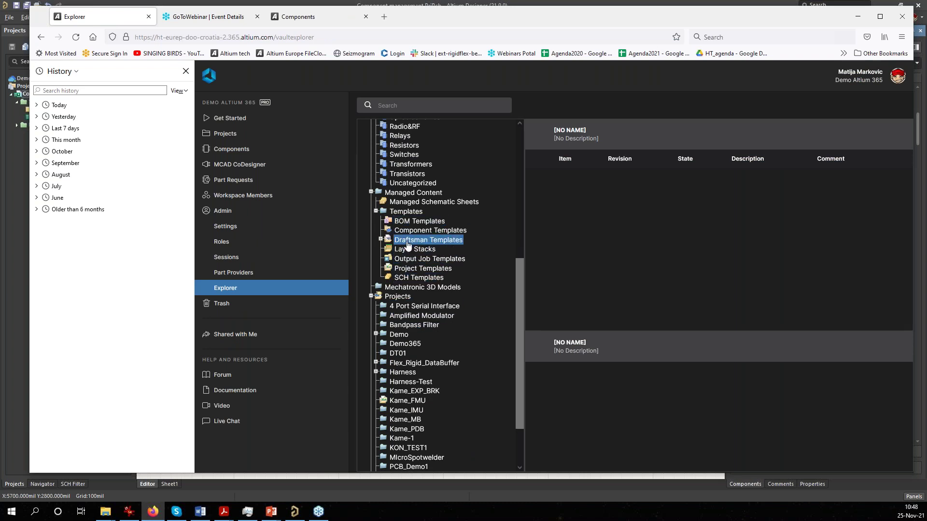
pyautogui.click(420, 231)
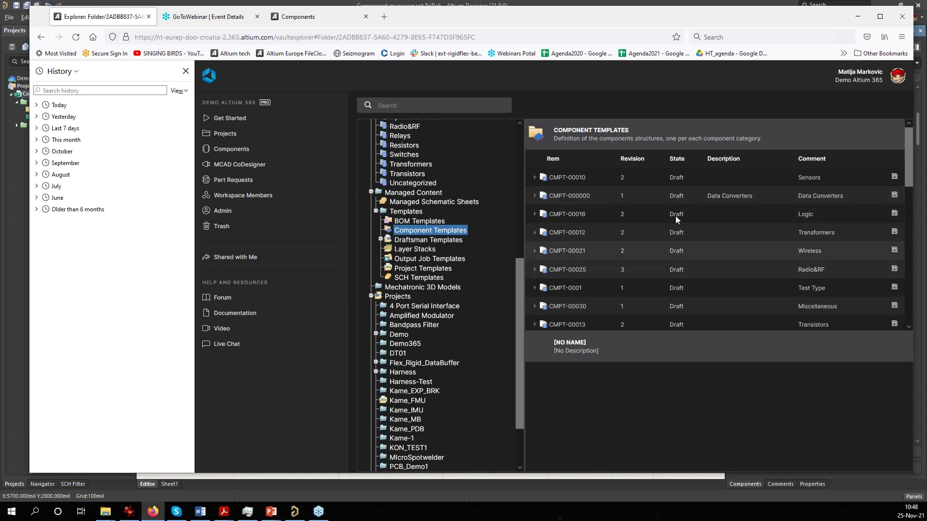
pyautogui.scroll(-10, 821, 279)
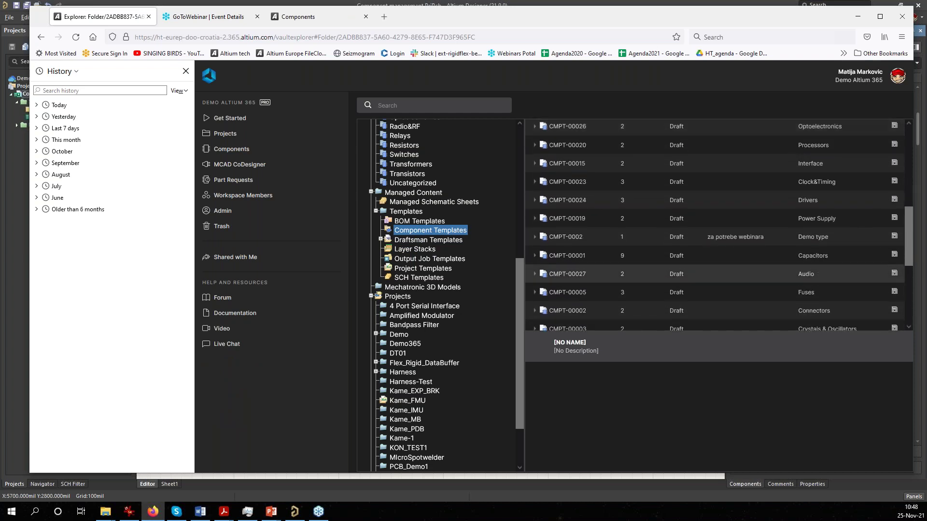
pyautogui.click(691, 201)
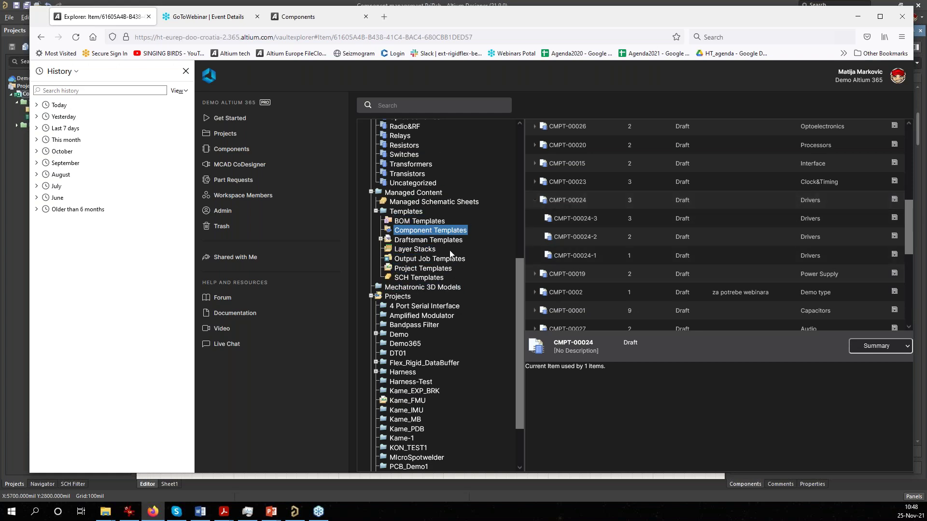
pyautogui.scroll(4, 428, 241)
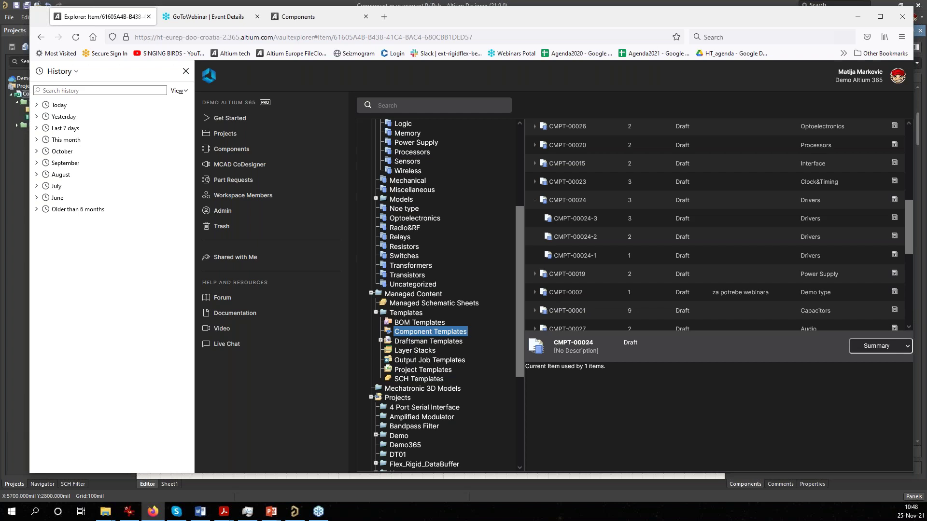
# Switch to Altium Designer and show the components of NetTieLib.IntLib.
pyautogui.hotkey('alt', 'Tab')
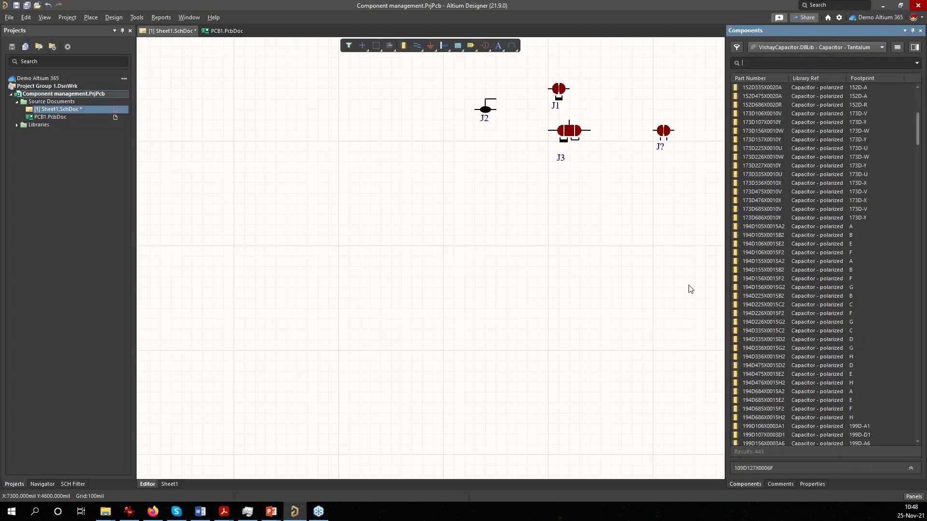
pyautogui.click(796, 46)
pyautogui.click(779, 71)
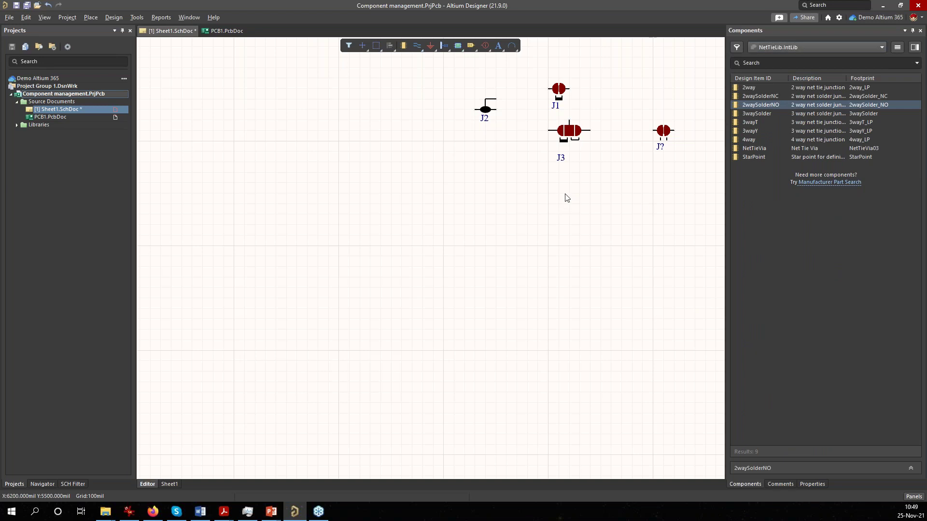
# Show the components of all workspace categories, and examine the expanded category tree and the file-based libraries listed with it.
pyautogui.click(791, 45)
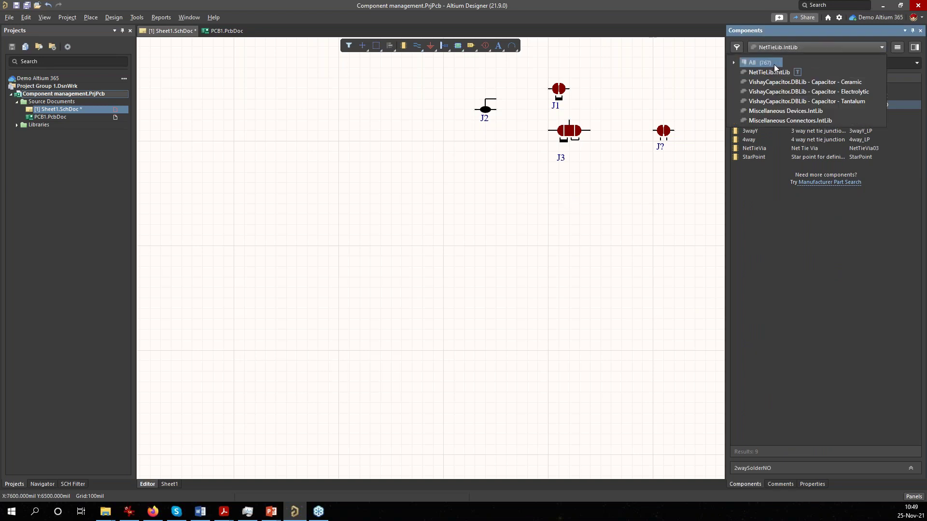
pyautogui.click(763, 65)
pyautogui.click(761, 48)
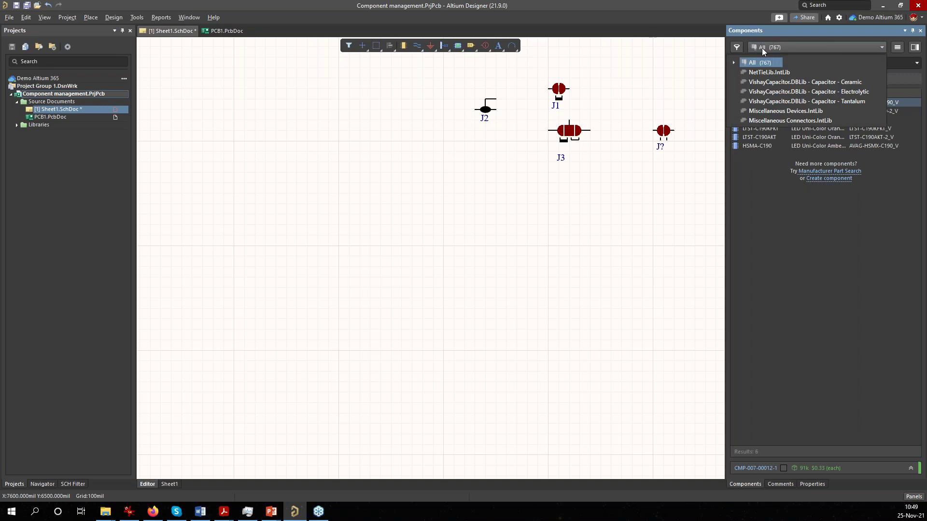
pyautogui.click(743, 65)
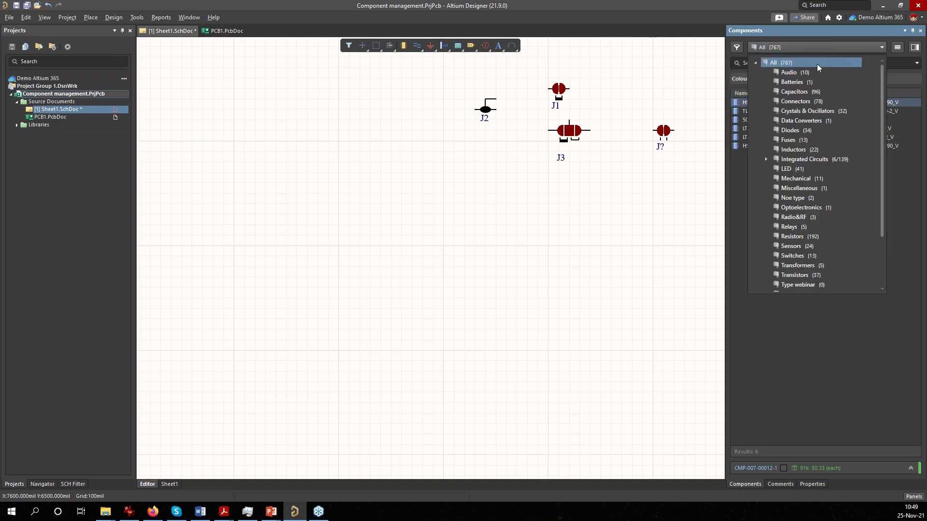
pyautogui.scroll(-2, 825, 240)
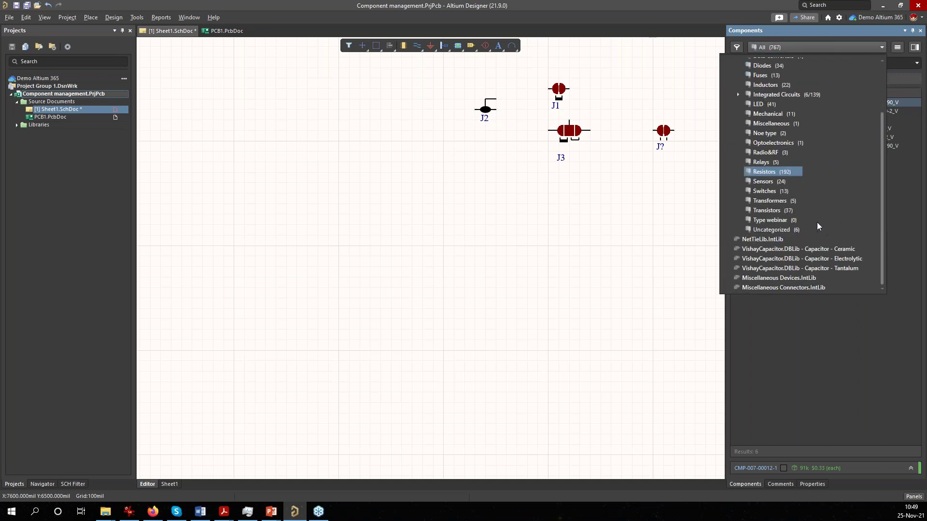
pyautogui.scroll(2, 816, 222)
pyautogui.scroll(-2, 817, 222)
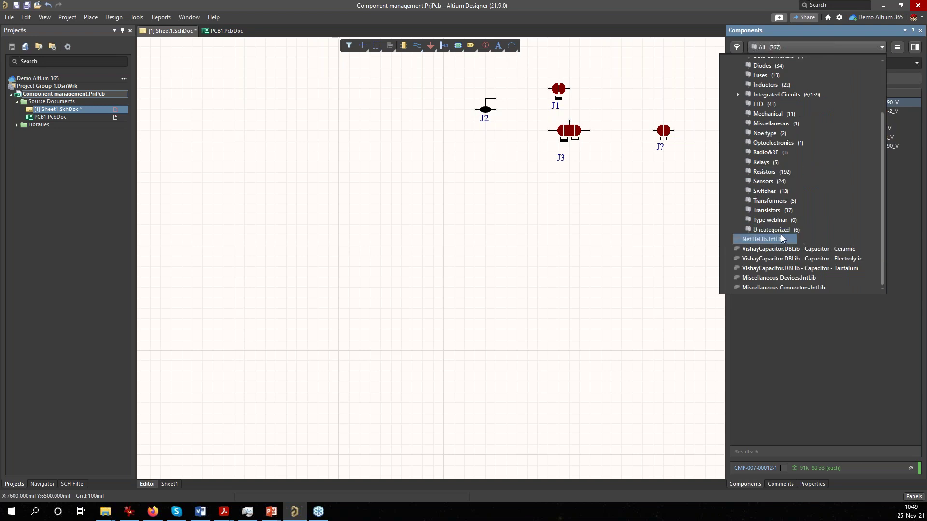
pyautogui.scroll(3, 780, 234)
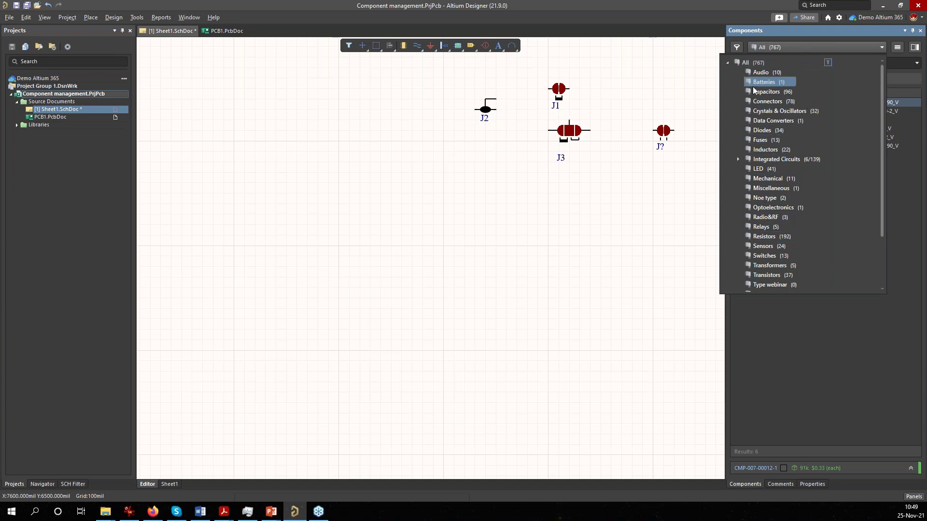
pyautogui.click(728, 63)
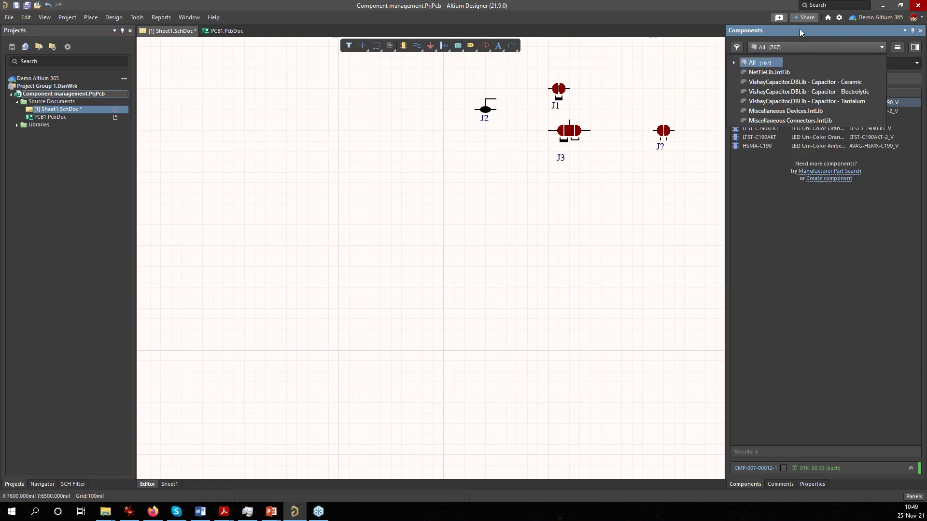
# Open the Component Types page of the Data Management preferences and collapse the Integrated Circuits types.
pyautogui.click(840, 16)
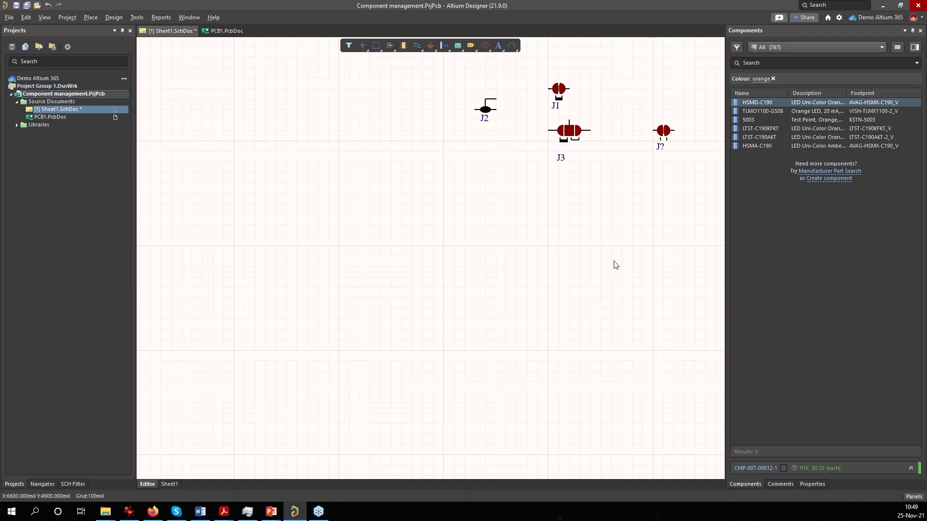
pyautogui.click(838, 19)
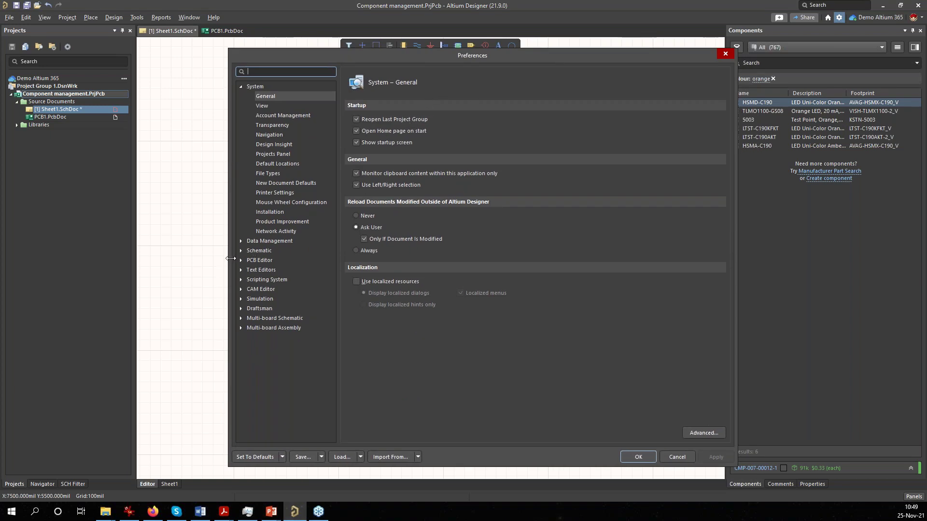
pyautogui.click(240, 242)
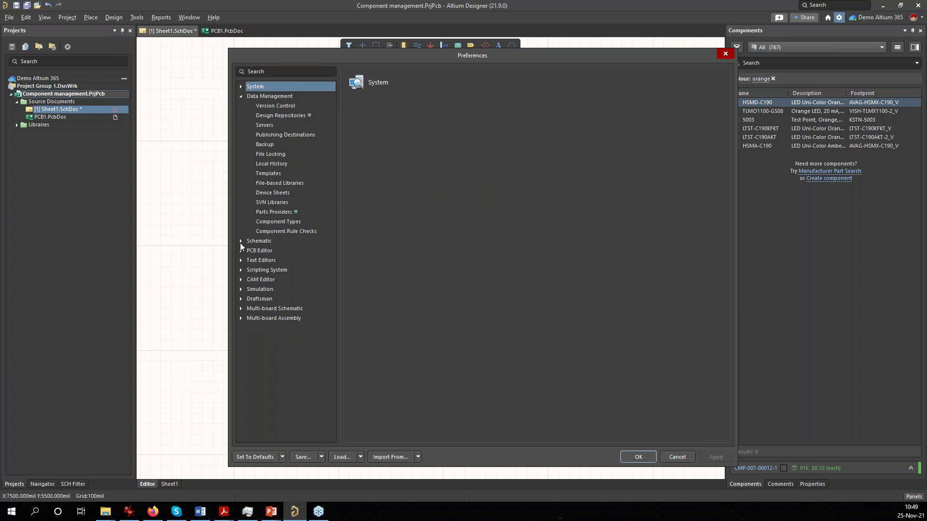
pyautogui.click(273, 222)
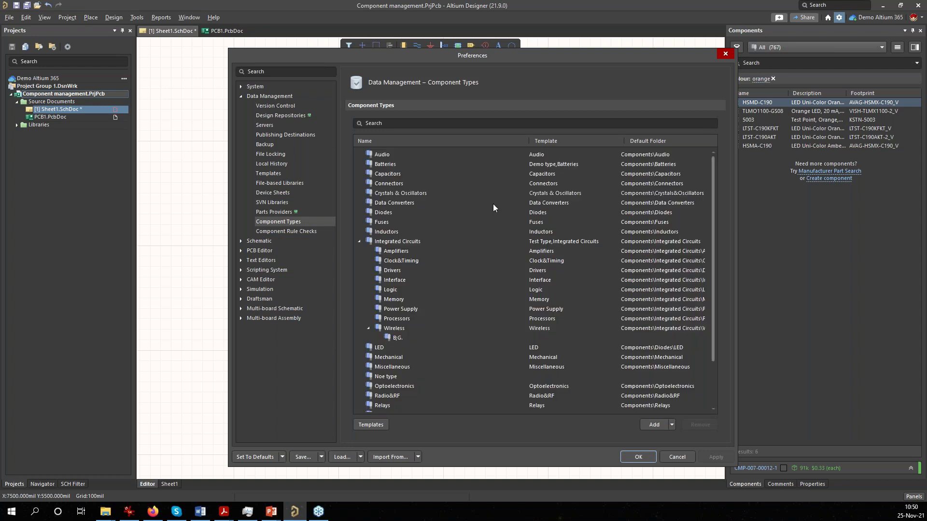
pyautogui.click(358, 242)
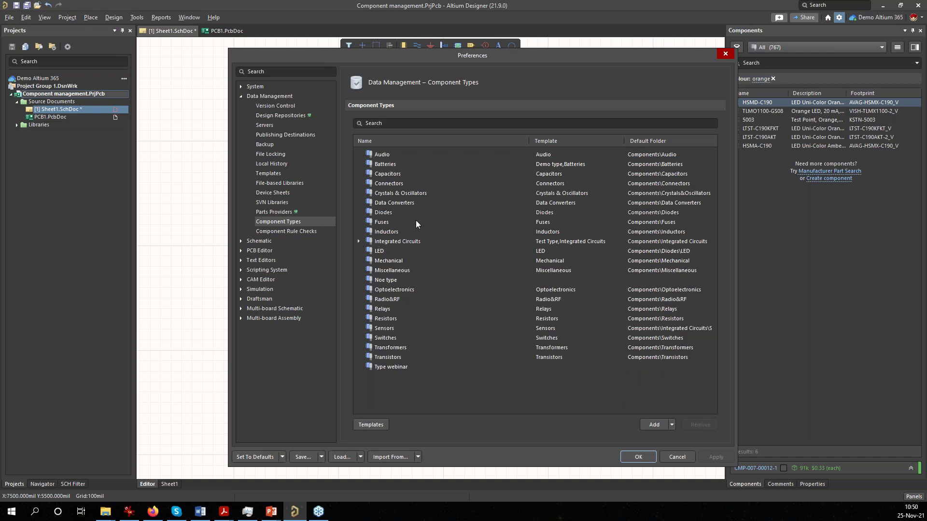
# Add a new top-level component type named NeTie, apply the change, and close the preferences.
pyautogui.click(674, 425)
pyautogui.click(648, 424)
pyautogui.click(653, 425)
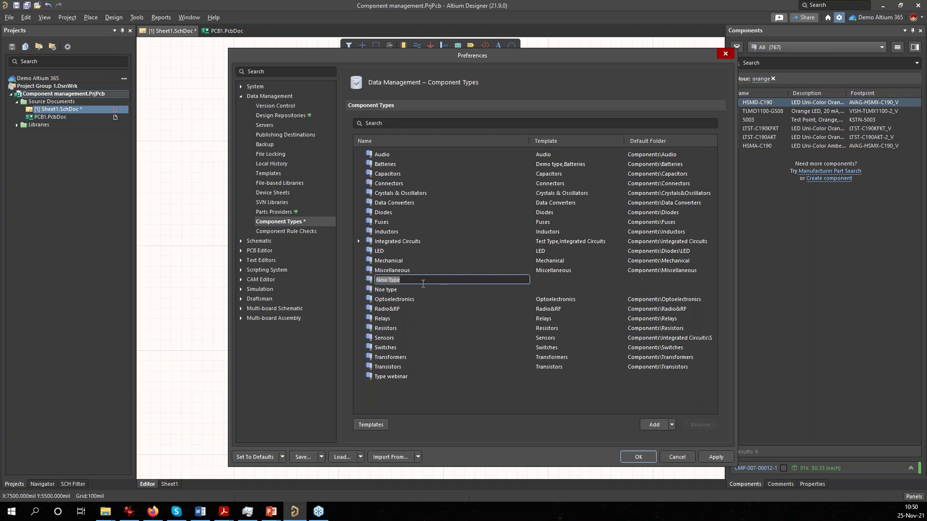
pyautogui.write('NeTie')
pyautogui.press('Return')
pyautogui.doubleClick(387, 289)
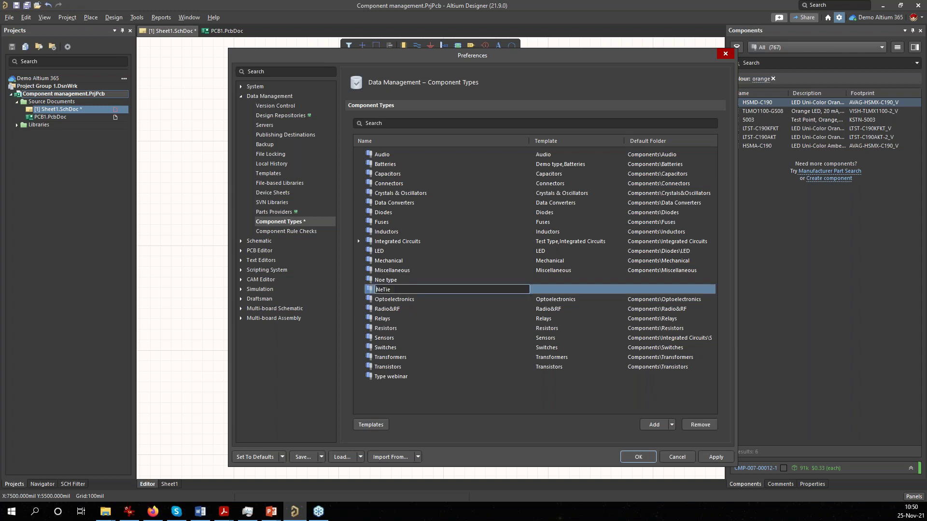
pyautogui.click(674, 292)
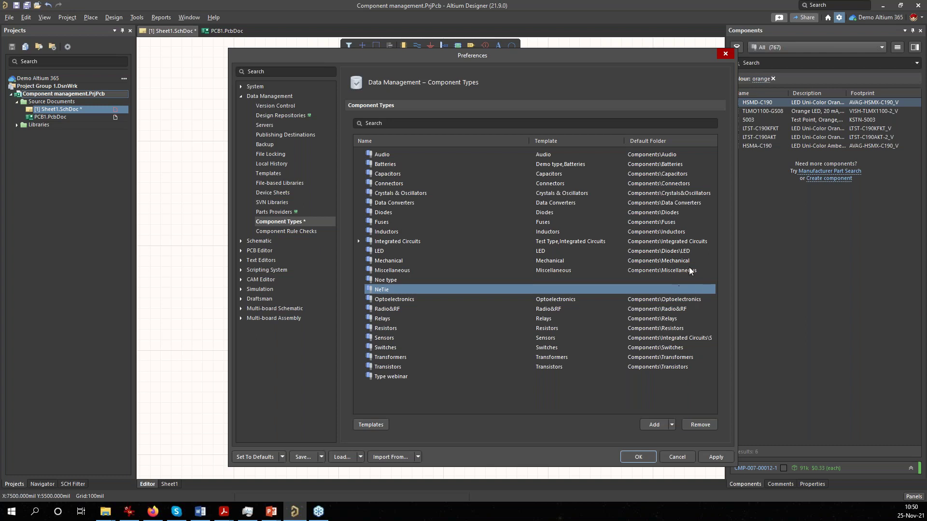
pyautogui.click(713, 456)
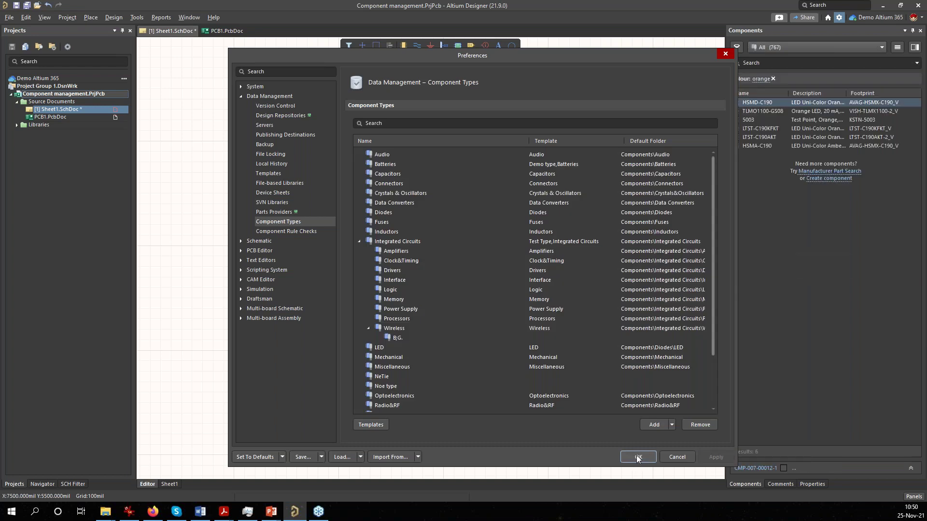
pyautogui.click(637, 457)
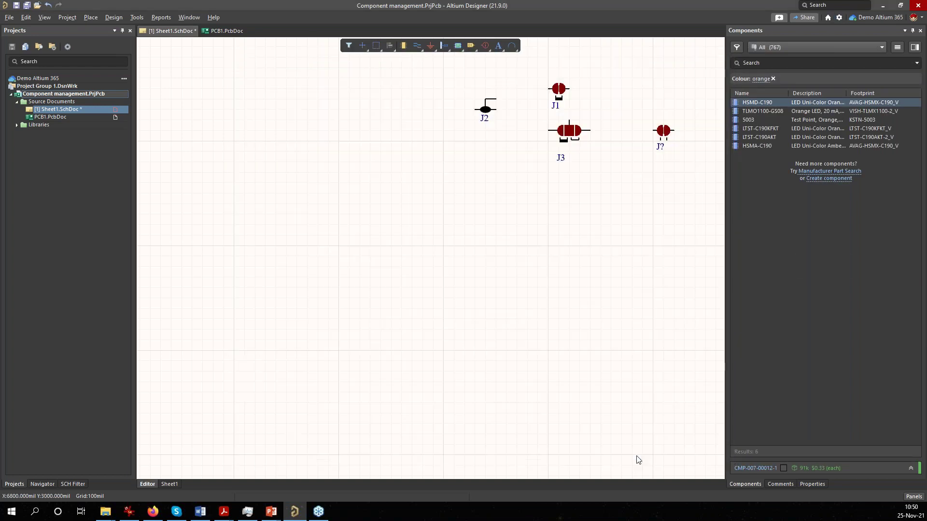
# Open the Explorer for the workspace, enlarge its window, and expand the Components folder.
pyautogui.click(906, 495)
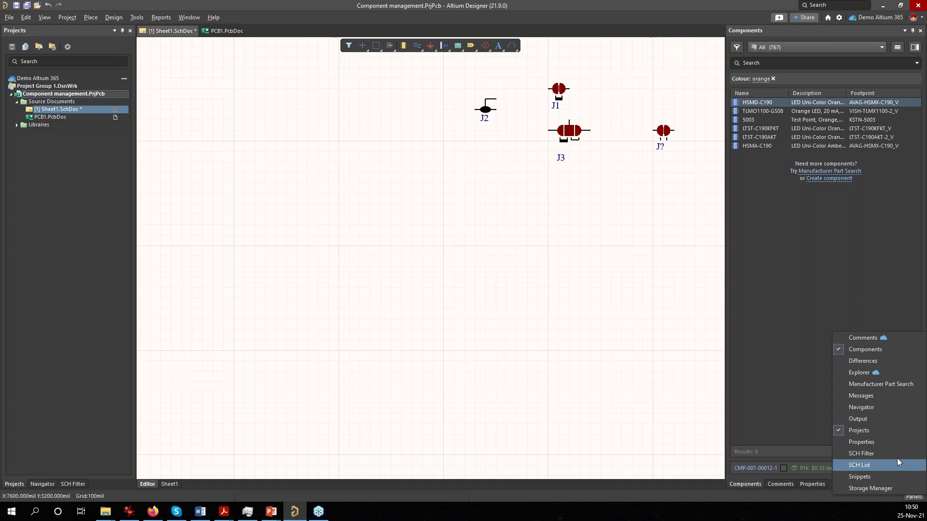
pyautogui.click(862, 372)
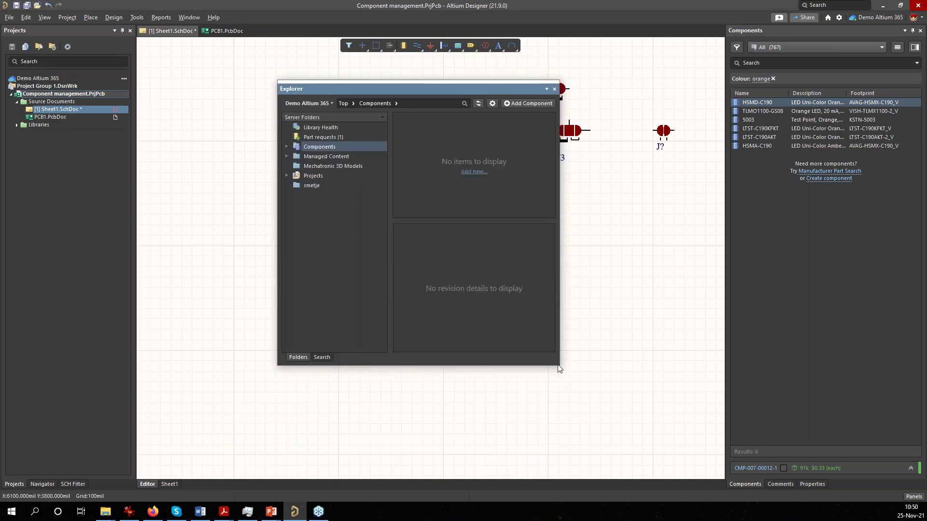
pyautogui.moveTo(558, 368); pyautogui.dragTo(740, 457)
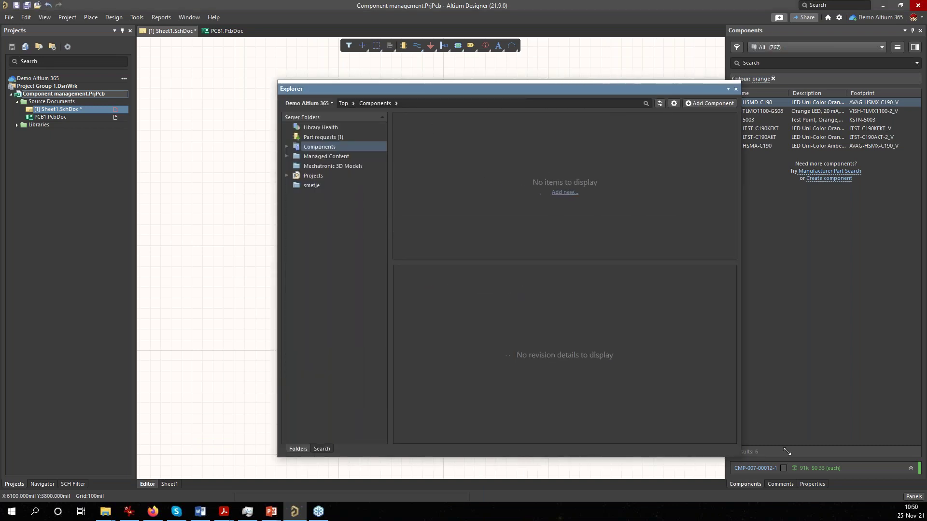
pyautogui.moveTo(625, 362); pyautogui.dragTo(788, 449)
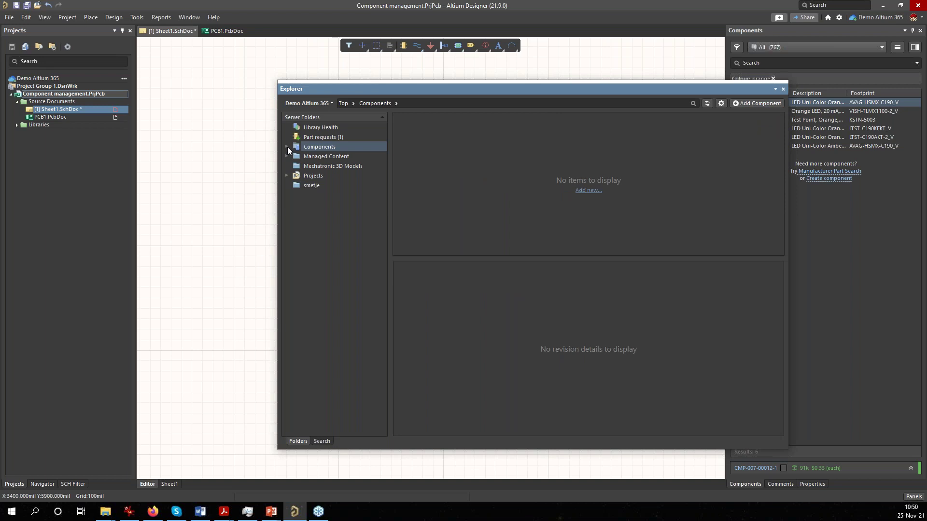
pyautogui.click(287, 147)
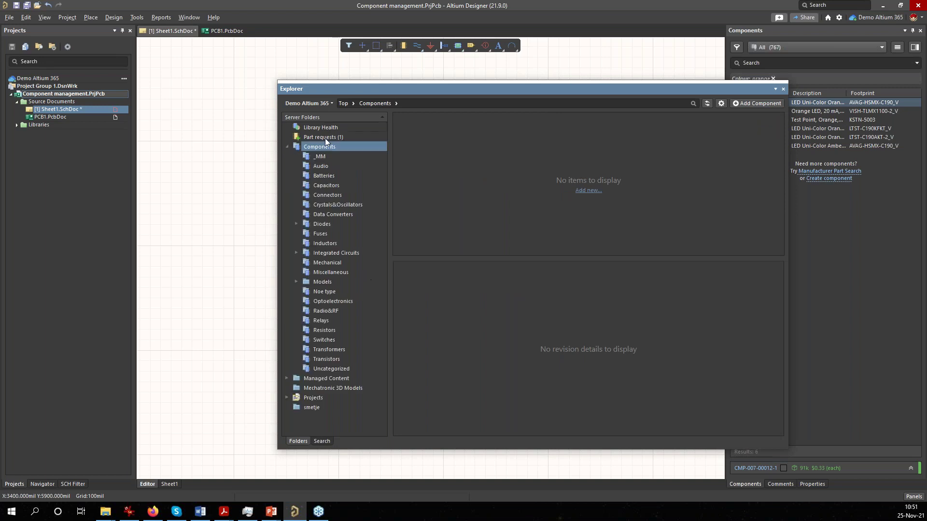
# Add a Components-type subfolder named NetTie inside the Components folder.
pyautogui.rightClick(320, 152)
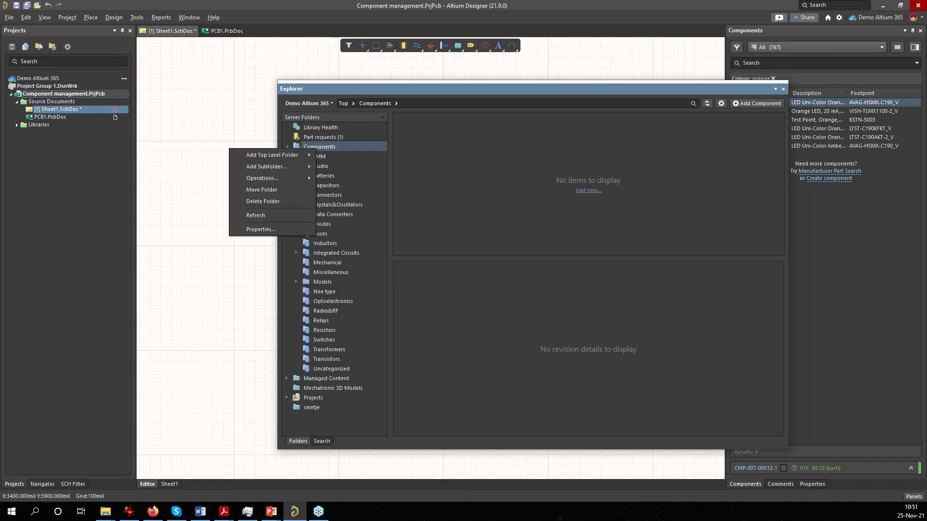
pyautogui.moveTo(291, 167)
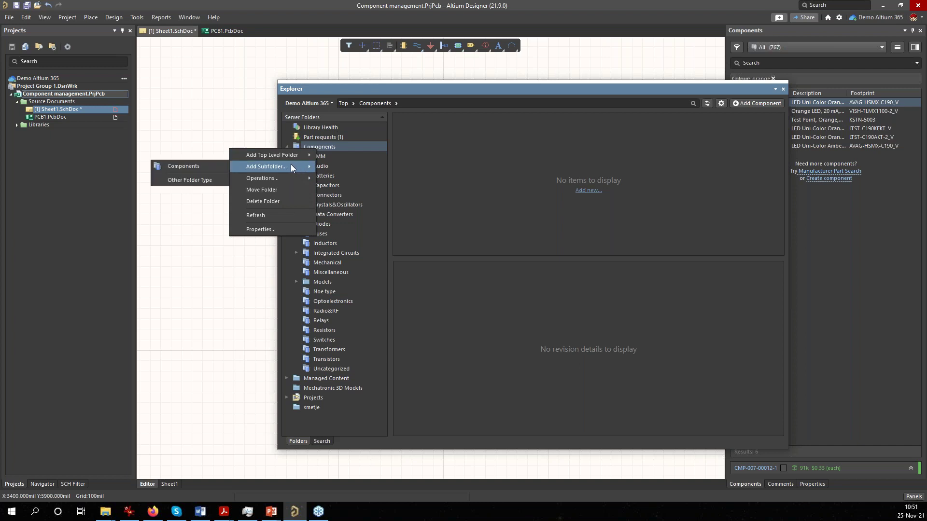
pyautogui.click(216, 169)
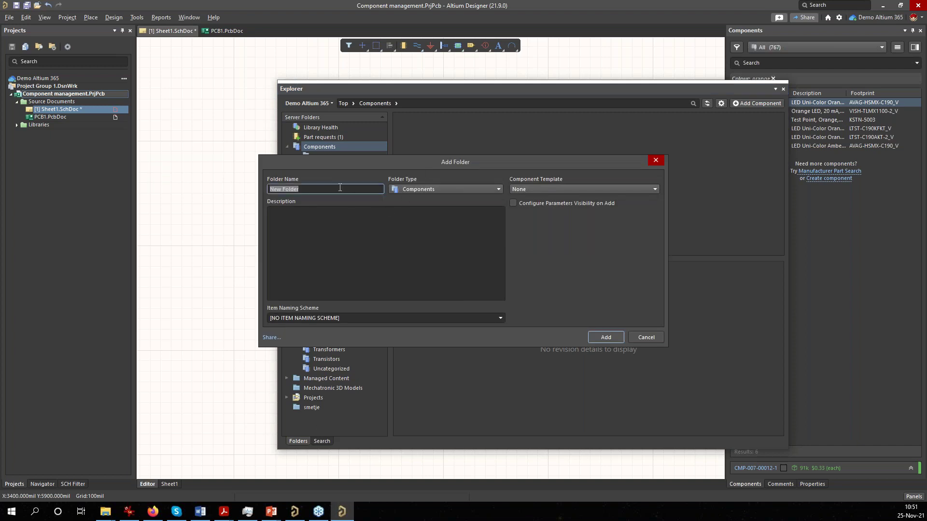
pyautogui.write('NetTie')
pyautogui.click(603, 337)
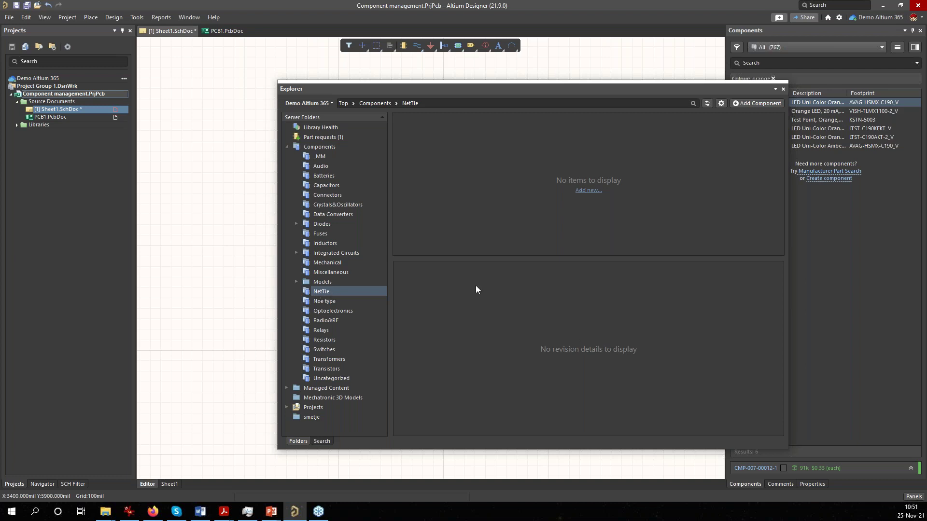
# Close the Explorer and look for the new NeTie type among the expanded component categories.
pyautogui.click(784, 89)
pyautogui.click(775, 48)
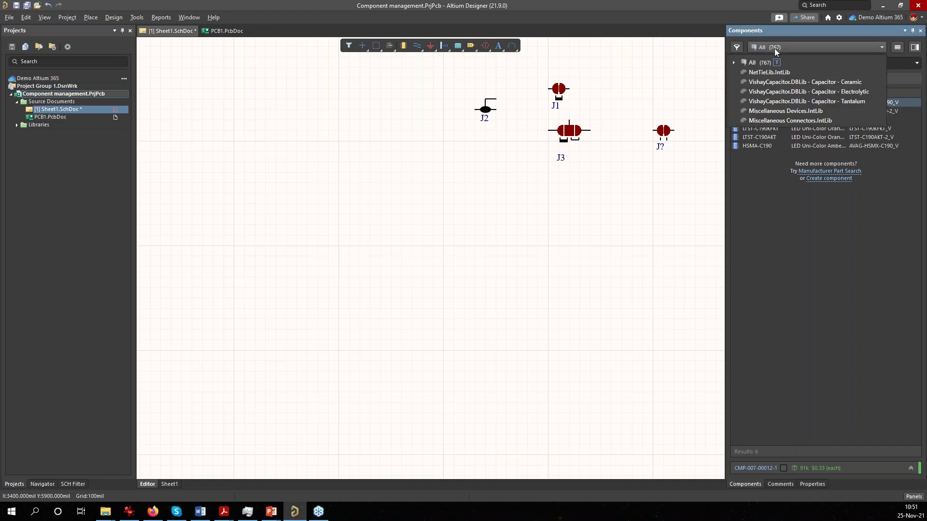
pyautogui.click(735, 63)
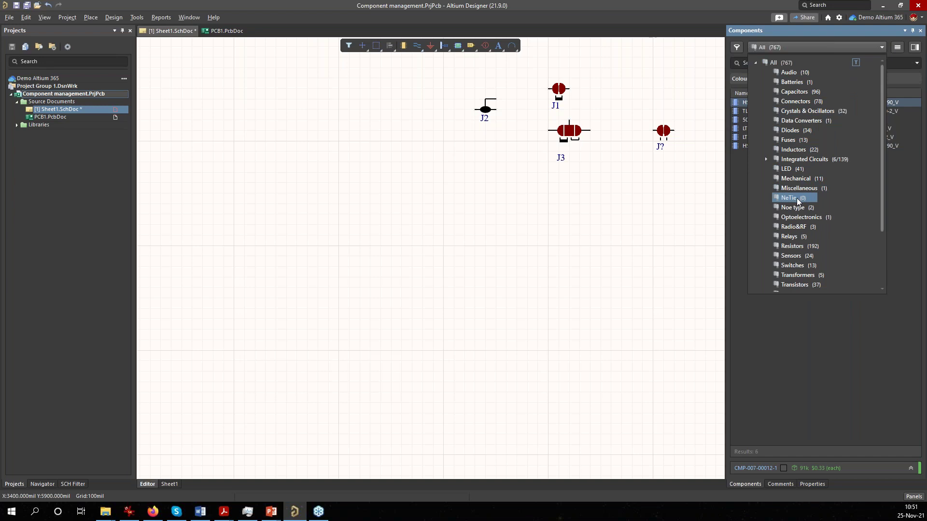
pyautogui.click(618, 293)
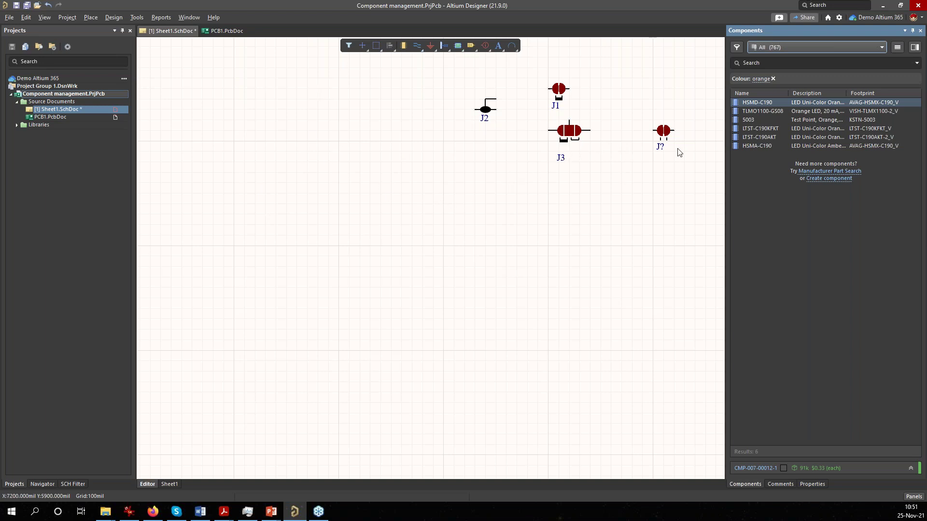
# Try to load NetTieLib.IntLib as a source library in the Library Migrator.
pyautogui.click(10, 18)
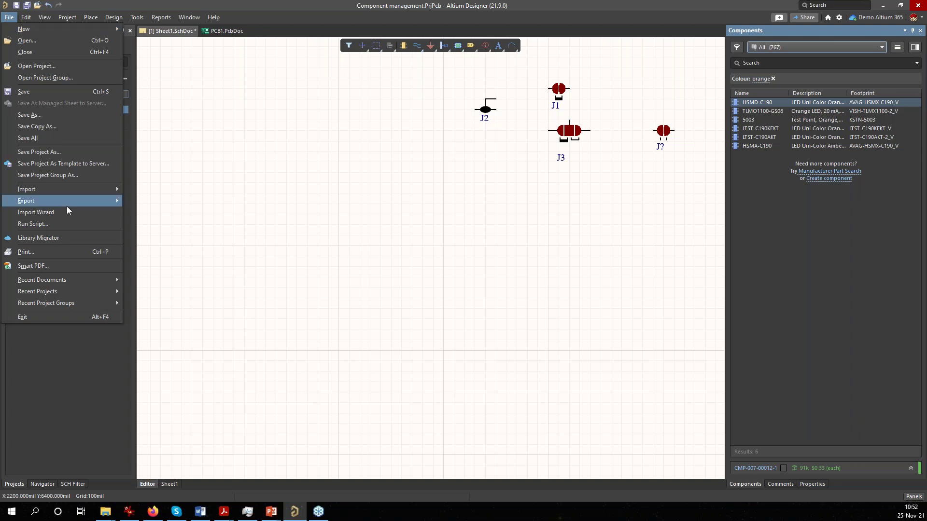
pyautogui.moveTo(66, 206)
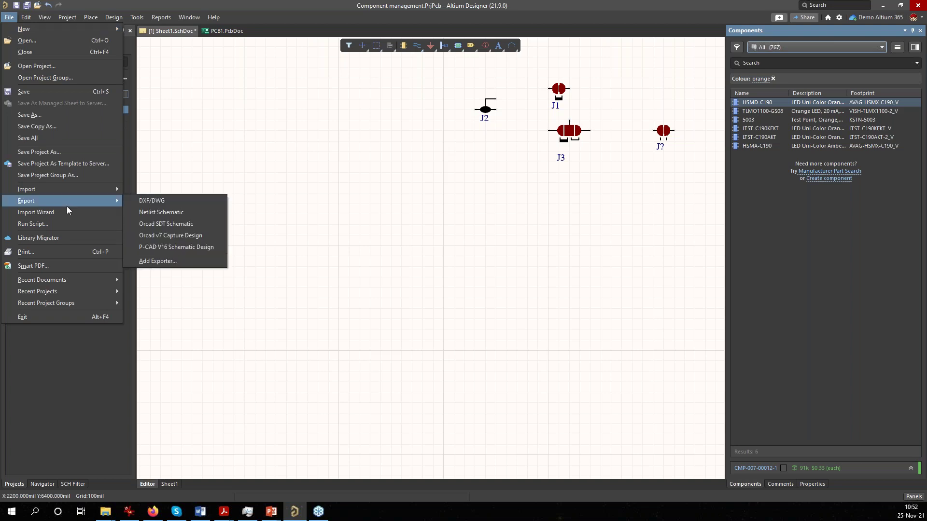
pyautogui.click(73, 238)
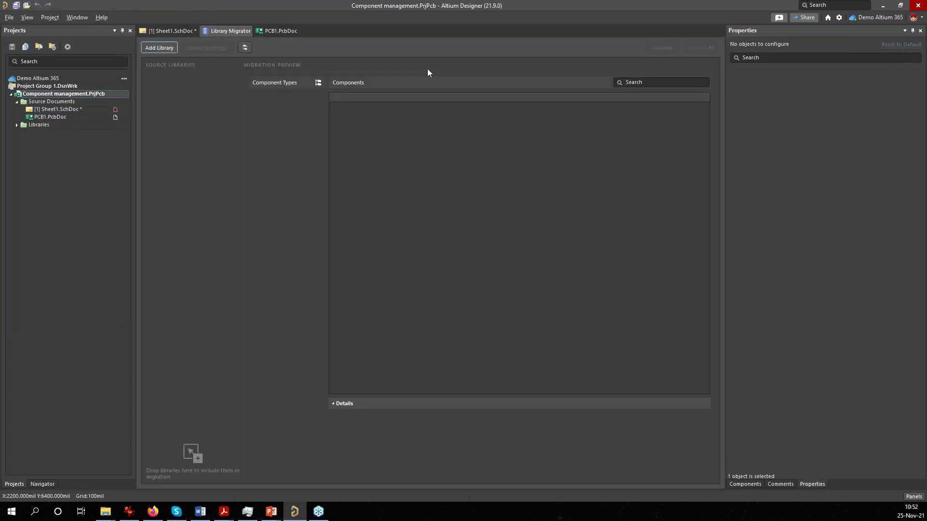
pyautogui.click(155, 48)
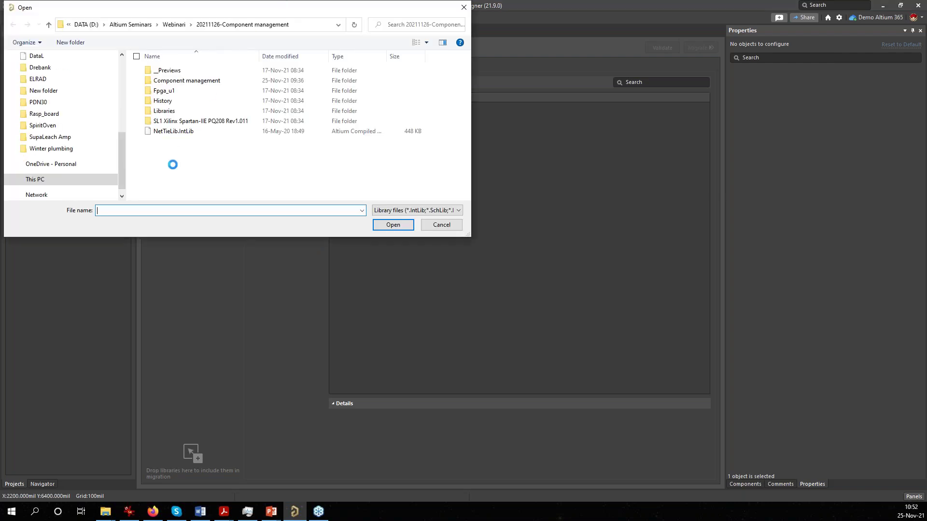
pyautogui.click(173, 131)
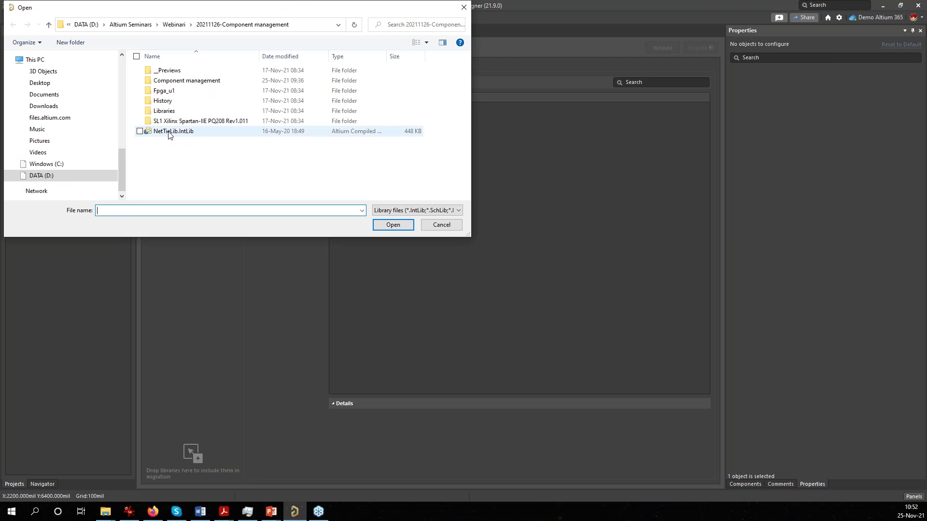
pyautogui.click(392, 227)
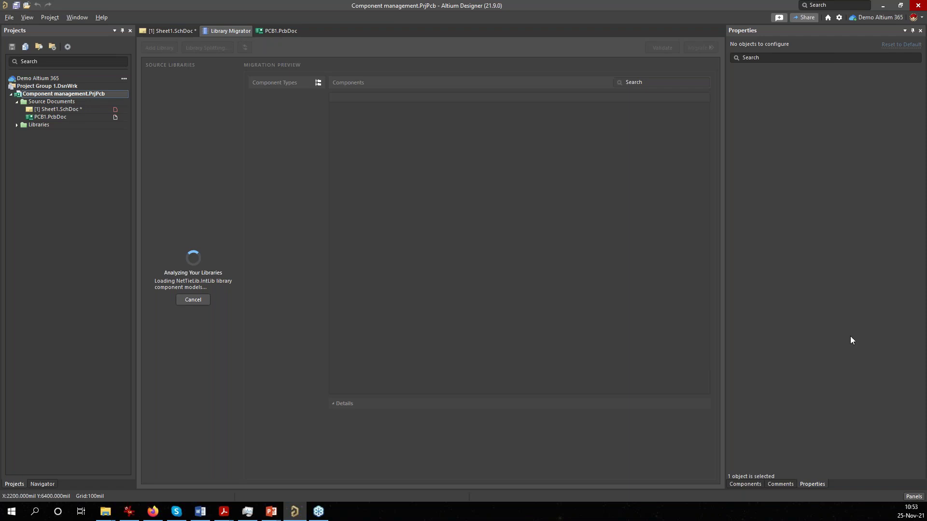
# Open Task Manager to check the running processes, and minimize the browser window.
pyautogui.hotkey('ctrl', 'shift', 'Escape')
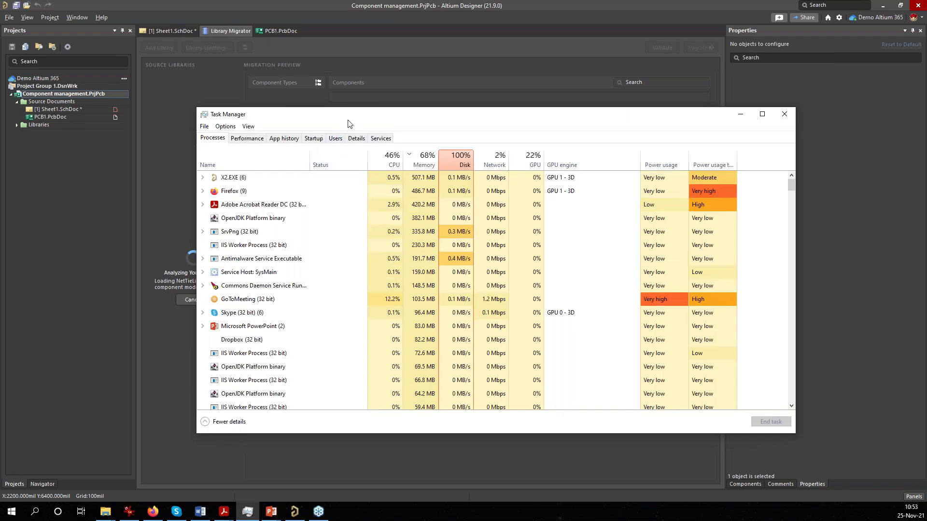
pyautogui.press('super+Down')
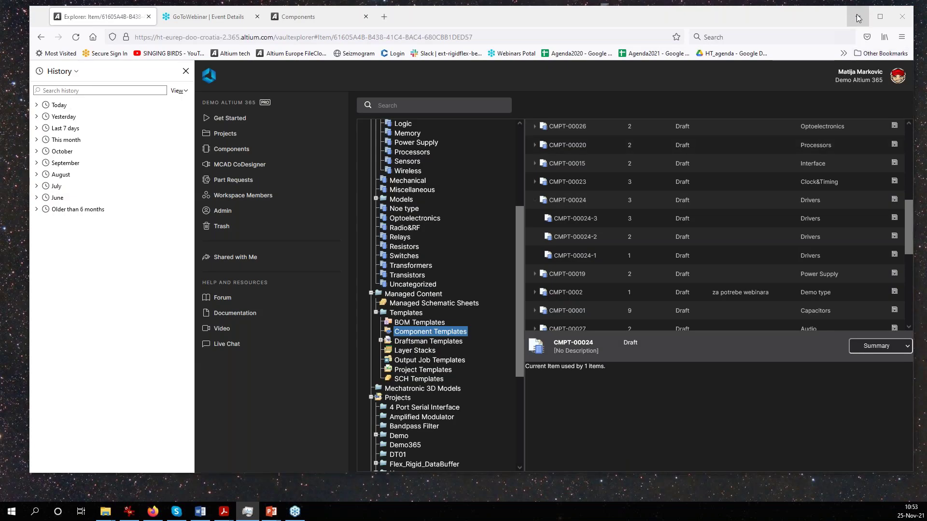
pyautogui.click(858, 16)
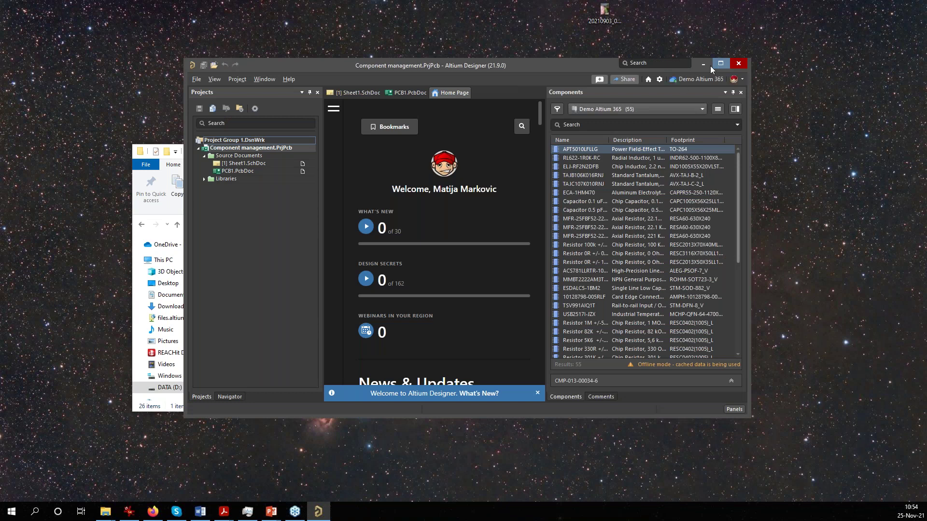
# Maximize the Altium Designer window, close the Home Page, and open Sheet1.SchDoc.
pyautogui.click(714, 66)
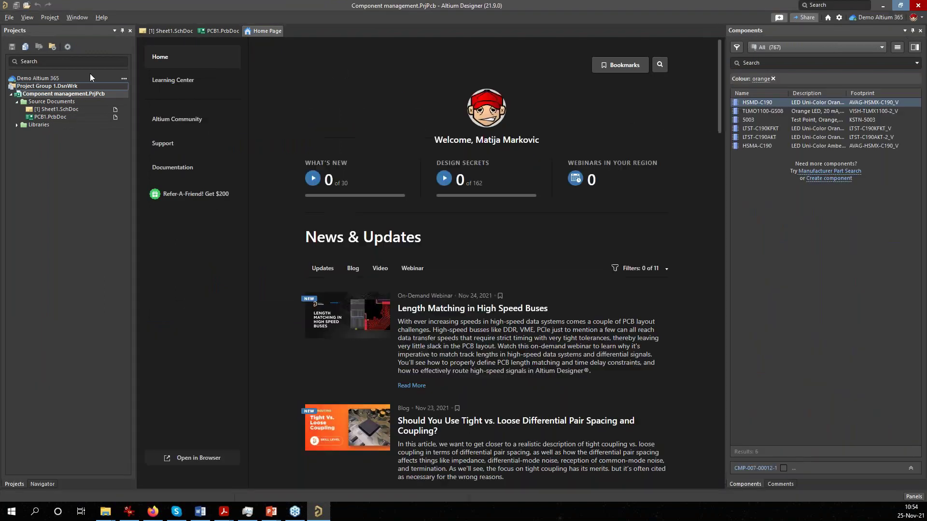
pyautogui.rightClick(263, 32)
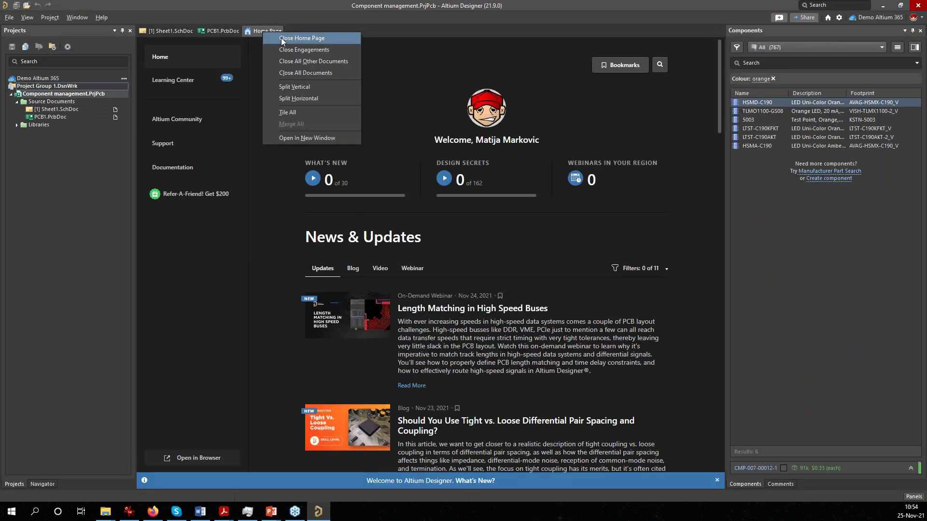
pyautogui.click(281, 37)
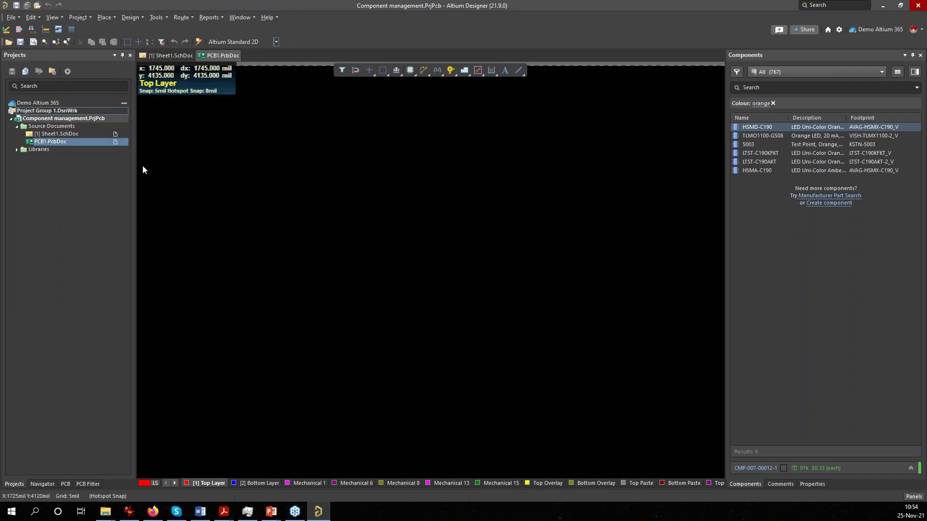
pyautogui.click(57, 134)
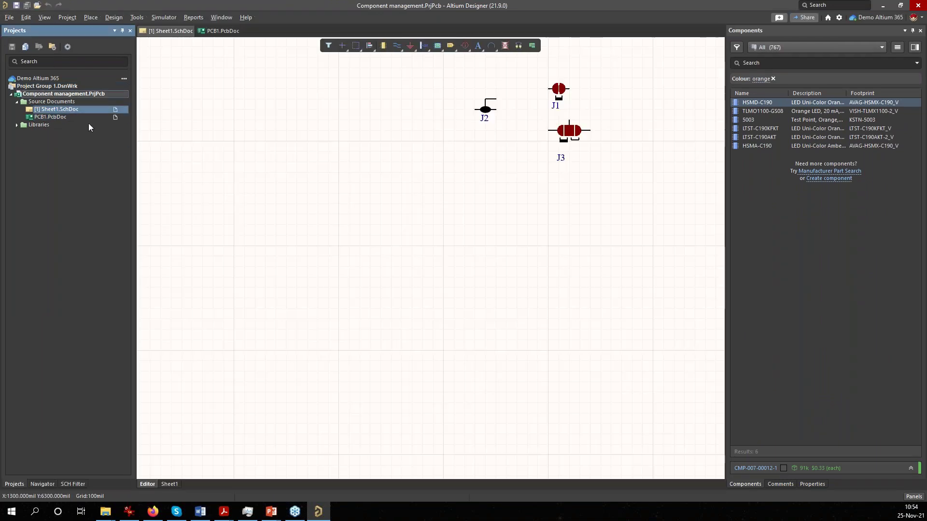
# Add NetTieLib.IntLib as a source library in the Library Migrator and validate the migration.
pyautogui.click(9, 18)
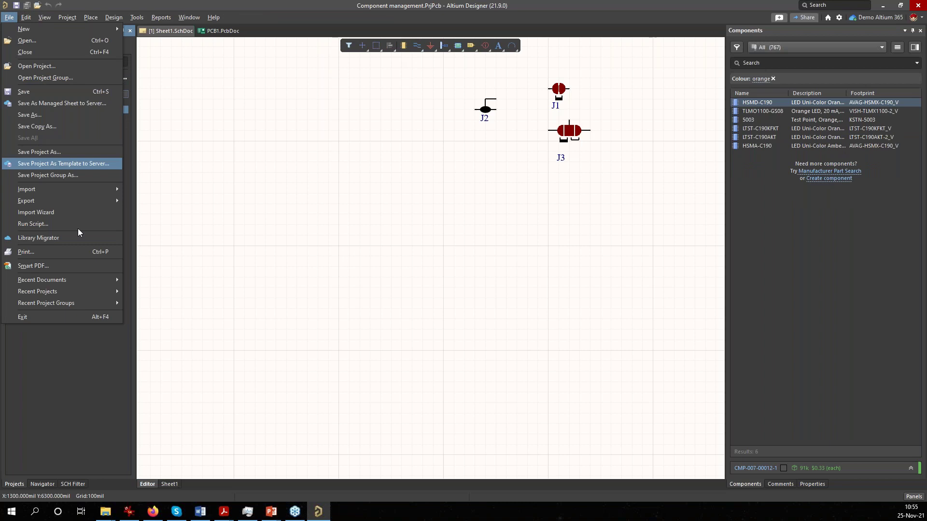
pyautogui.click(56, 239)
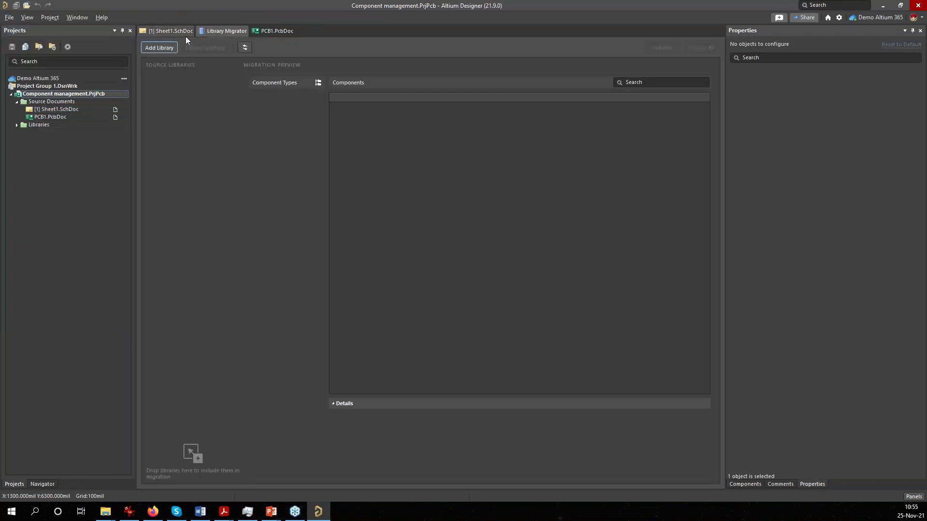
pyautogui.click(160, 47)
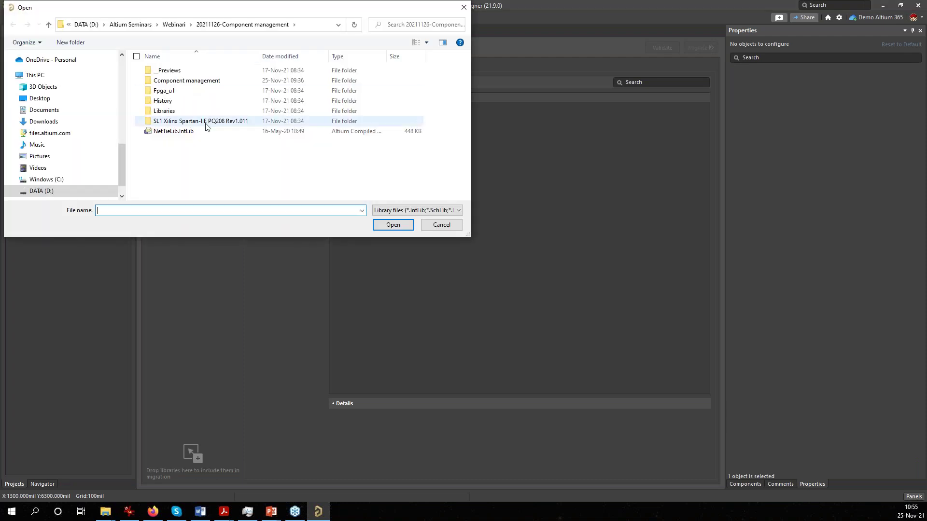
pyautogui.click(184, 132)
pyautogui.click(383, 225)
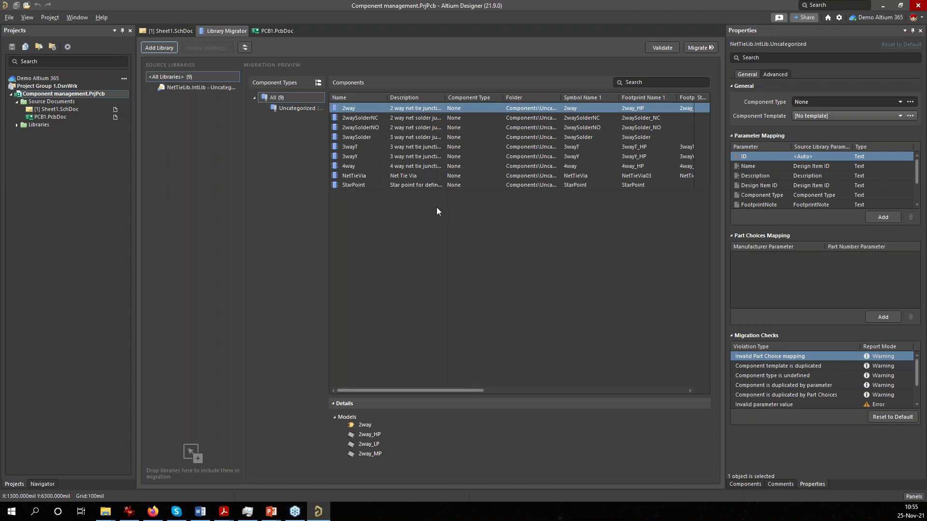
pyautogui.click(661, 47)
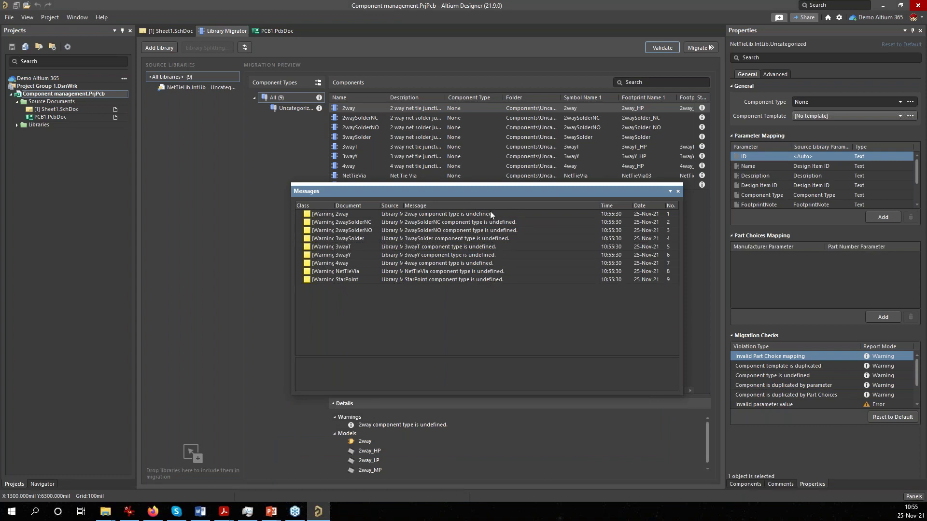
pyautogui.click(678, 192)
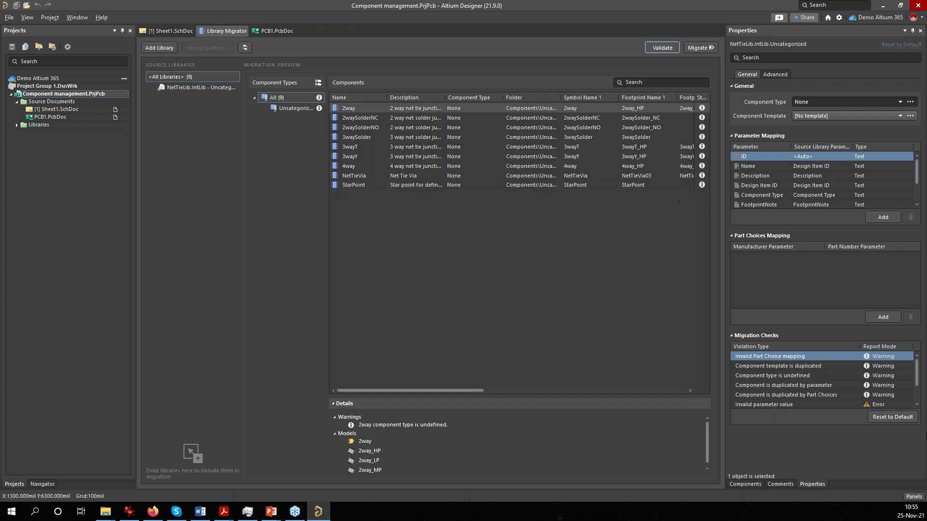
# Examine the Migration Checks violation types and the report mode options for "Component is duplicated by parameter".
pyautogui.moveTo(917, 374)
pyautogui.mouseDown()
pyautogui.moveTo(917, 407)
pyautogui.moveTo(925, 367)
pyautogui.mouseUp()
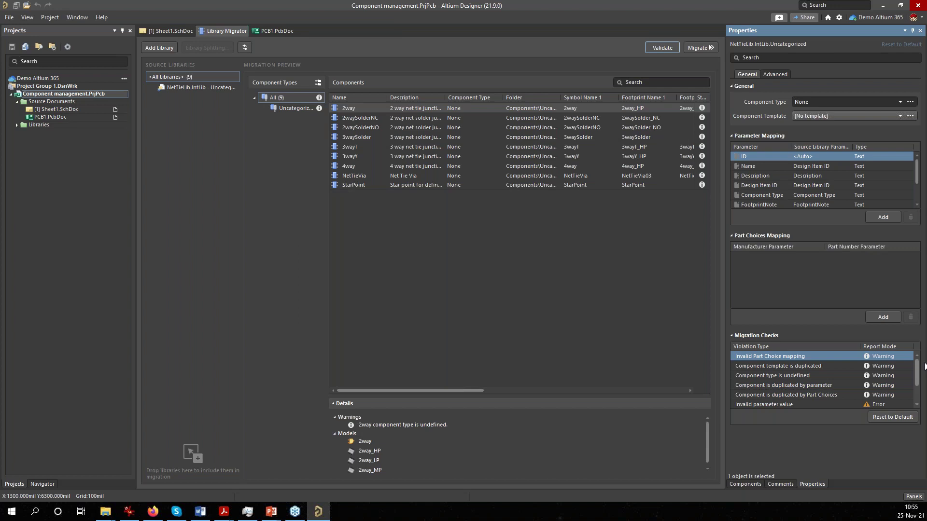
pyautogui.click(898, 389)
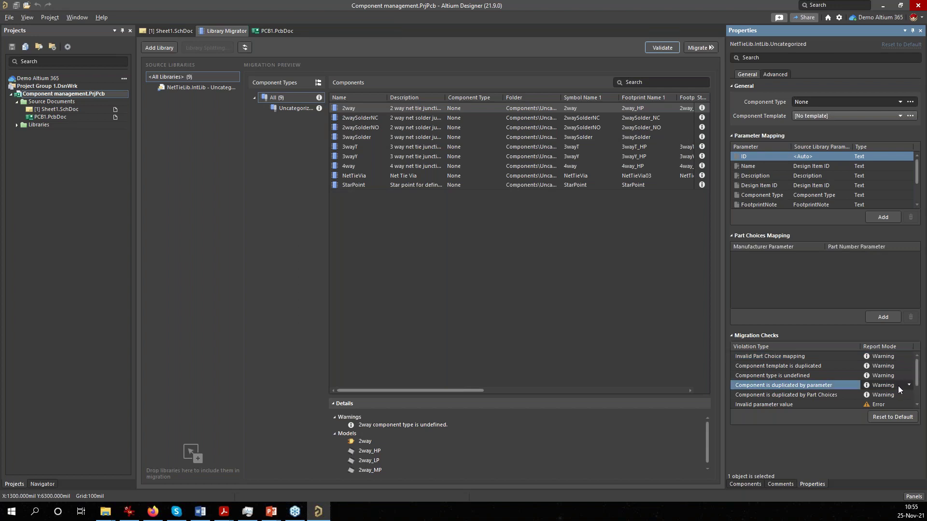
pyautogui.click(909, 389)
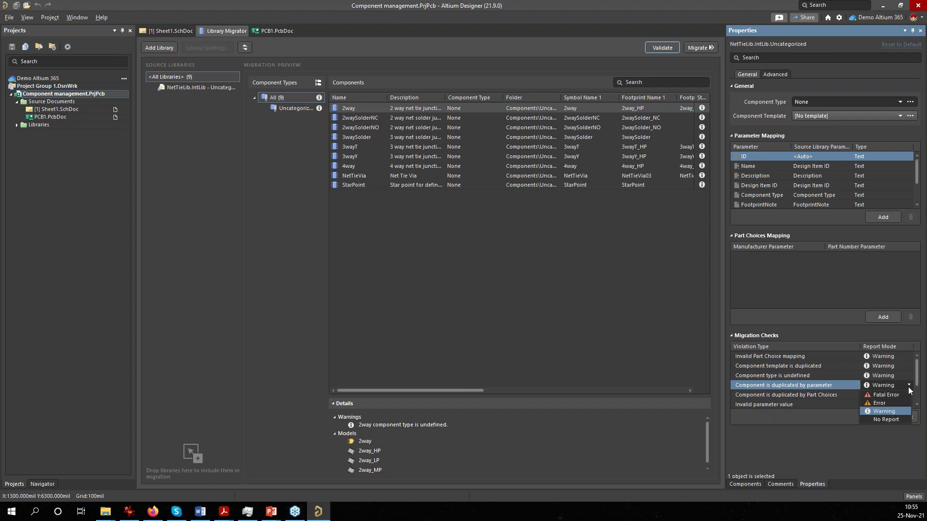
pyautogui.click(918, 377)
pyautogui.moveTo(919, 377)
pyautogui.mouseDown()
pyautogui.moveTo(921, 408)
pyautogui.moveTo(922, 354)
pyautogui.moveTo(919, 402)
pyautogui.moveTo(920, 387)
pyautogui.mouseUp()
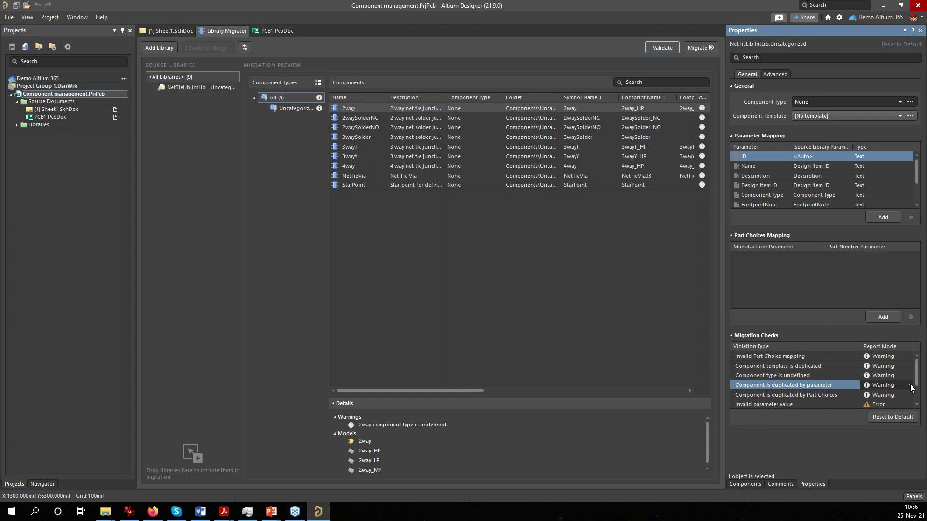
pyautogui.click(910, 386)
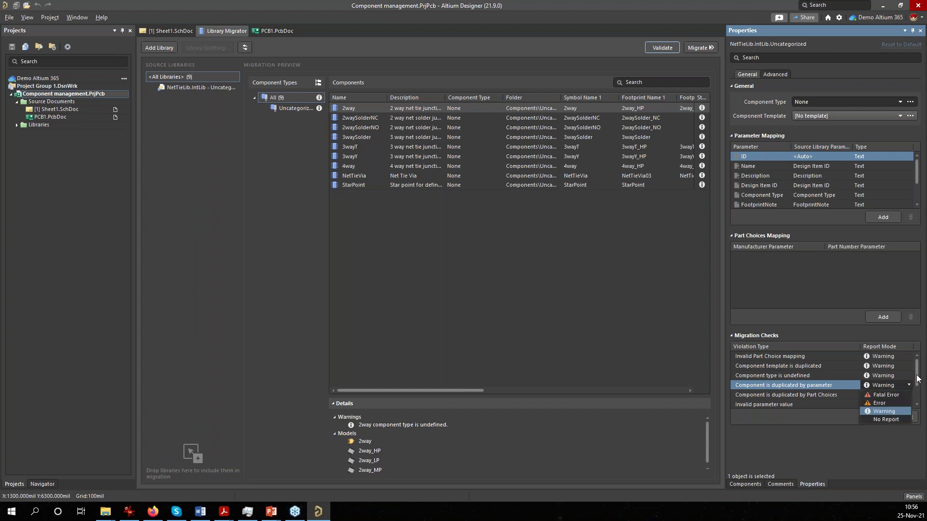
pyautogui.click(918, 374)
pyautogui.scroll(-1, 918, 372)
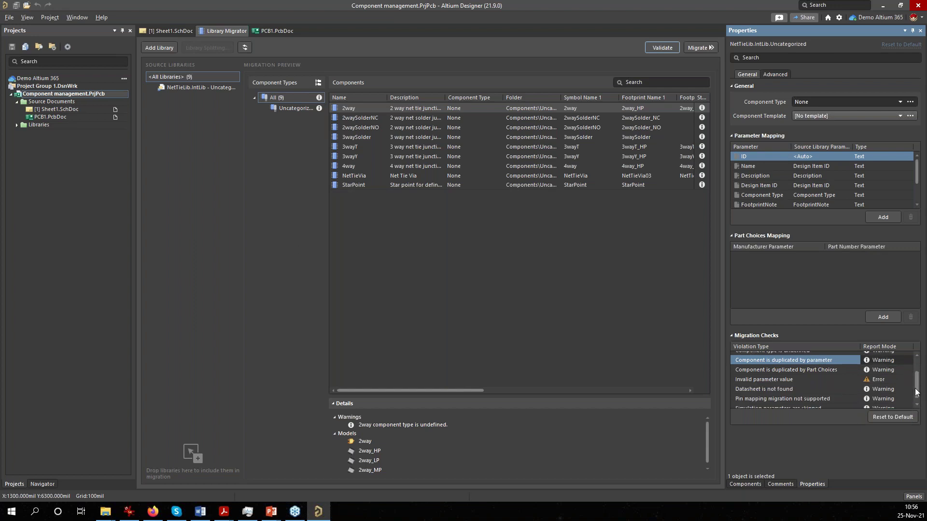
pyautogui.scroll(1, 918, 372)
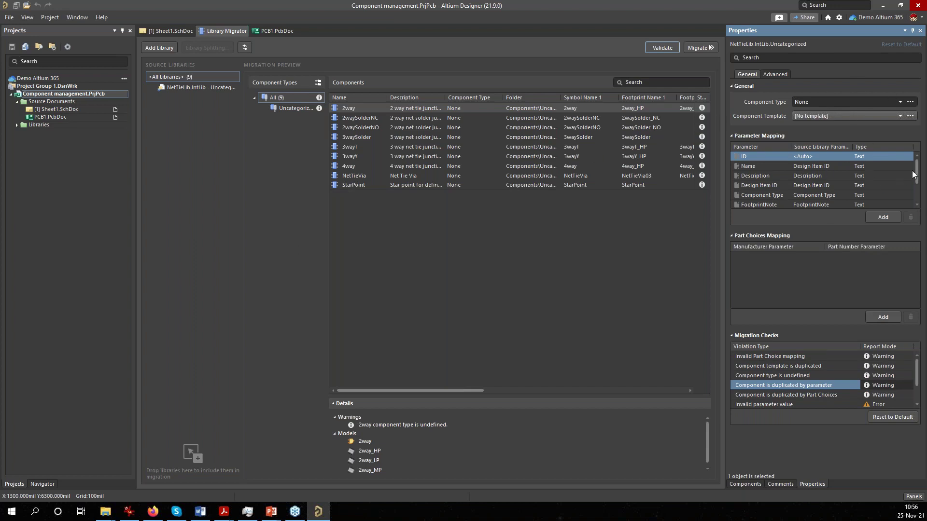
# Examine the Parameter Mapping entries and the source library parameters available for the Note parameter.
pyautogui.moveTo(917, 169); pyautogui.dragTo(918, 177)
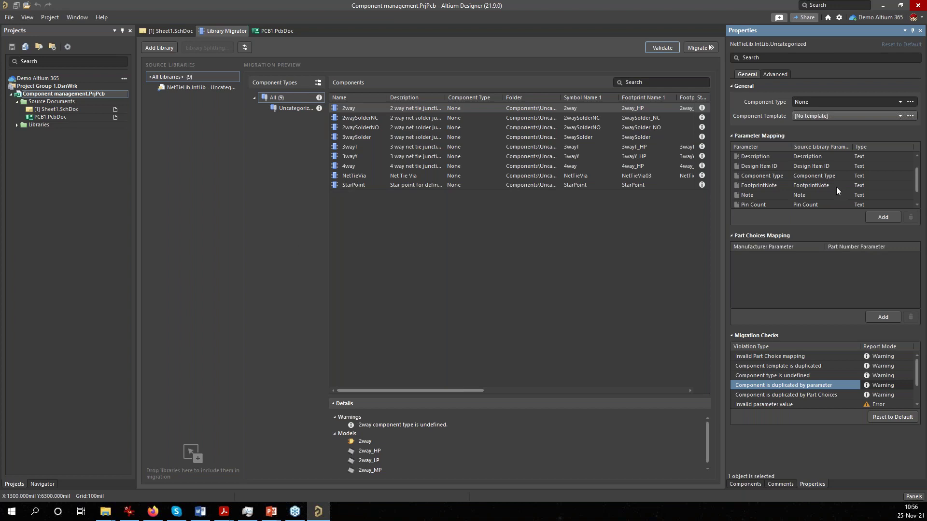
pyautogui.click(822, 187)
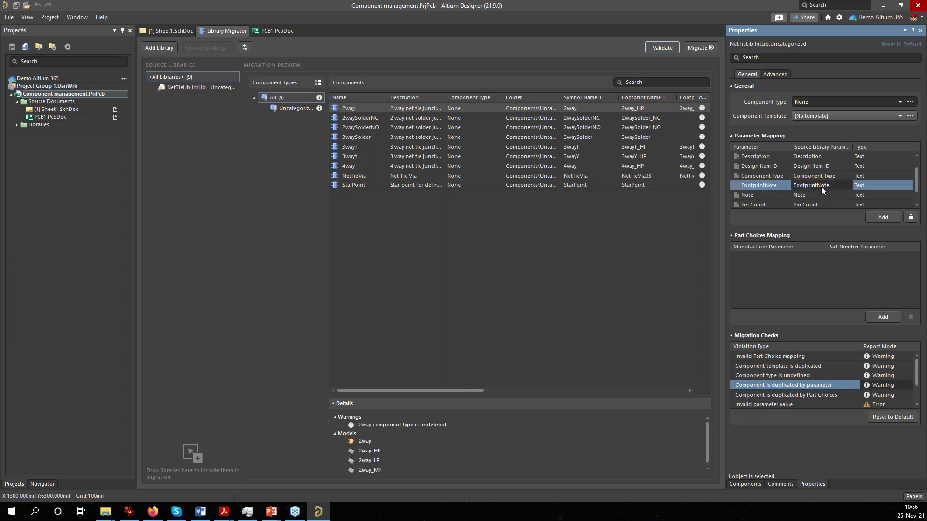
pyautogui.click(825, 158)
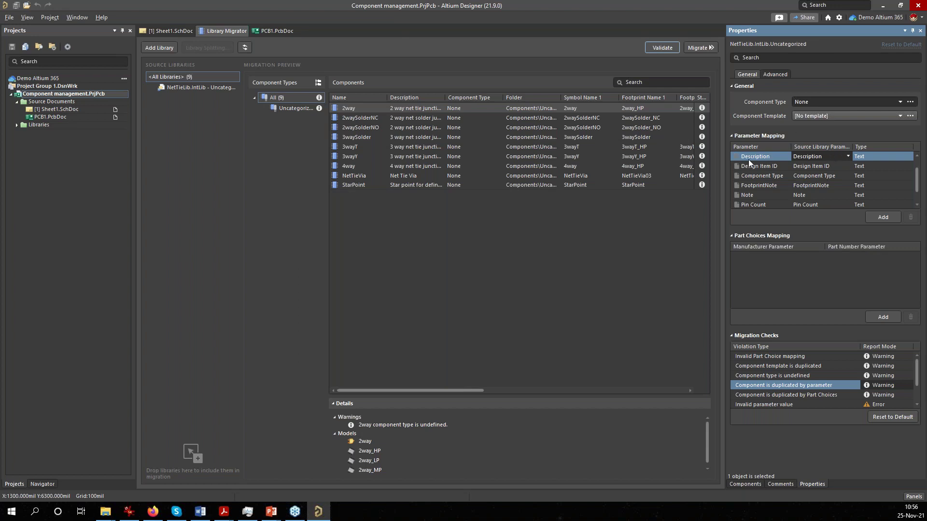
pyautogui.click(835, 197)
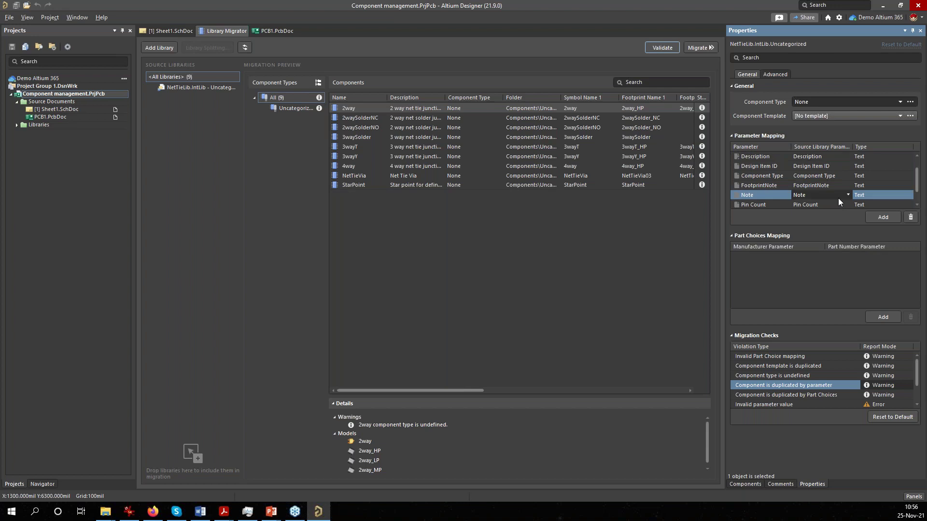
pyautogui.click(848, 196)
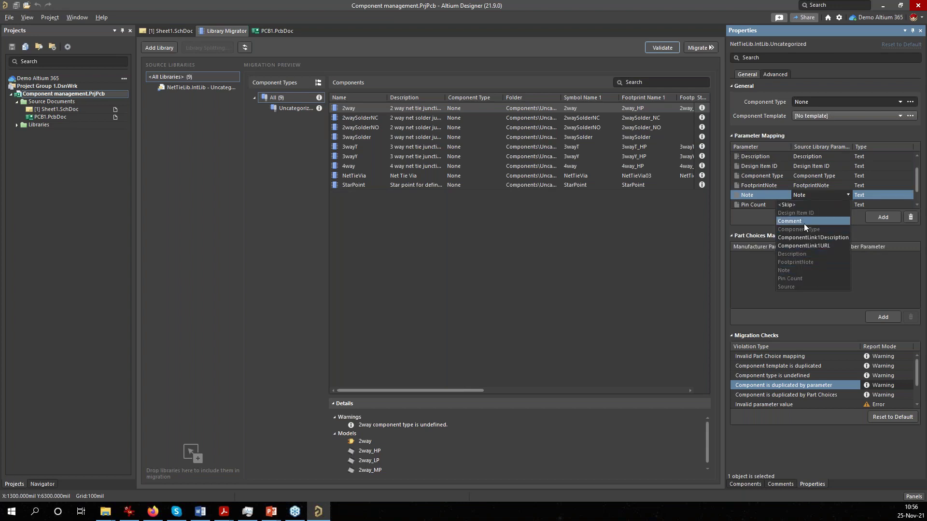
pyautogui.click(865, 236)
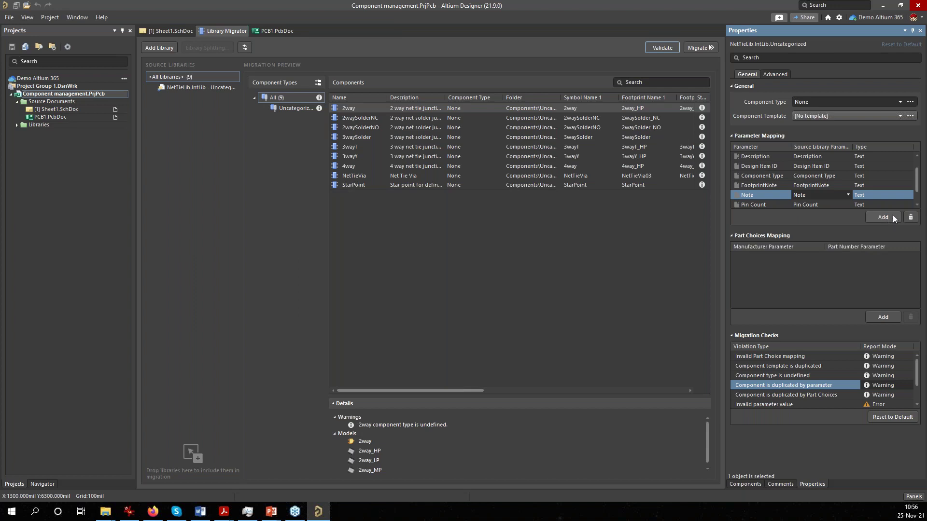
pyautogui.click(780, 173)
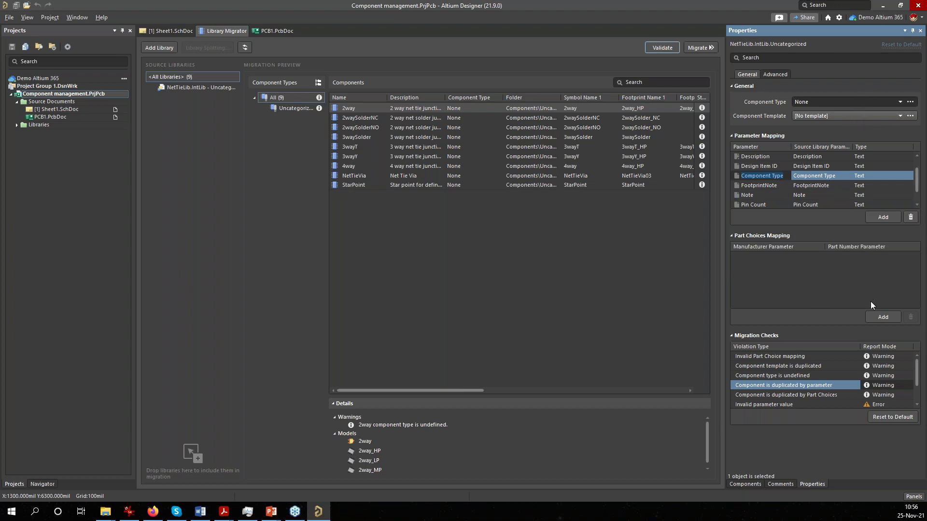
# Add a Part Choices Mapping entry with Comment as the manufacturer parameter and check the available part number parameters.
pyautogui.click(877, 319)
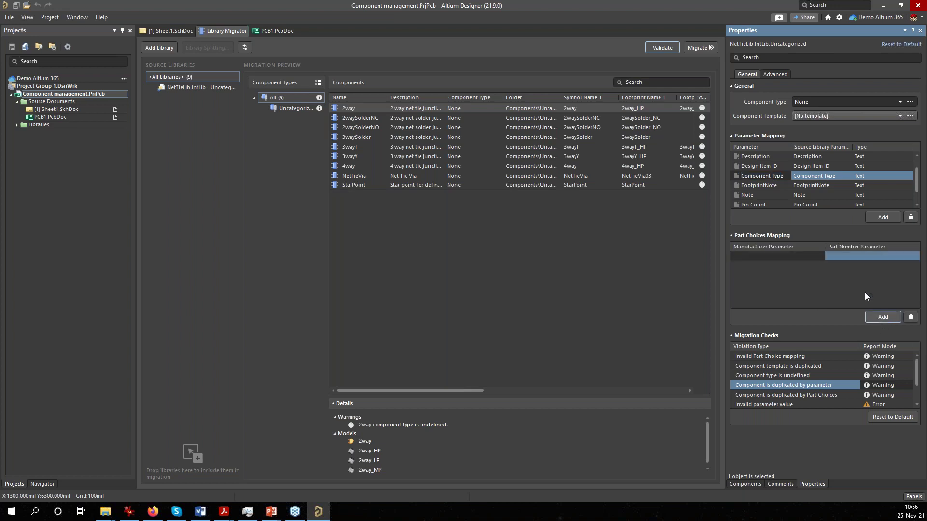
pyautogui.click(784, 258)
pyautogui.click(821, 256)
pyautogui.click(770, 265)
pyautogui.click(856, 258)
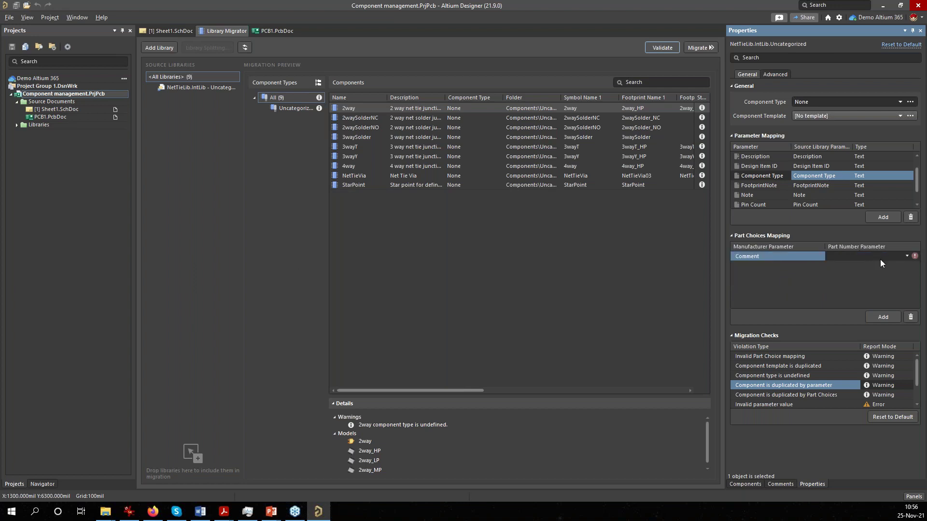
pyautogui.click(906, 257)
pyautogui.click(759, 310)
# Set the advanced component folder to Components\NetTie and check the unique field options for duplicates detection.
pyautogui.click(774, 74)
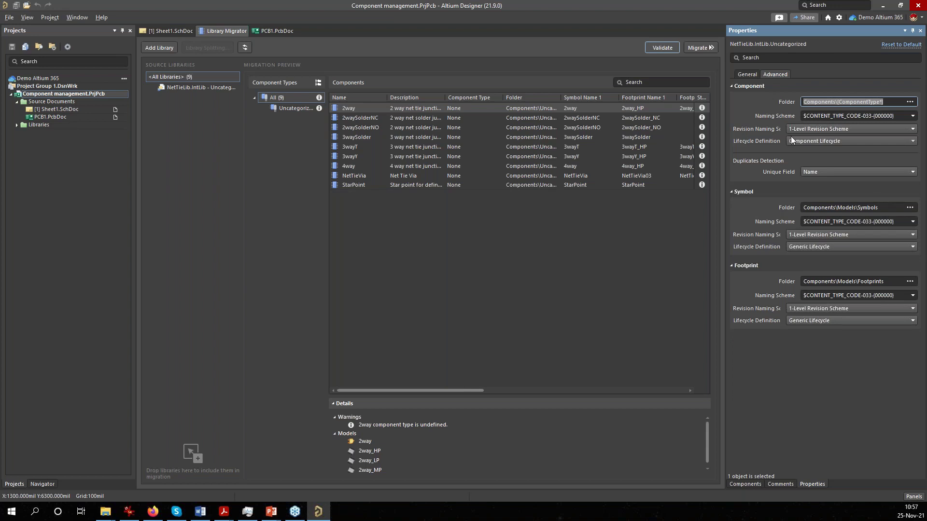
pyautogui.click(891, 103)
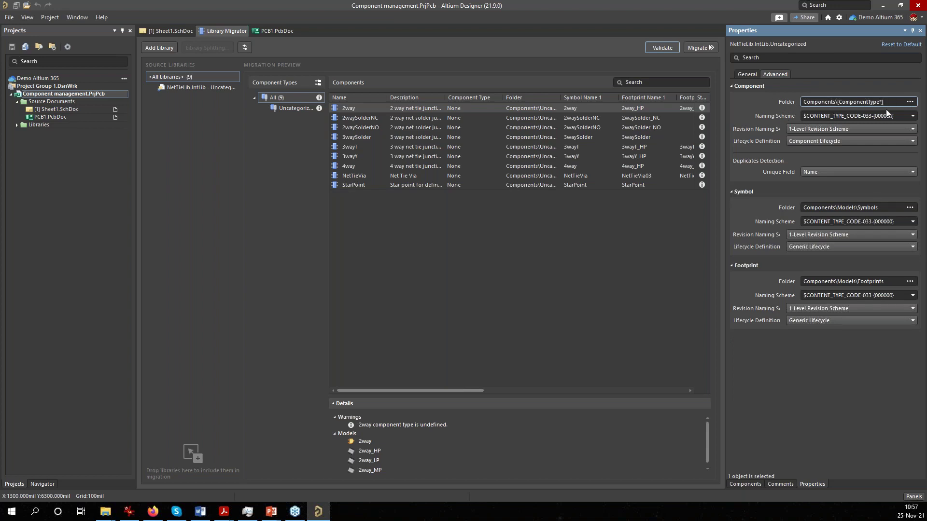
pyautogui.click(910, 103)
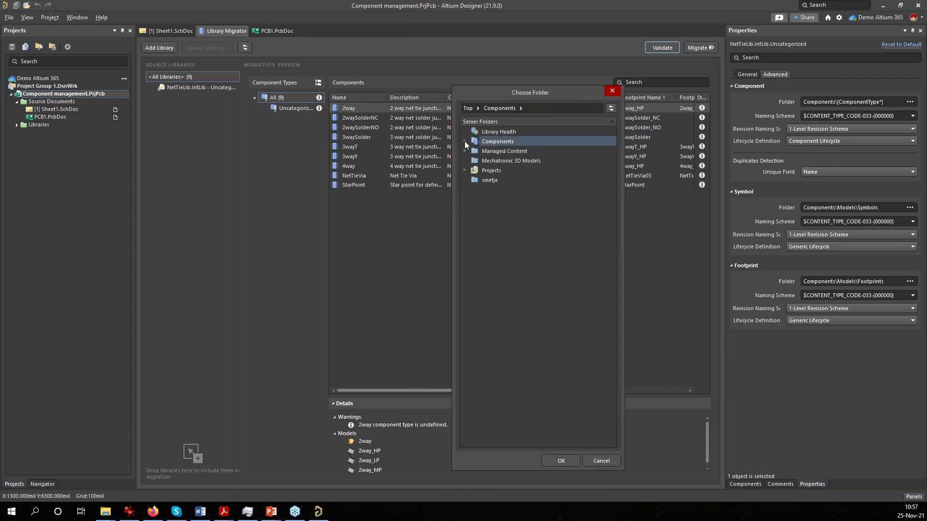
pyautogui.click(464, 141)
pyautogui.click(502, 288)
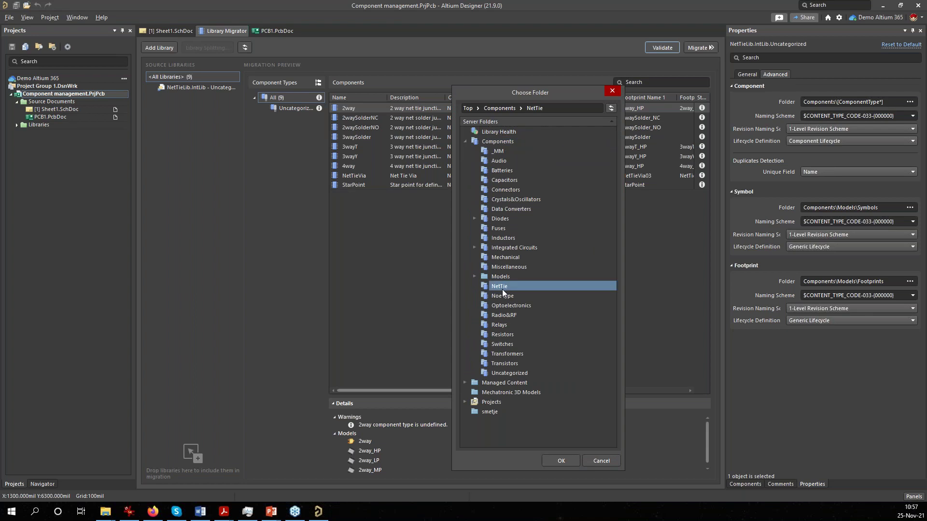
pyautogui.click(561, 461)
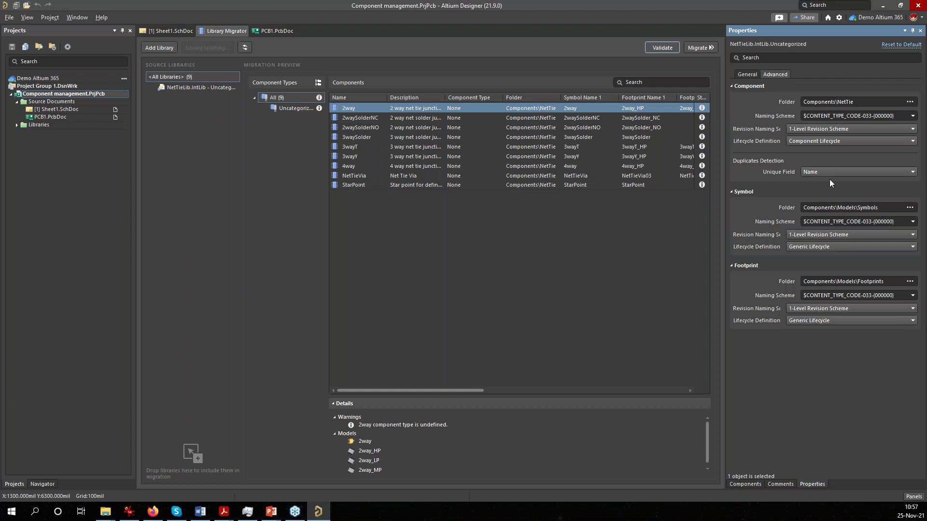
pyautogui.click(882, 172)
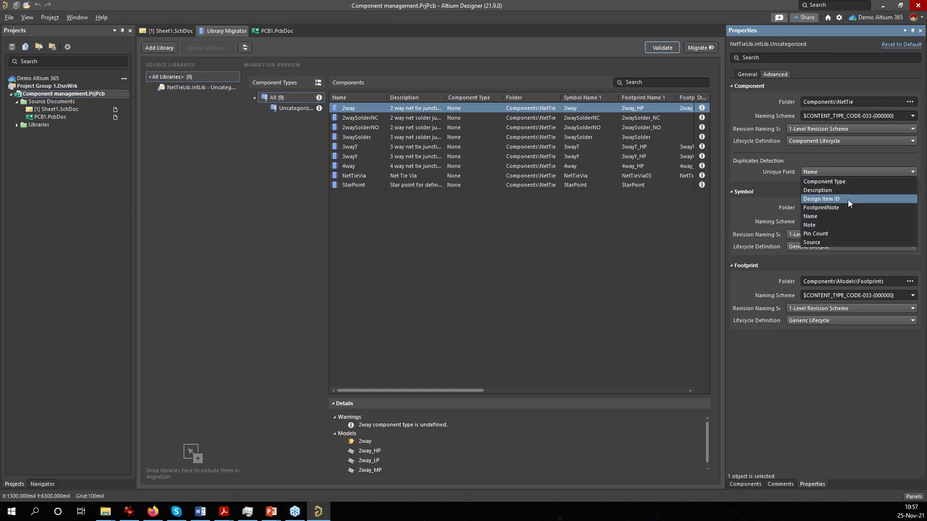
pyautogui.click(856, 160)
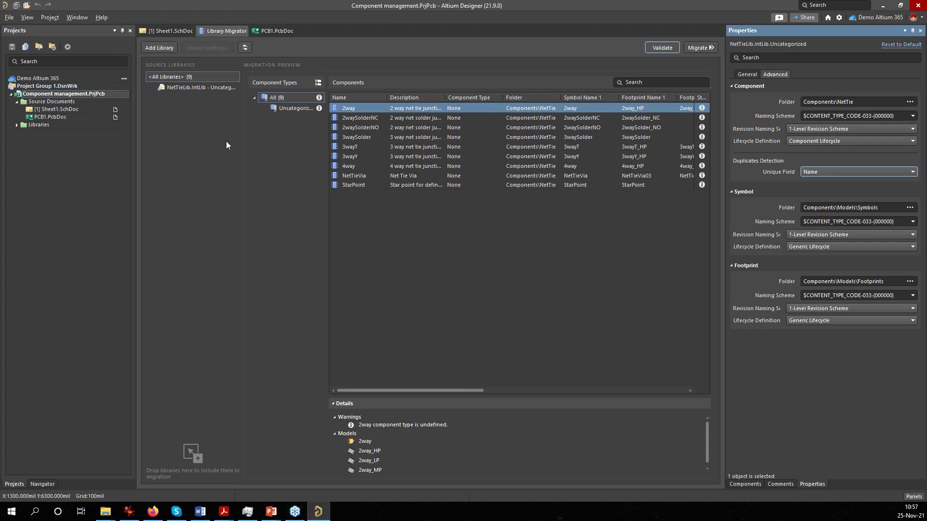
# Assign the NeTie component type to the 2way component in the migration preview.
pyautogui.click(457, 110)
pyautogui.click(461, 185)
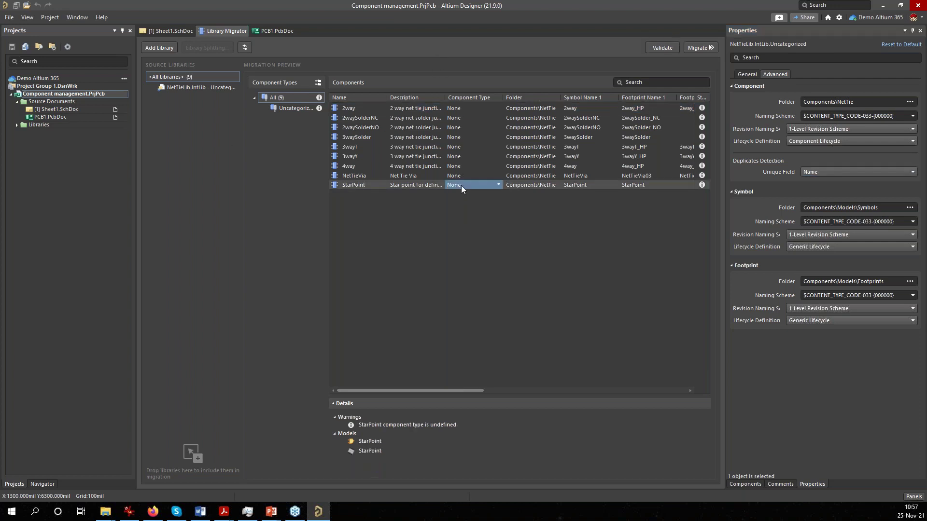
pyautogui.click(495, 109)
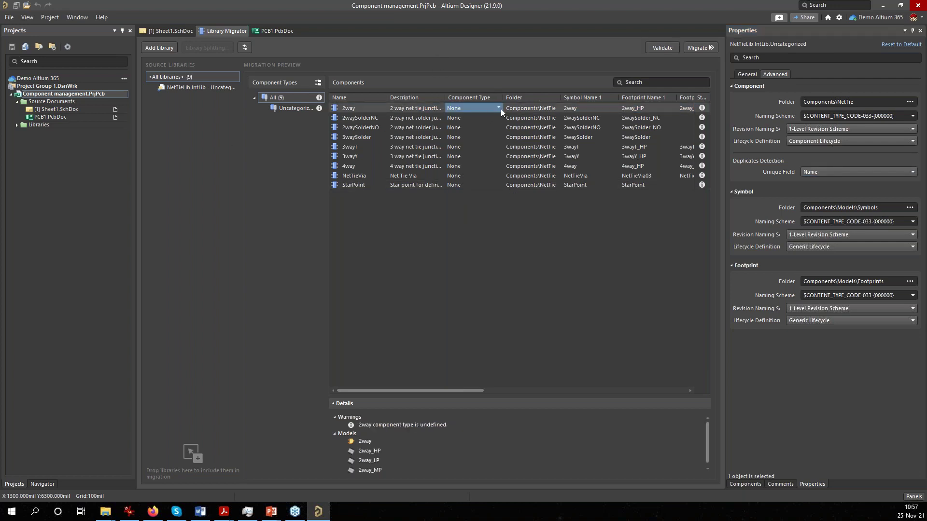
pyautogui.click(500, 109)
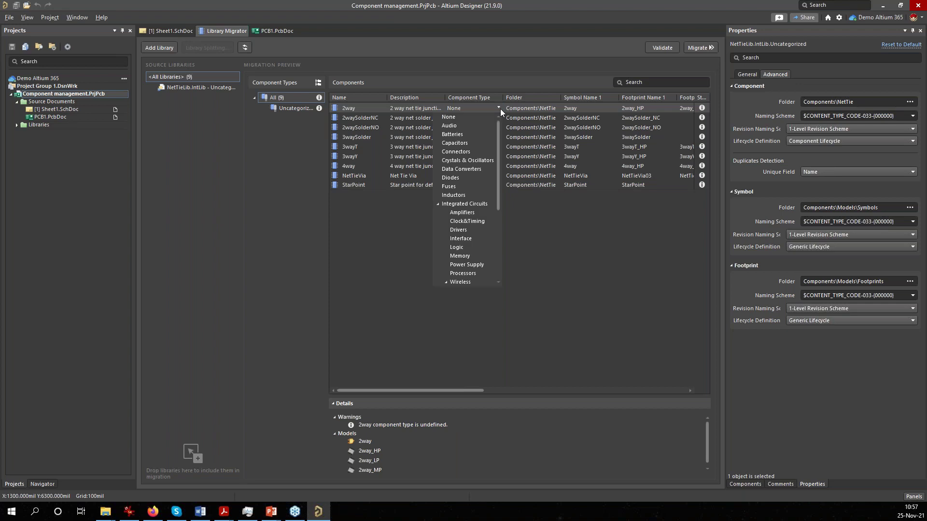
pyautogui.scroll(-5, 498, 193)
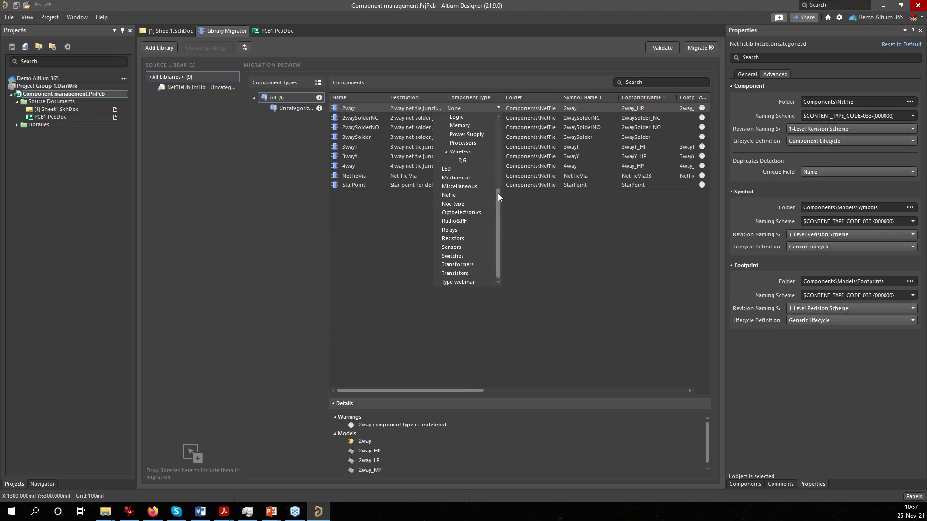
pyautogui.click(473, 199)
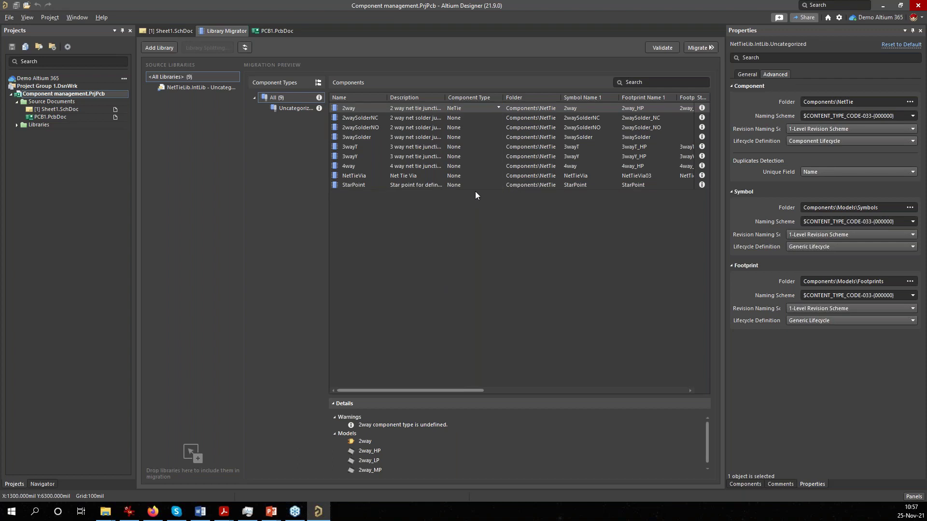
pyautogui.click(459, 121)
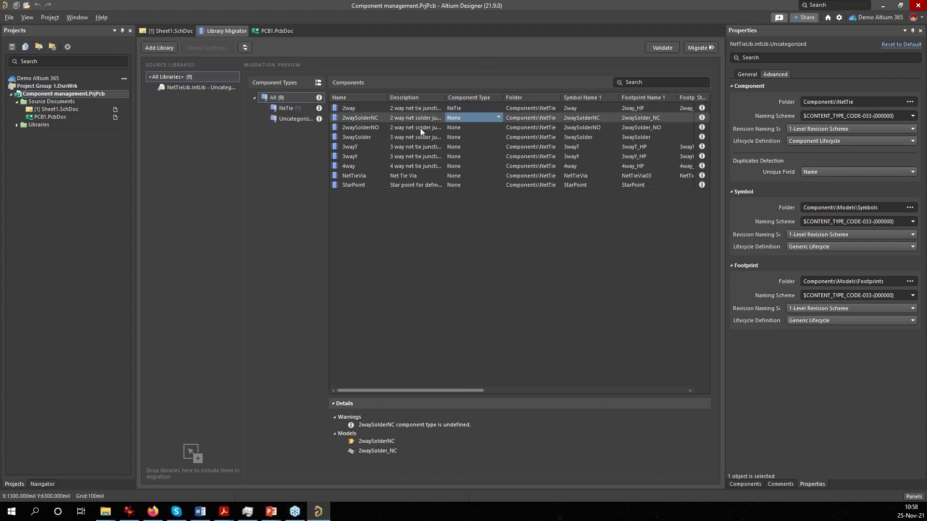
# Split NetTieLib.IntLib with a custom designator mapping that assigns designator J? to the NeTie component type.
pyautogui.click(175, 89)
pyautogui.click(210, 48)
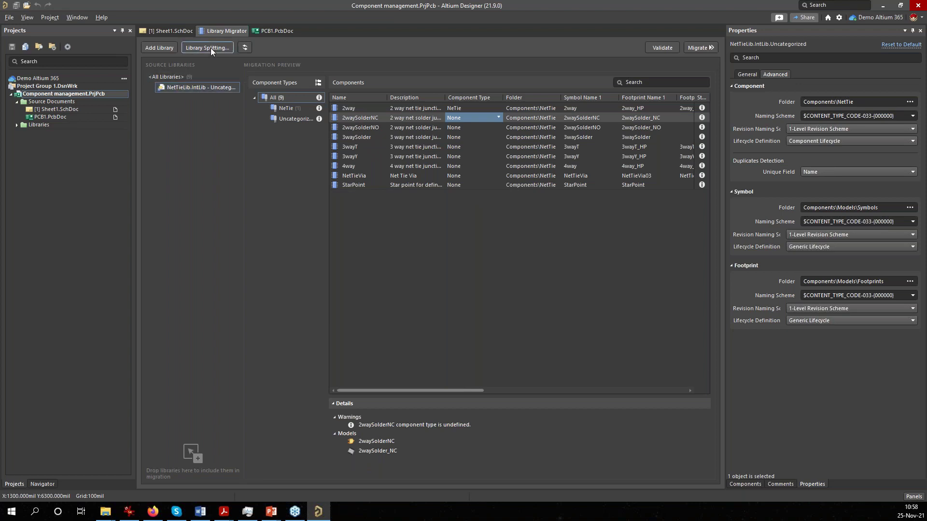
pyautogui.click(361, 220)
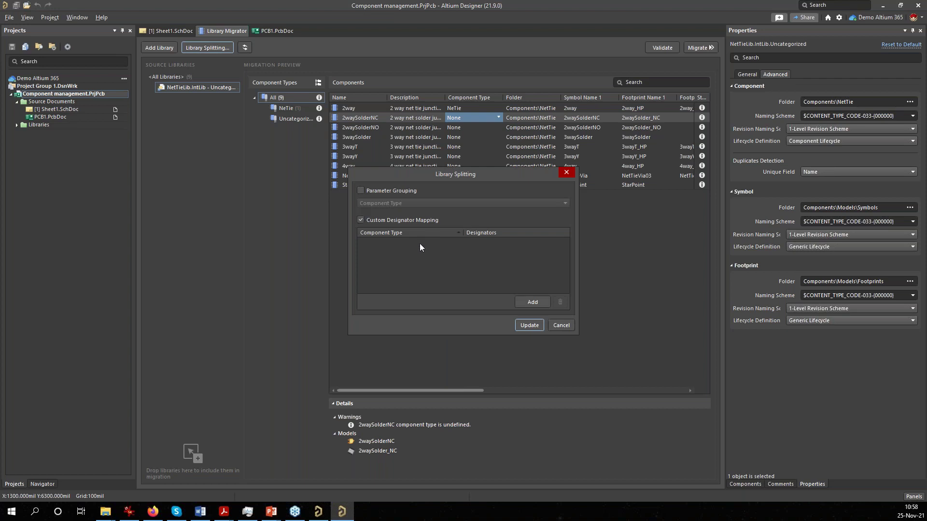
pyautogui.click(533, 302)
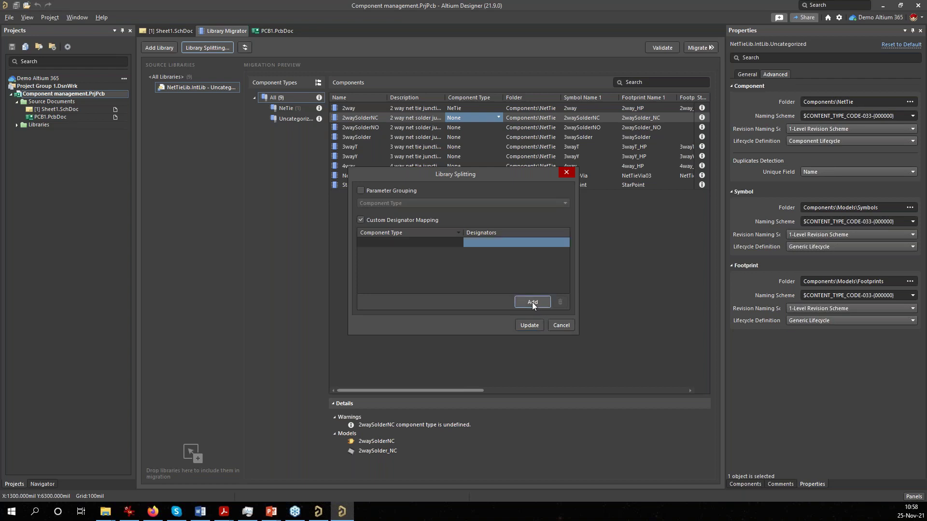
pyautogui.click(458, 242)
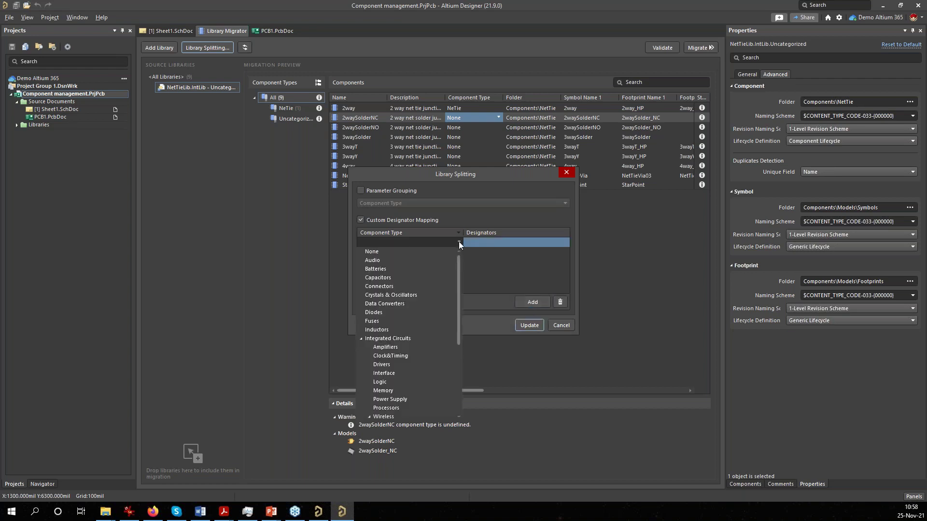
pyautogui.moveTo(458, 271); pyautogui.dragTo(450, 317)
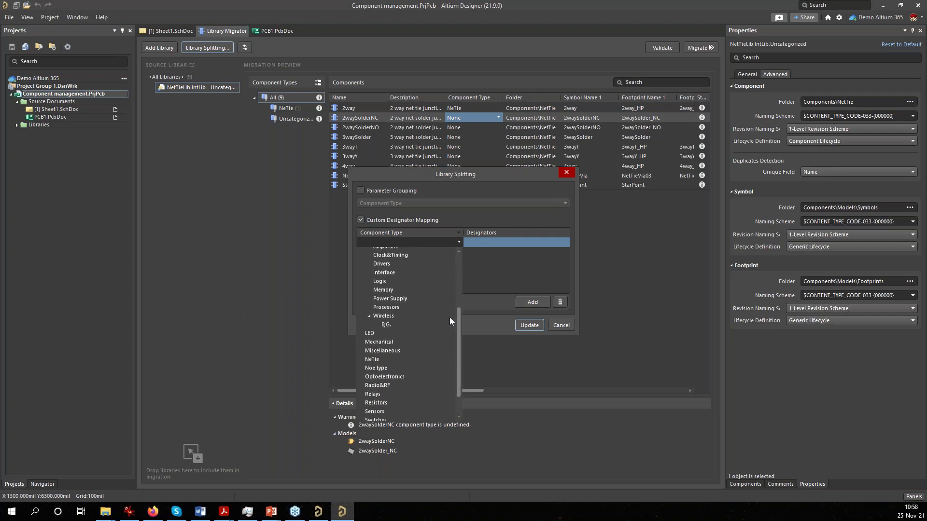
pyautogui.click(377, 360)
pyautogui.click(503, 242)
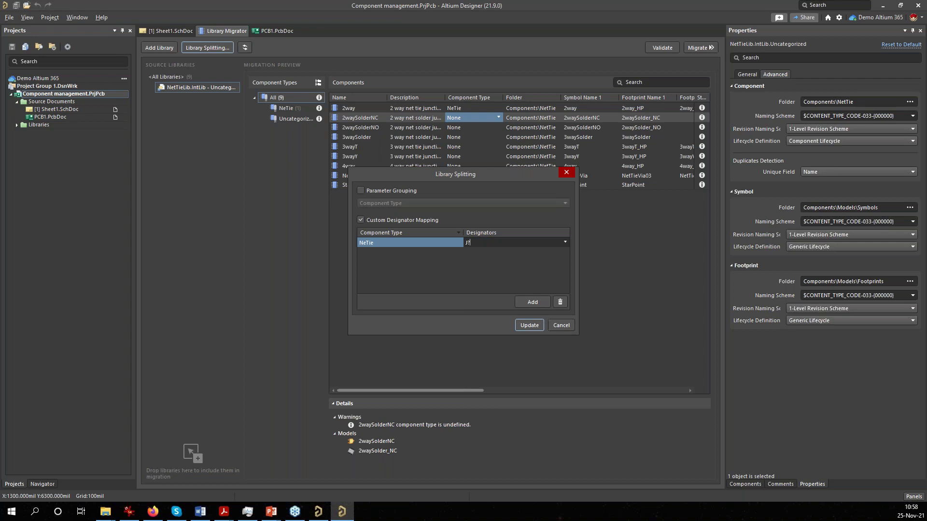
pyautogui.write('J?')
pyautogui.click(529, 326)
pyautogui.click(529, 326)
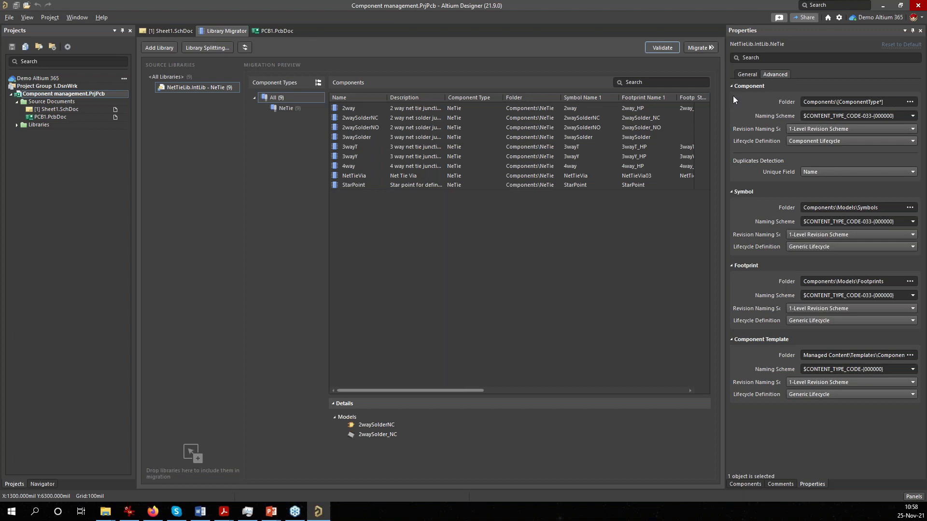
# Migrate NetTieLib.IntLib to the workspace and read through the migration log.
pyautogui.click(701, 48)
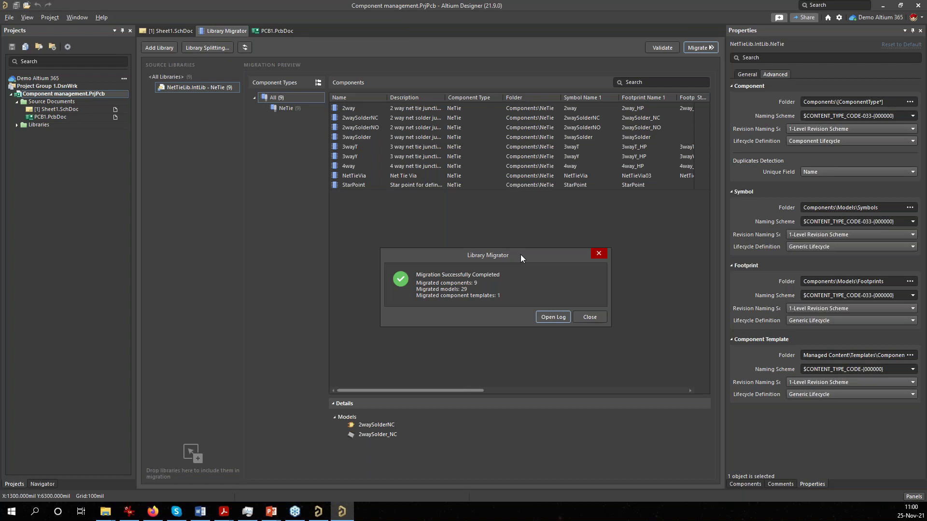
pyautogui.click(553, 317)
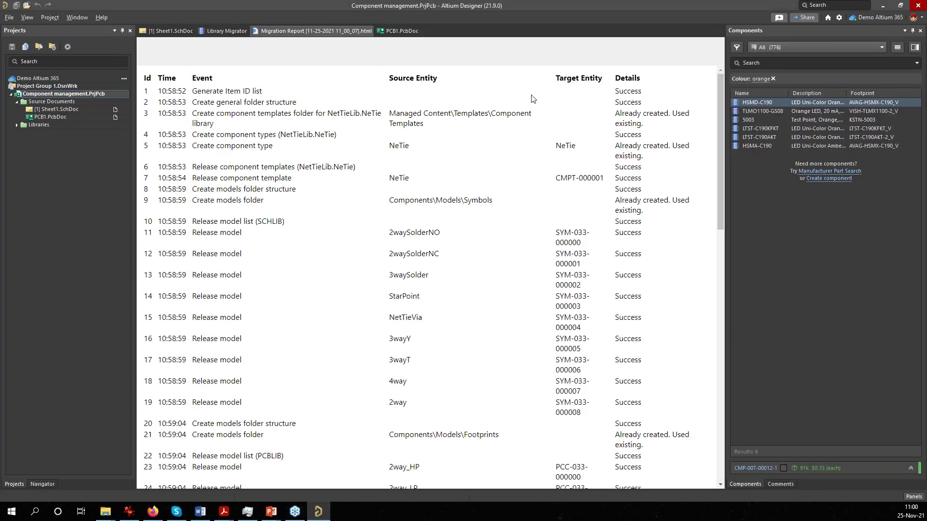
pyautogui.scroll(-15, 522, 362)
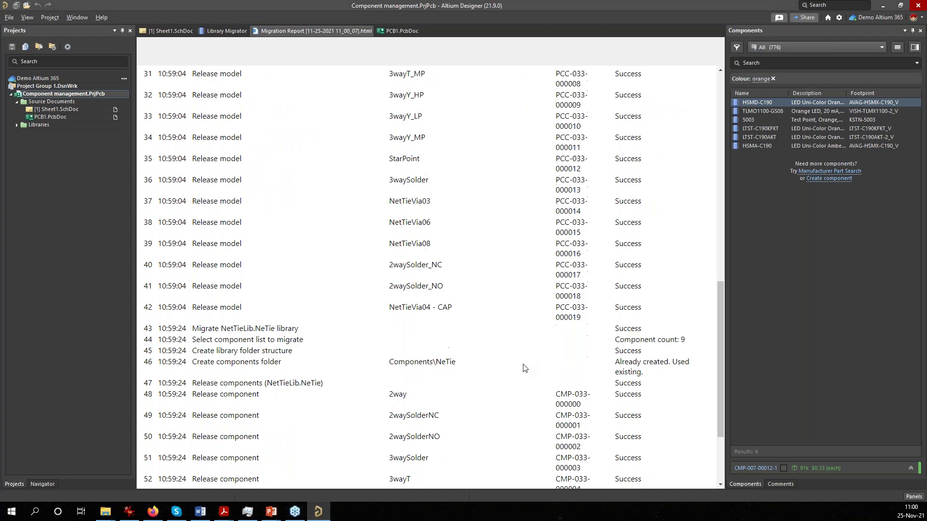
pyautogui.scroll(15, 465, 368)
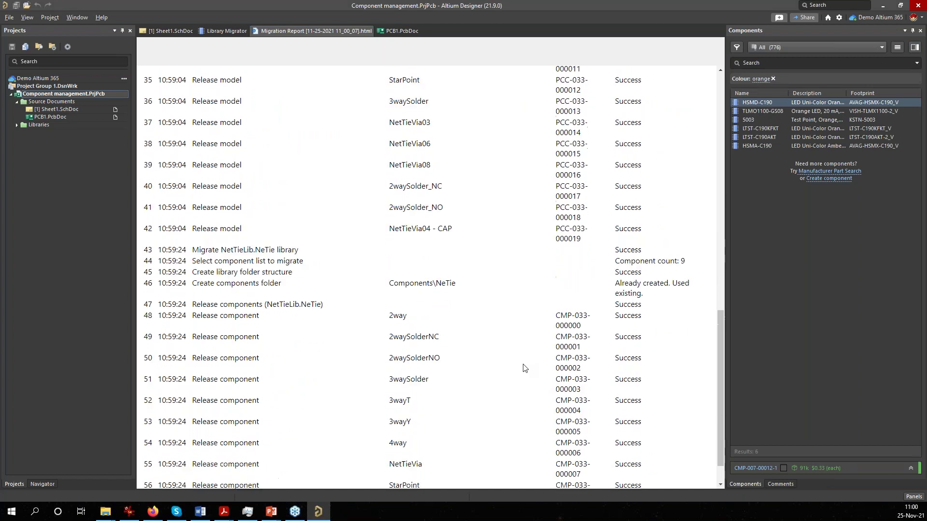
# Open the Explorer, enlarge its window and display the contents of the Components\NeTie folder.
pyautogui.click(915, 496)
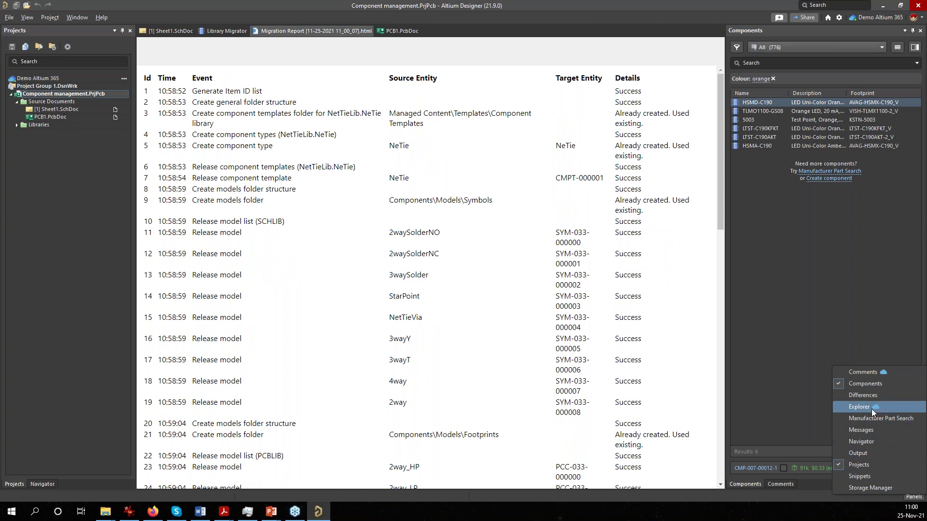
pyautogui.click(854, 409)
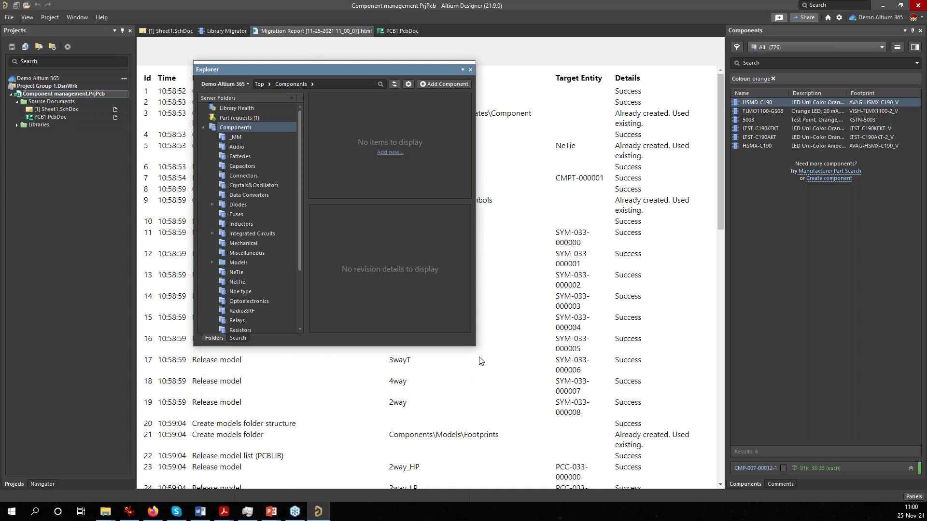
pyautogui.moveTo(476, 346); pyautogui.dragTo(720, 467)
pyautogui.click(234, 273)
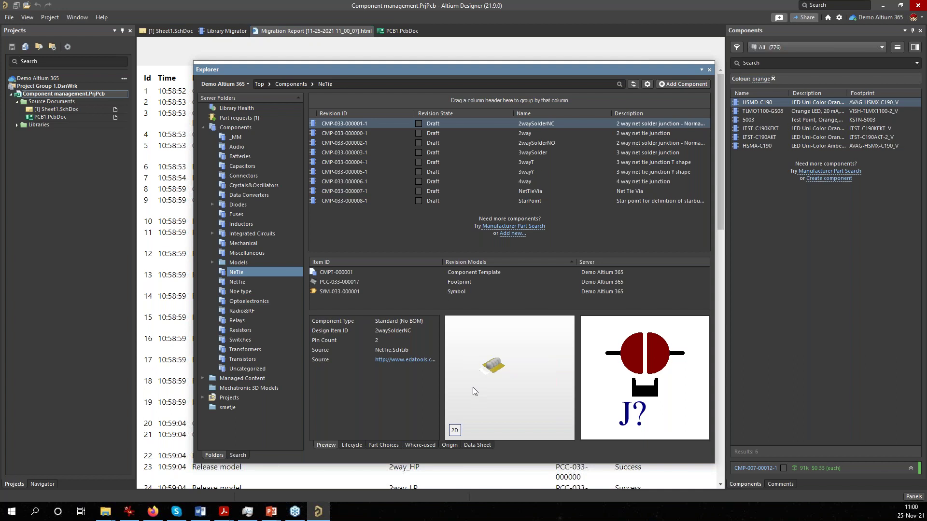
# Inspect the 2waySolderNC footprint preview in 3D from several angles and switch it to 2D.
pyautogui.moveTo(477, 385); pyautogui.dragTo(486, 364)
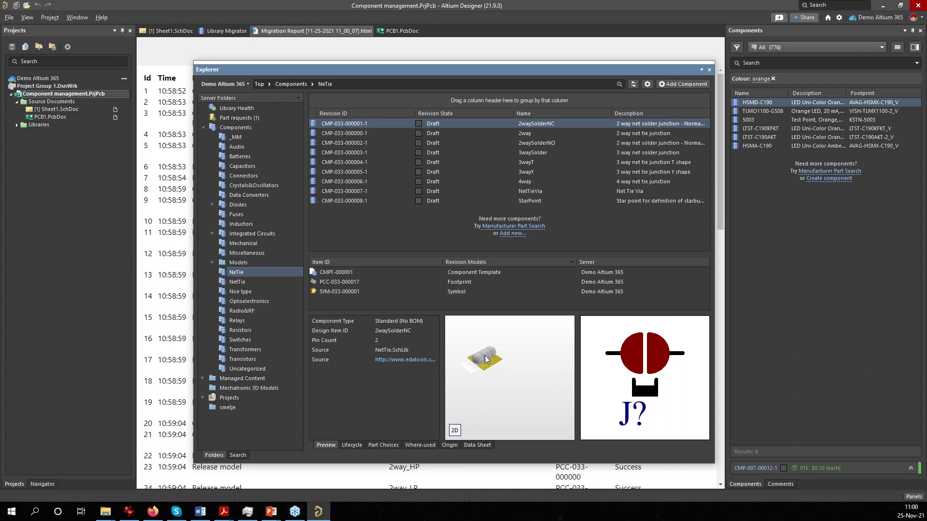
pyautogui.scroll(3, 523, 400)
pyautogui.scroll(-3, 522, 397)
pyautogui.moveTo(516, 379)
pyautogui.mouseDown()
pyautogui.moveTo(499, 356)
pyautogui.moveTo(500, 387)
pyautogui.moveTo(485, 354)
pyautogui.moveTo(494, 378)
pyautogui.moveTo(509, 375)
pyautogui.mouseUp()
pyautogui.scroll(-2, 509, 375)
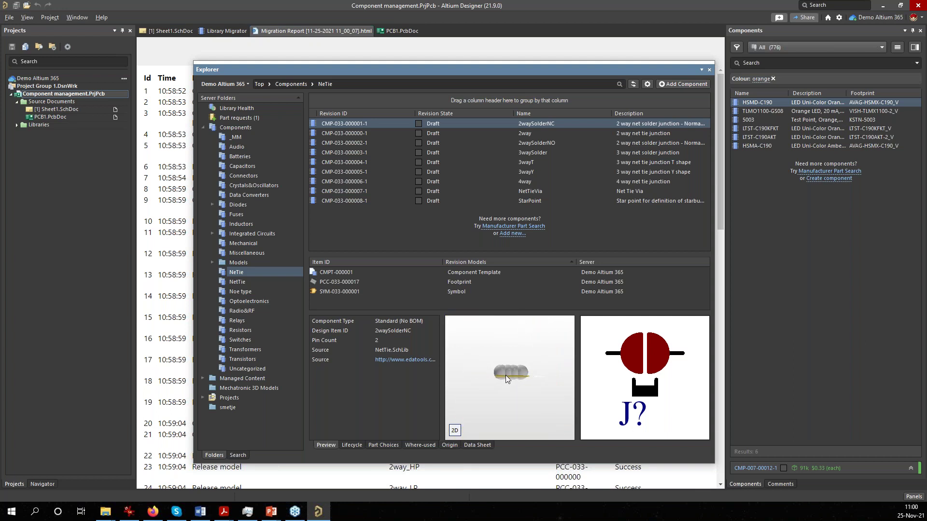
pyautogui.click(455, 435)
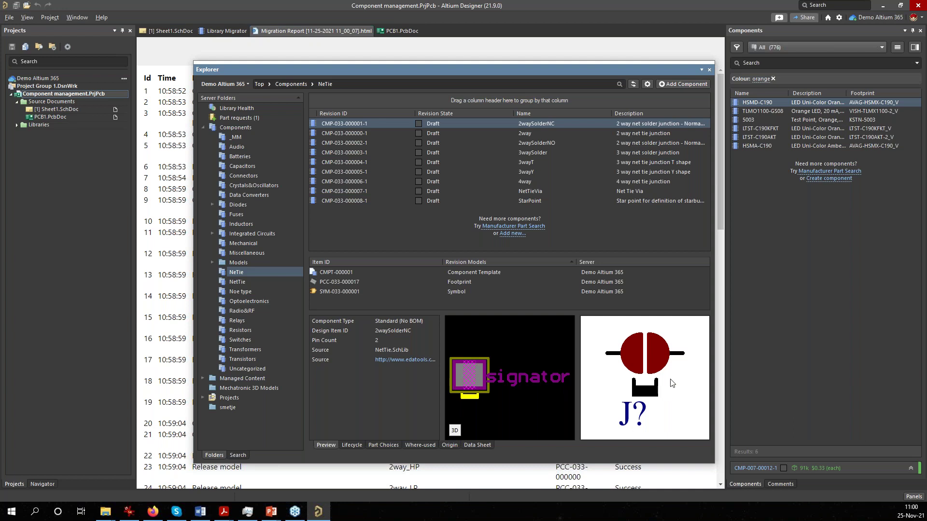
# Preview the symbols and footprints of the migrated 2waySolderNO, 3wayY and 4way components.
pyautogui.click(428, 145)
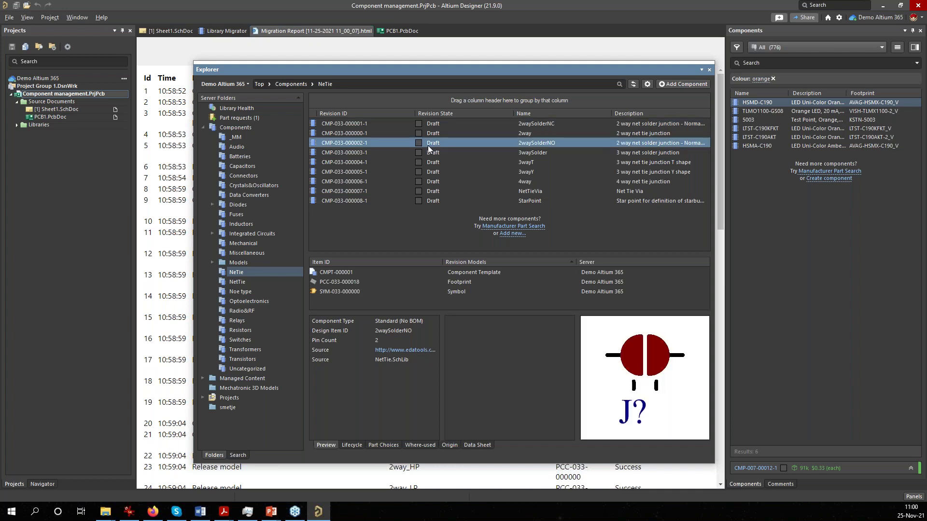
pyautogui.click(384, 173)
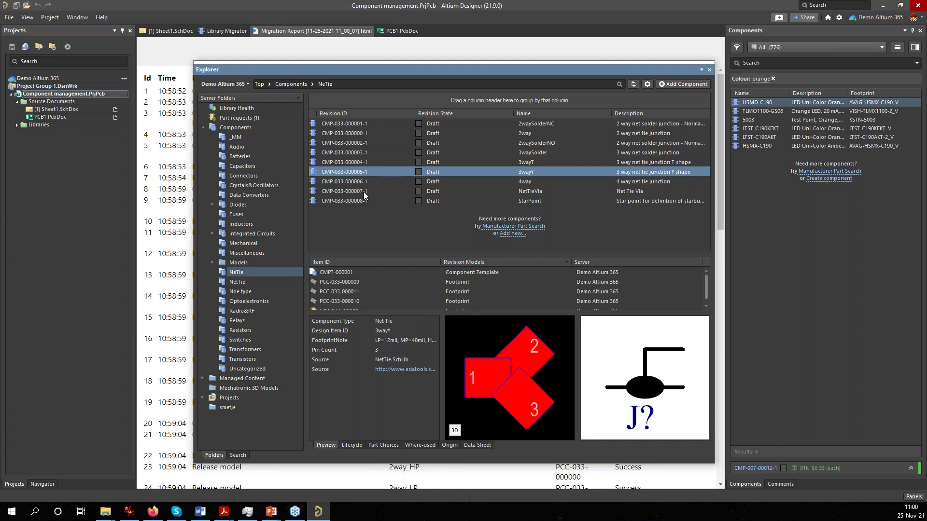
pyautogui.click(347, 182)
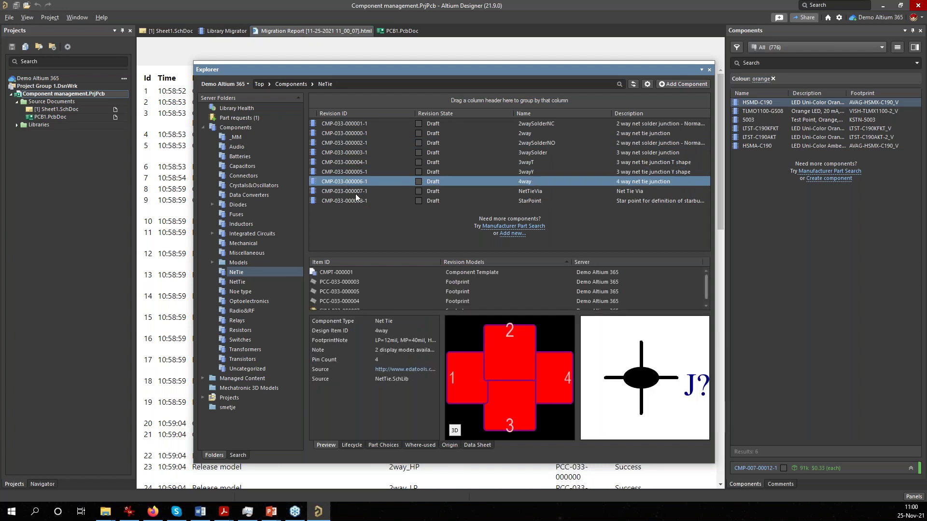
# Preview the NetTieVia, StarPoint, 2waySolderNO, 2waySolderNC, 2way and 3wayT components, enlarging the list of linked models.
pyautogui.click(356, 192)
pyautogui.click(360, 201)
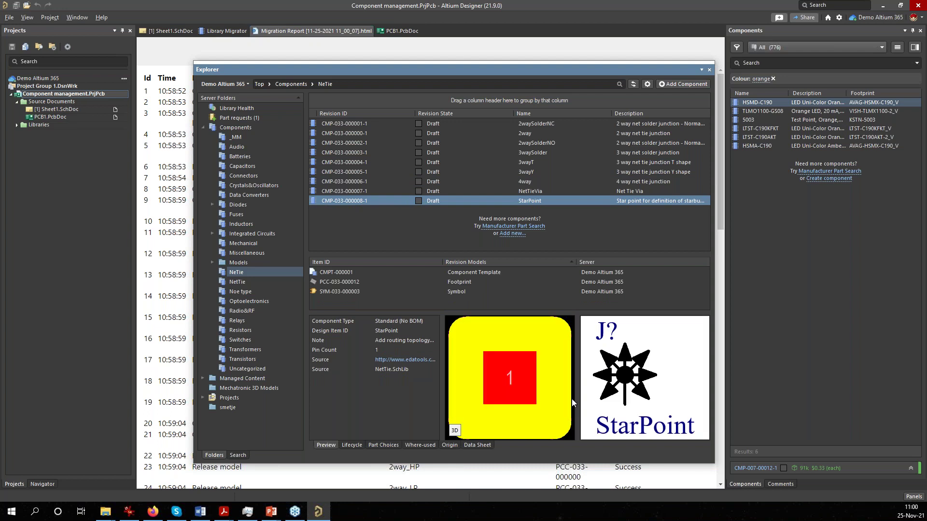
pyautogui.click(358, 143)
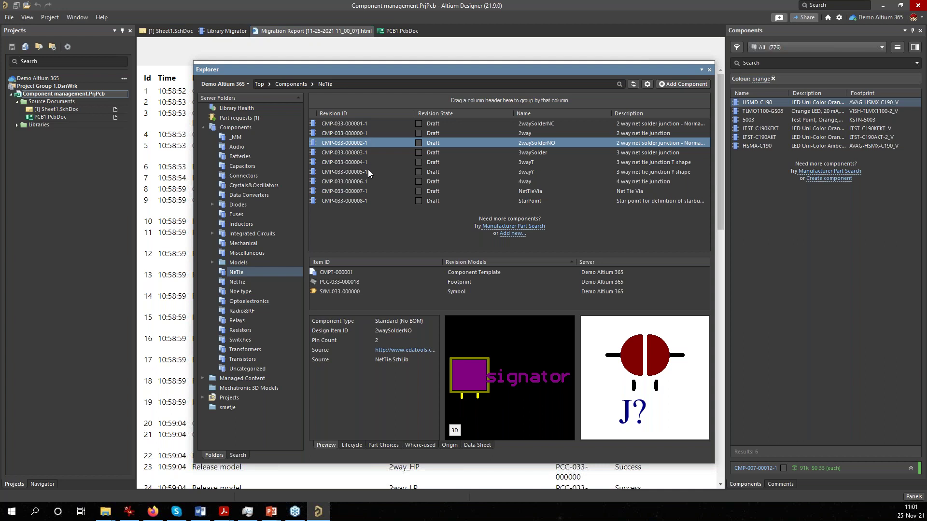
pyautogui.click(358, 125)
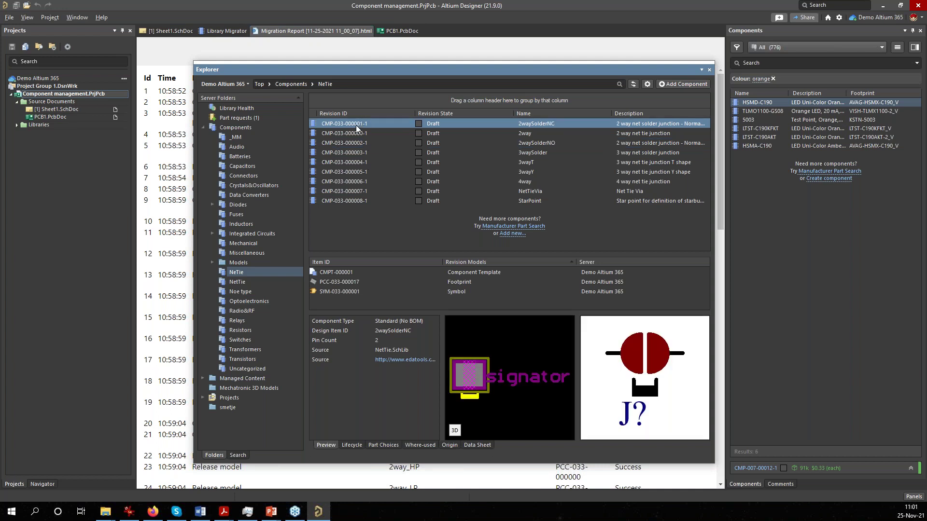
pyautogui.click(354, 134)
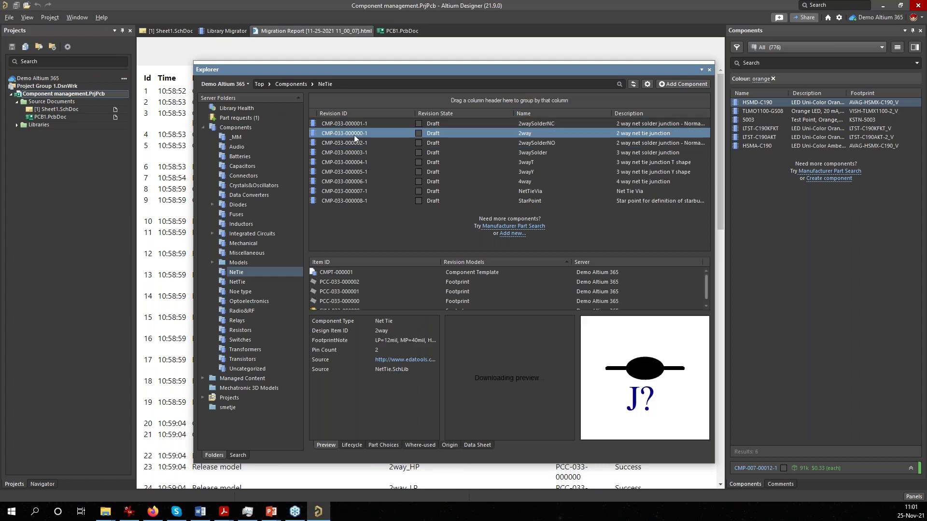
pyautogui.moveTo(444, 314); pyautogui.dragTo(445, 356)
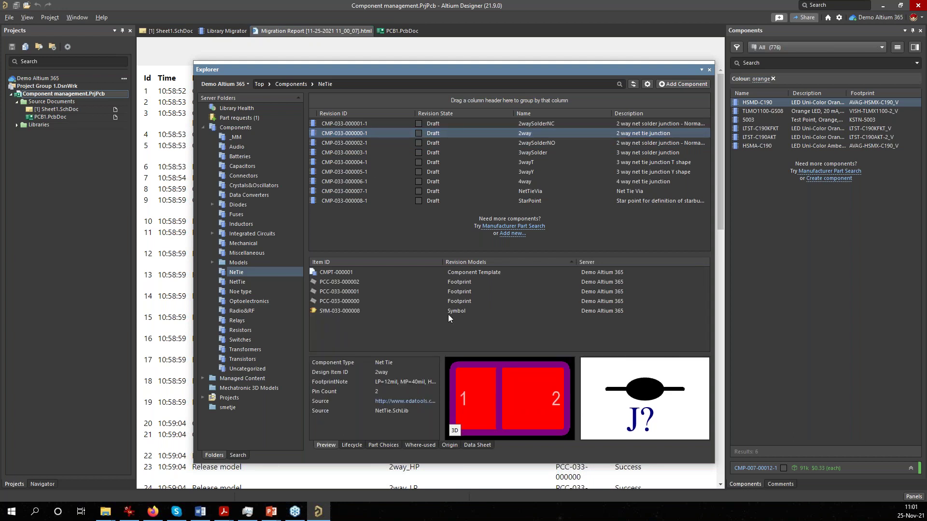
pyautogui.click(352, 161)
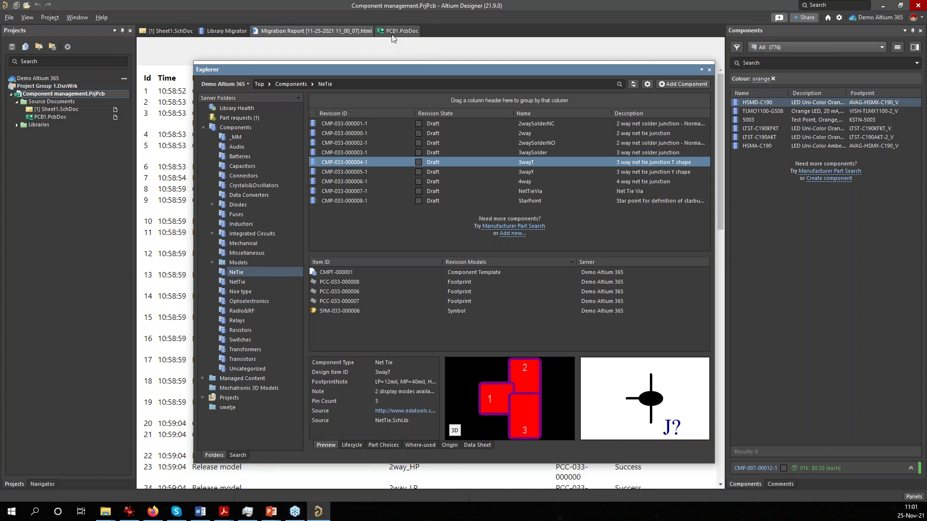
# Open Sheet1.SchDoc, close the Explorer and check the source library of component J3.
pyautogui.doubleClick(54, 110)
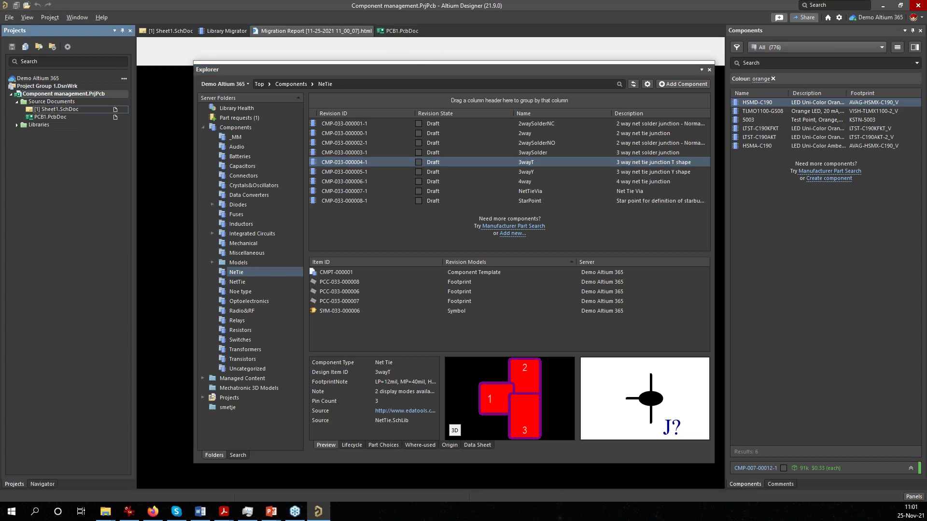
pyautogui.click(709, 70)
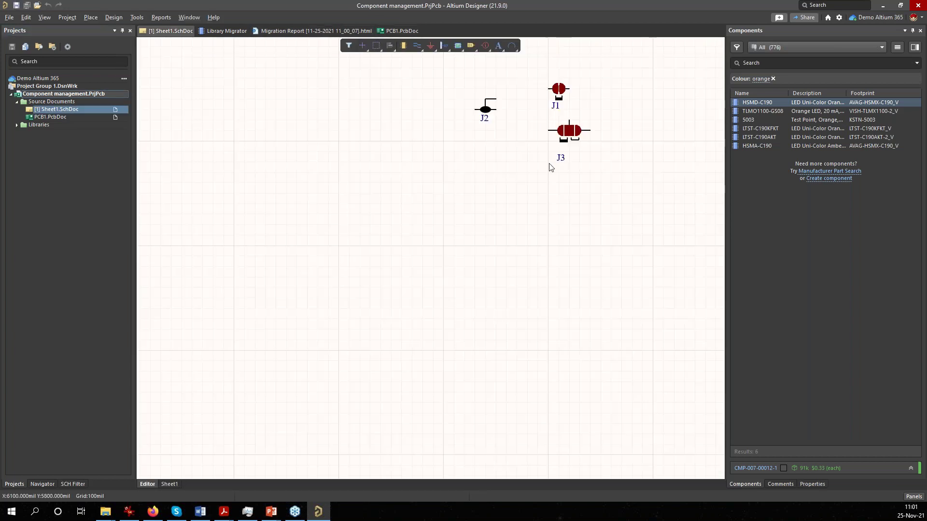
pyautogui.click(569, 131)
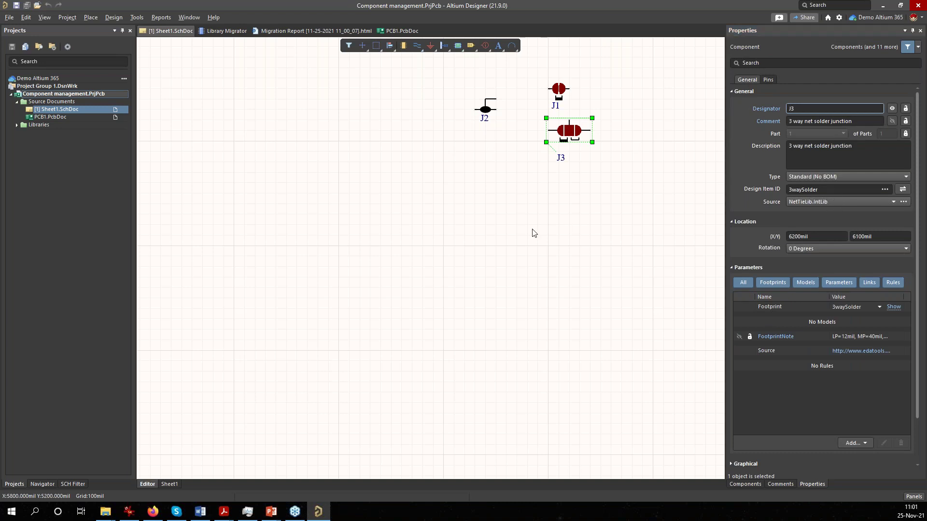
pyautogui.click(273, 200)
# Open the Item Manager for the schematic and list its unmanaged components.
pyautogui.click(137, 17)
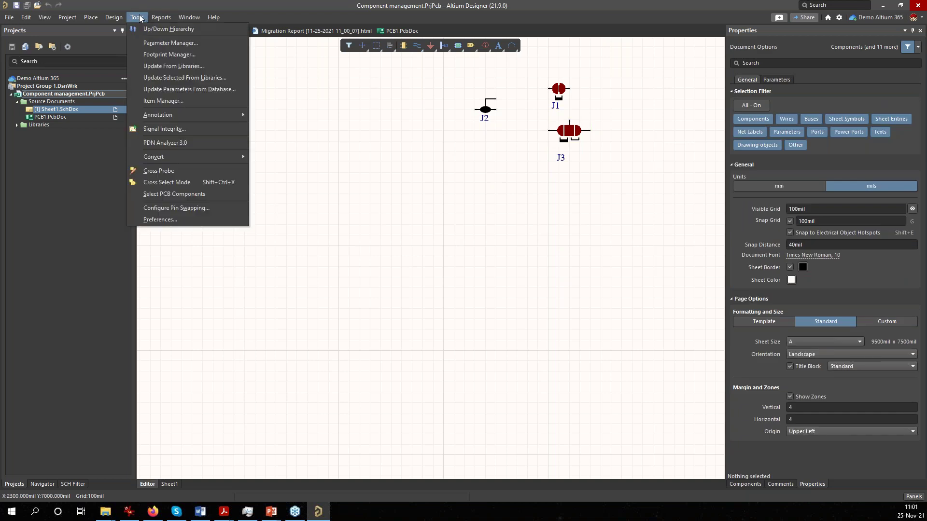
pyautogui.click(182, 101)
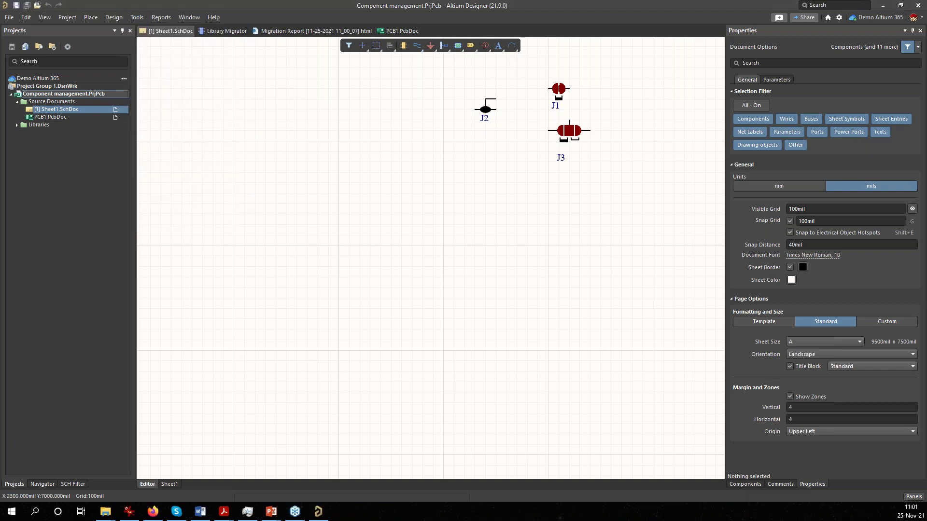
pyautogui.moveTo(493, 456); pyautogui.dragTo(570, 46)
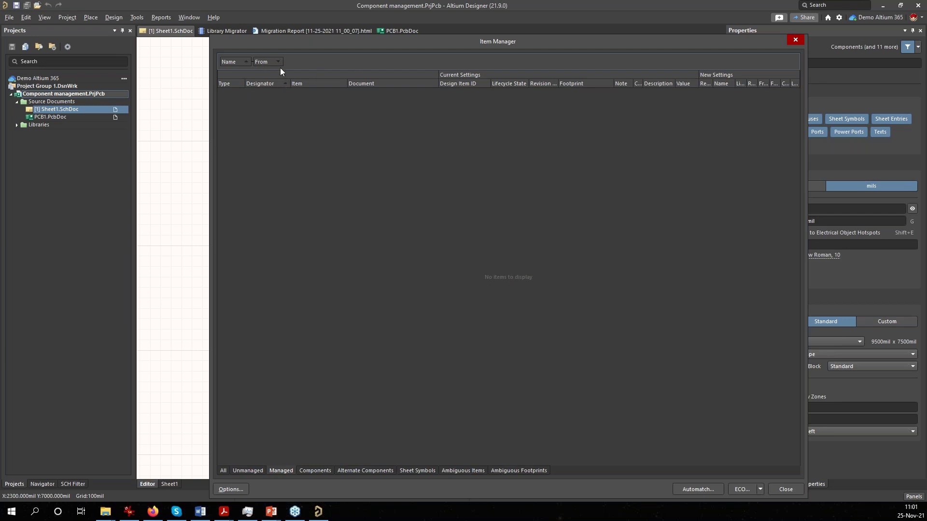
pyautogui.click(247, 62)
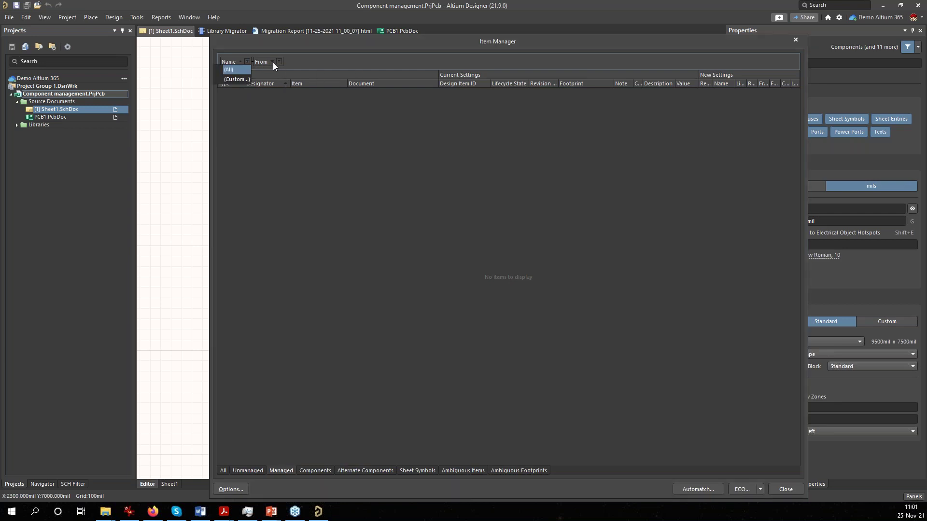
pyautogui.click(248, 469)
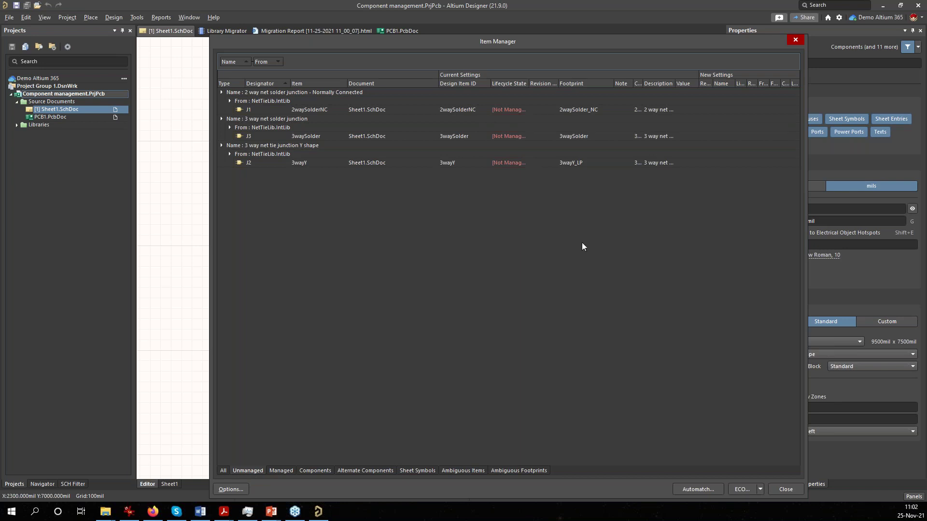
# Automatch the unmanaged components J1, J2 and J3 to workspace components and display them in the managed list.
pyautogui.click(698, 490)
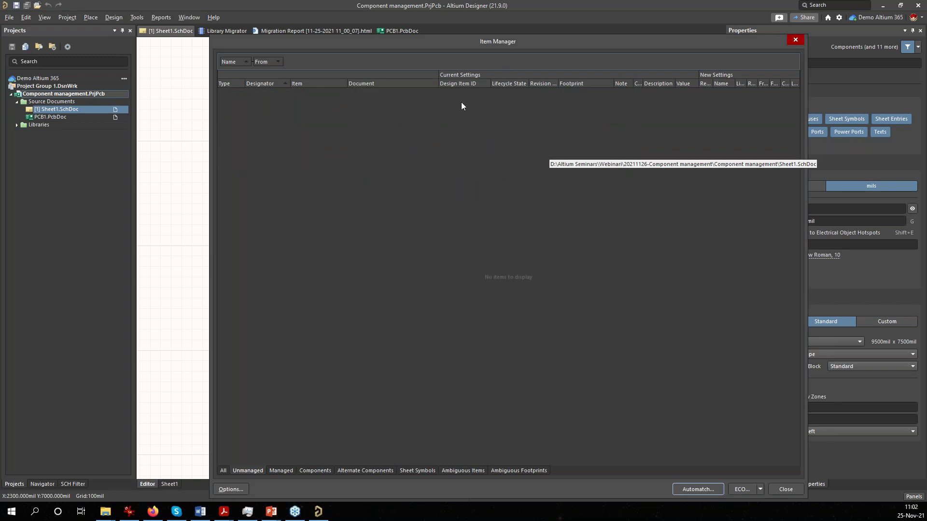
pyautogui.click(276, 473)
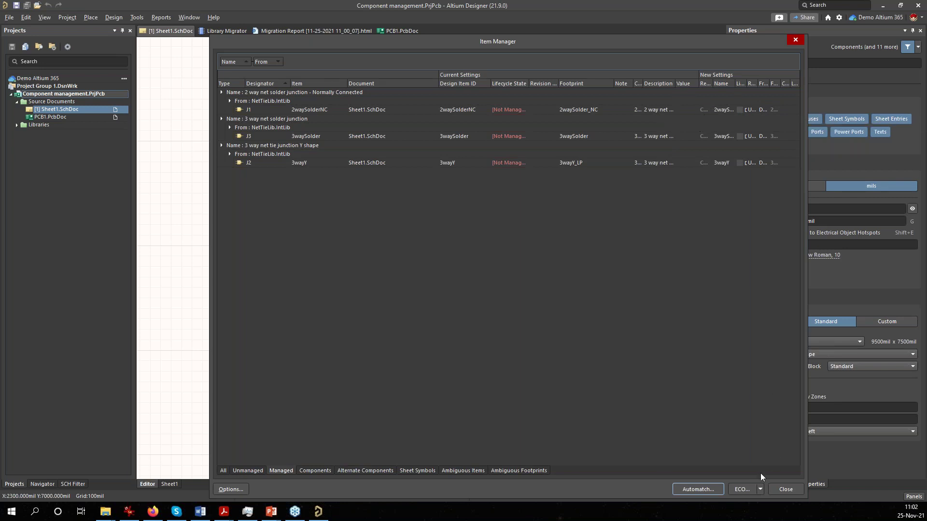
pyautogui.click(762, 489)
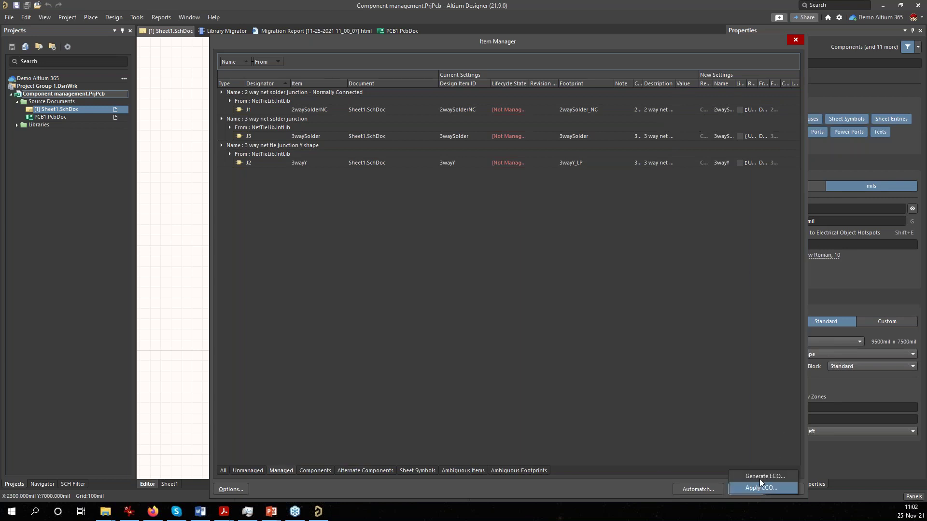
pyautogui.click(757, 489)
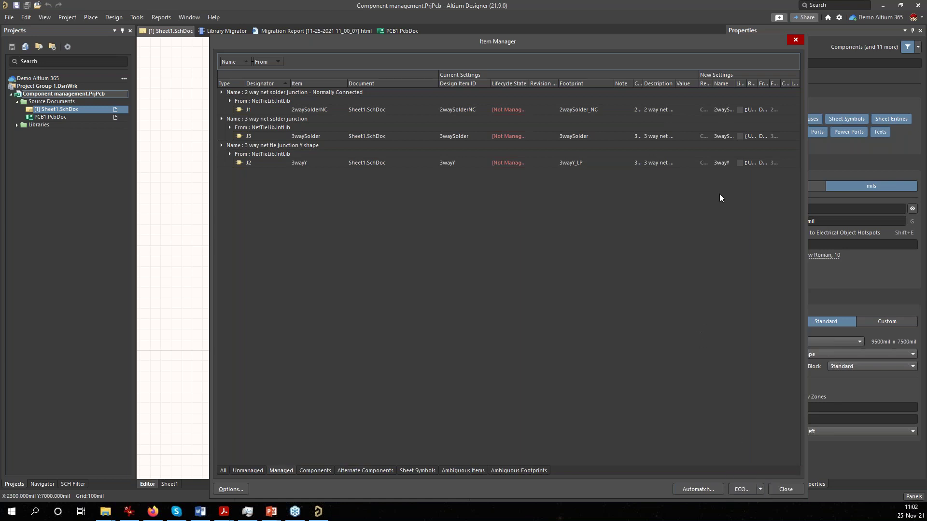
# Review the replacement components available for manual selection for J2 and dismiss the selection.
pyautogui.click(722, 165)
pyautogui.rightClick(720, 163)
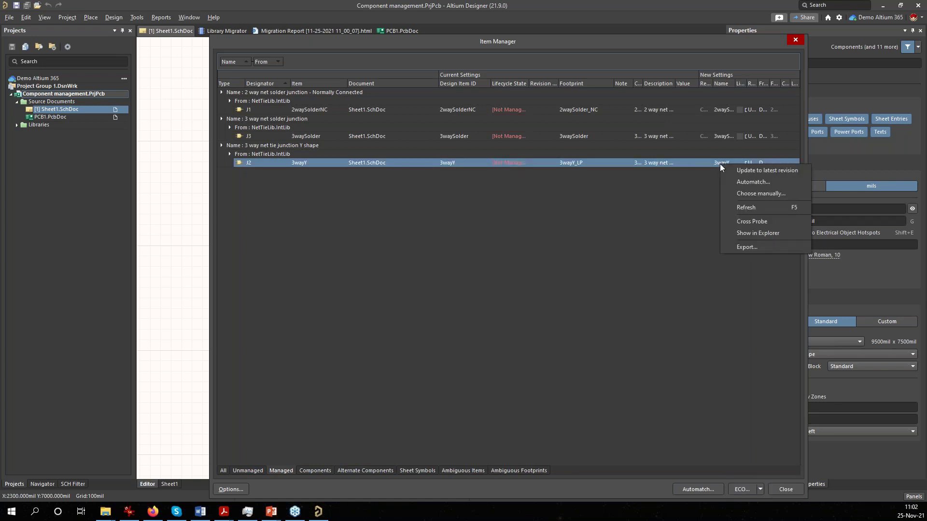
pyautogui.click(768, 194)
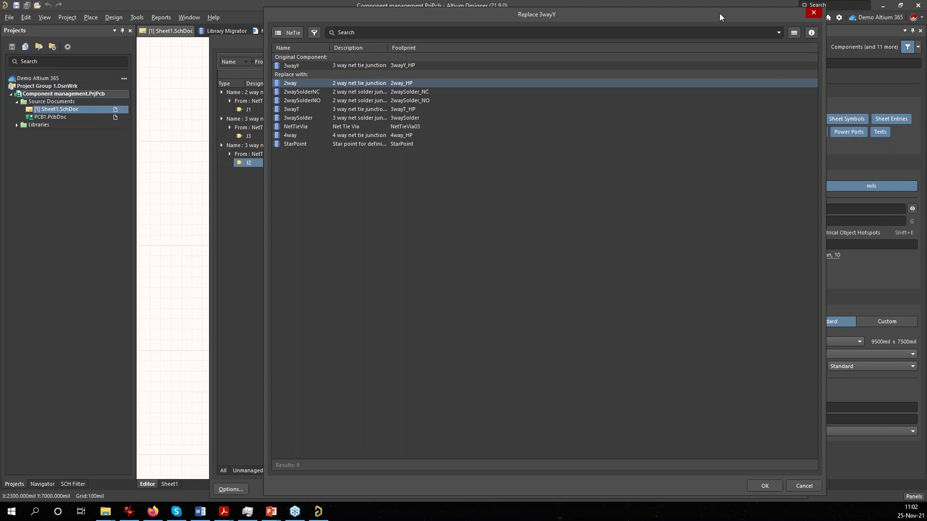
pyautogui.moveTo(720, 17); pyautogui.dragTo(648, 21)
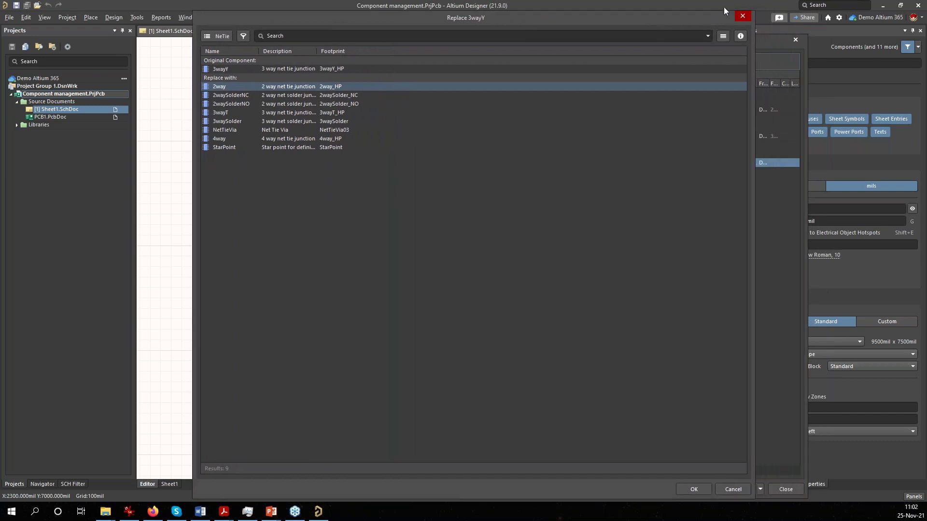
pyautogui.click(742, 17)
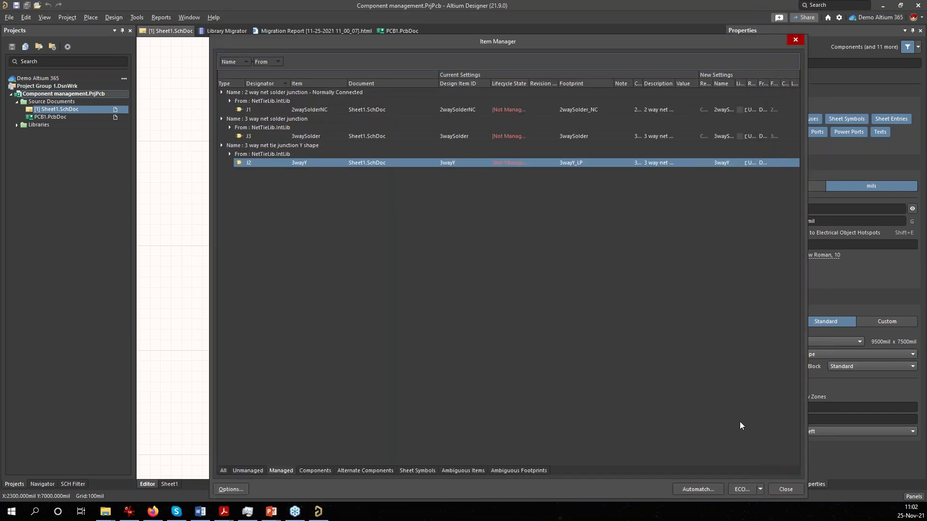
# Apply the ECO that replaces J1, J2 and J3 with their workspace components, review the changes and check J3's properties on the sheet.
pyautogui.click(760, 490)
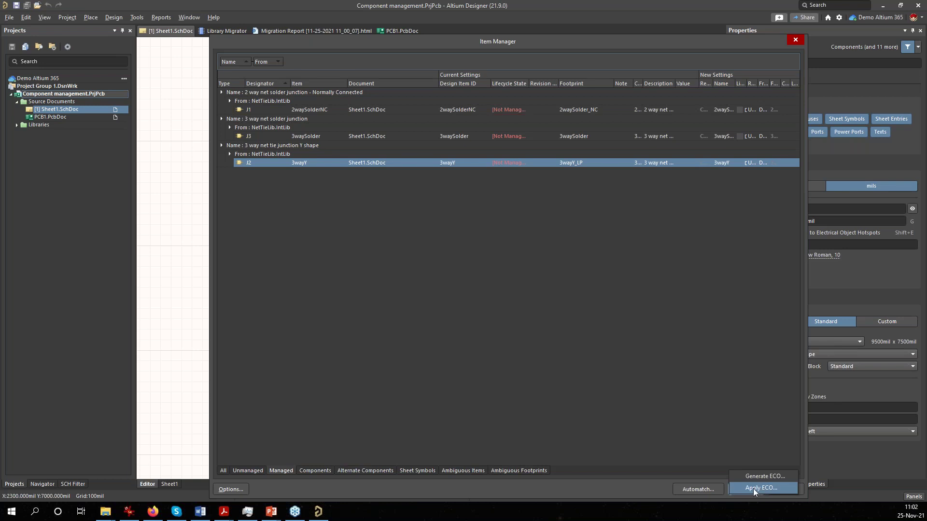
pyautogui.click(753, 489)
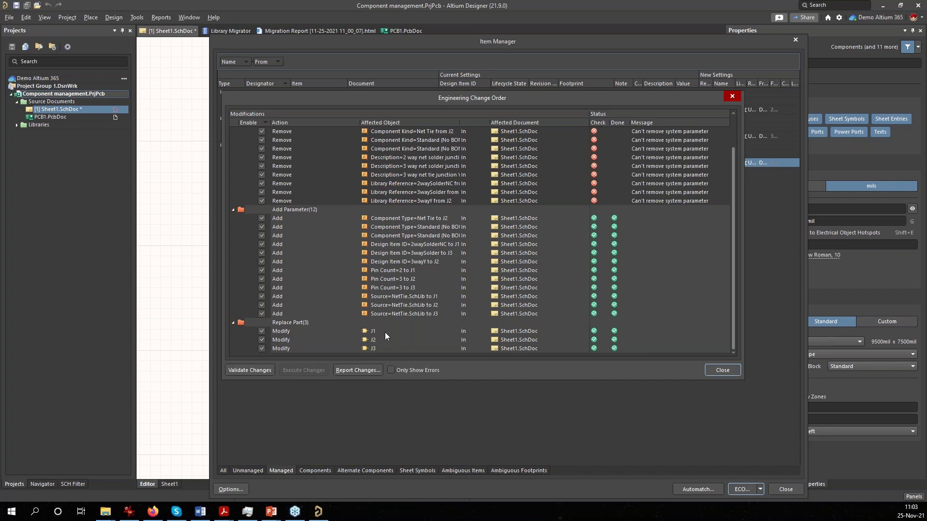
pyautogui.click(295, 332)
pyautogui.click(293, 348)
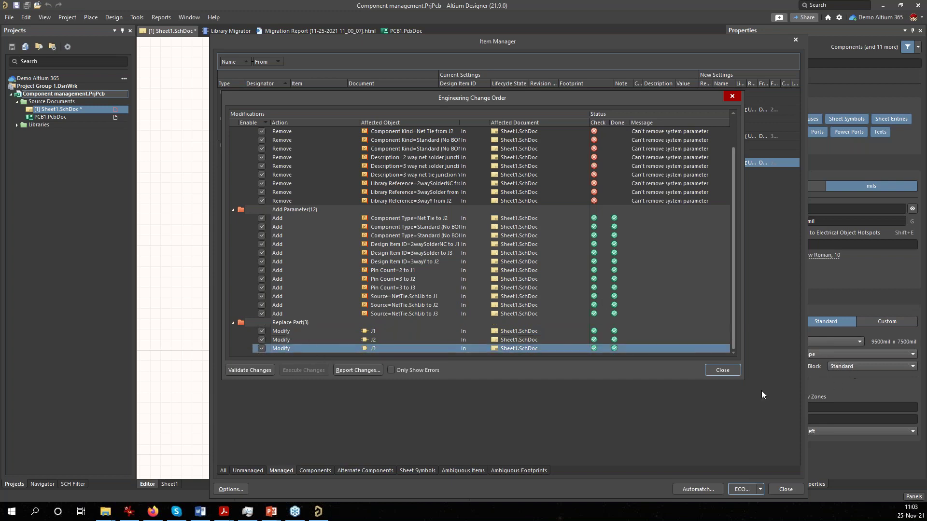
pyautogui.click(723, 370)
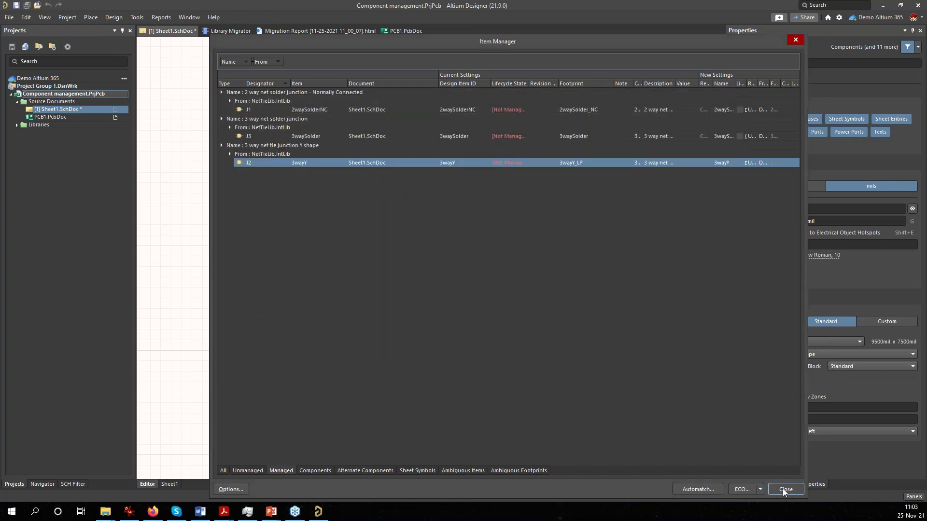
pyautogui.click(785, 489)
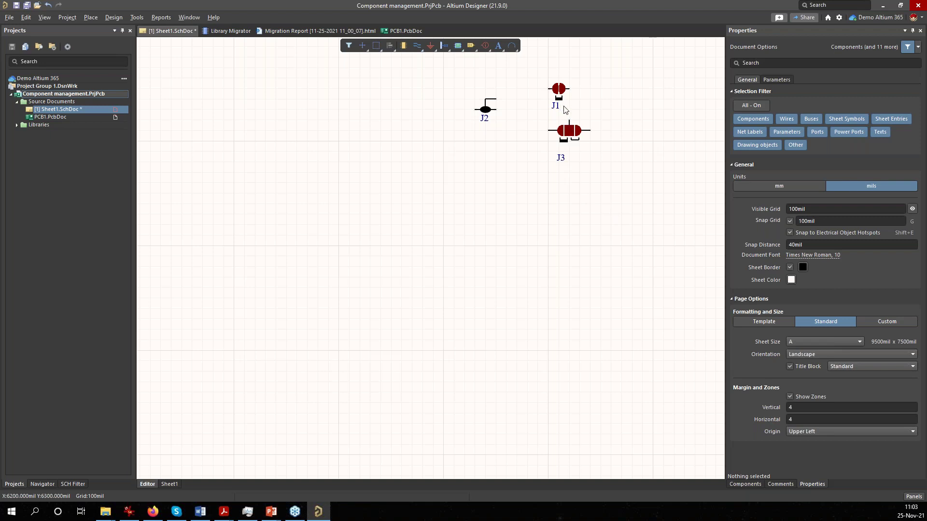
pyautogui.click(573, 134)
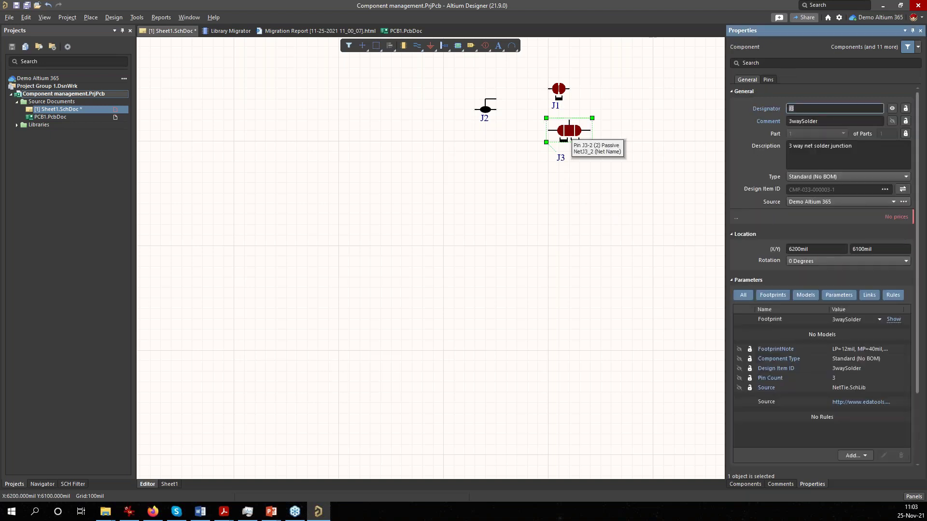